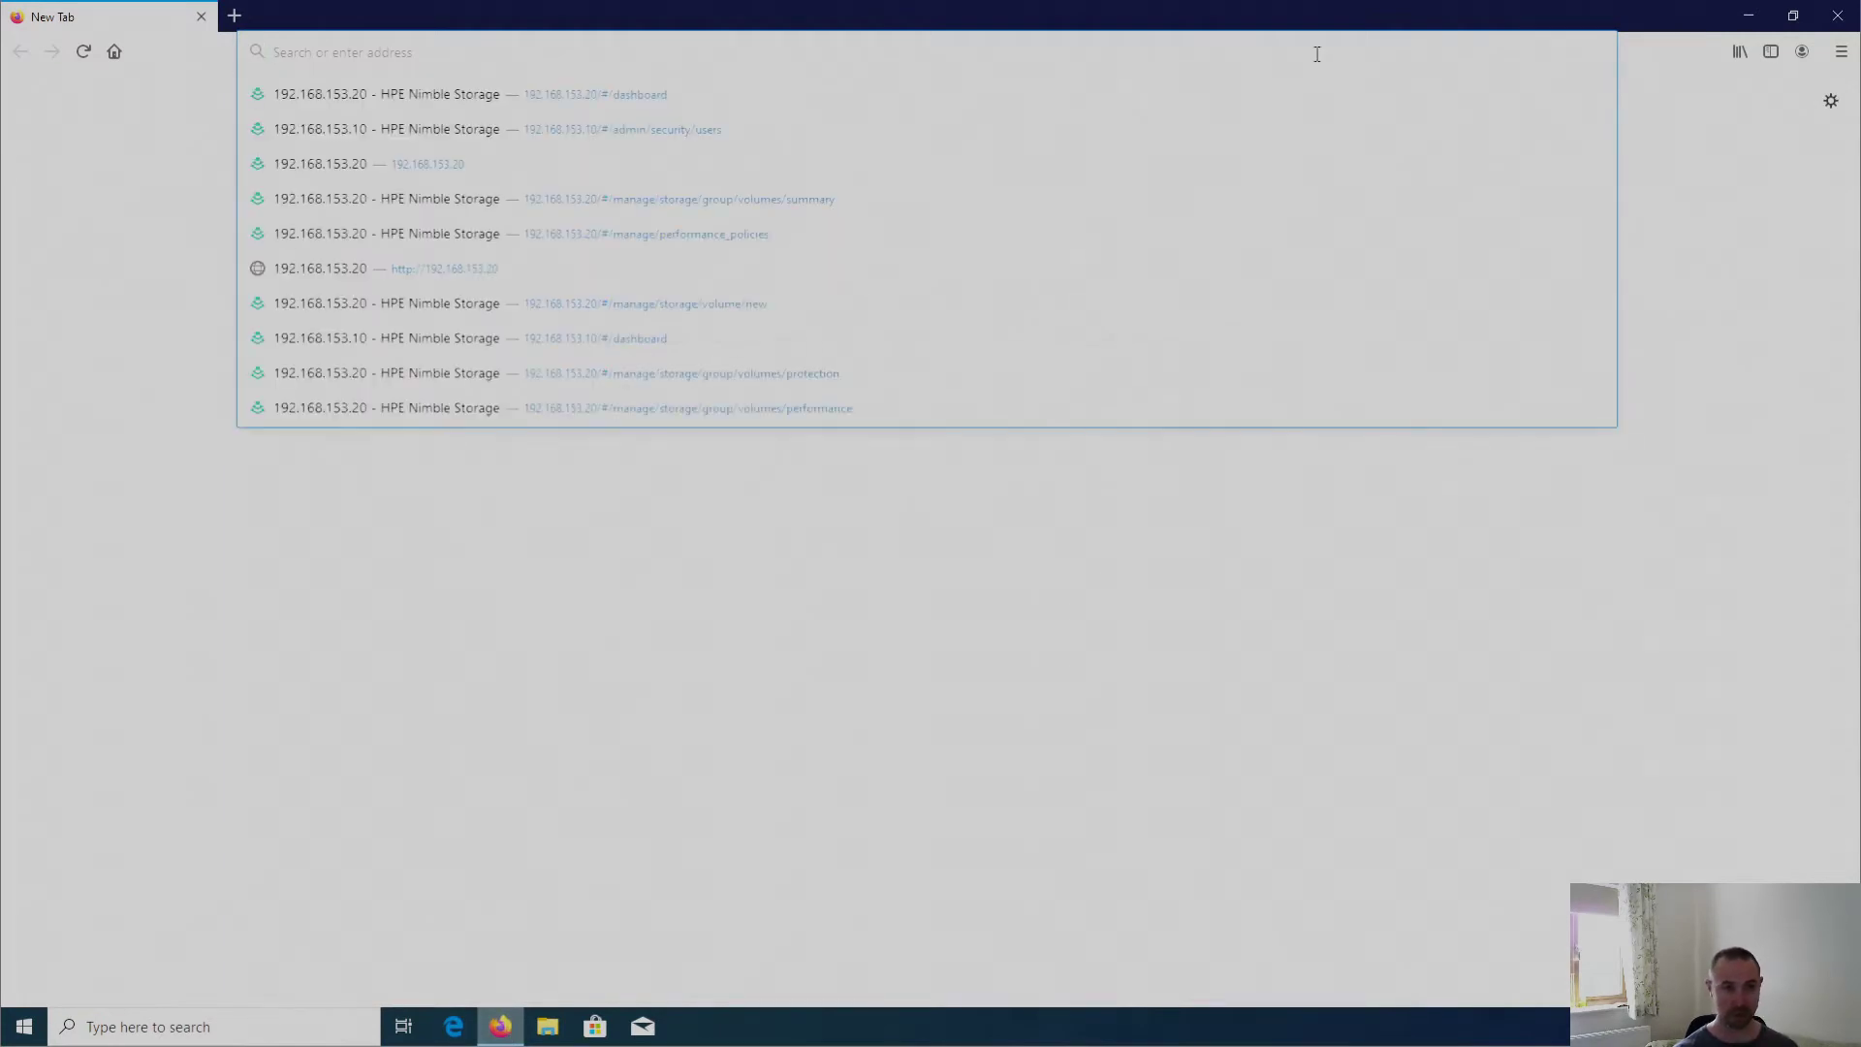
Step: Open Manage > Data Storage to show the default group's empty volume list
{"action": "left_click", "coordinate": [408, 103]}
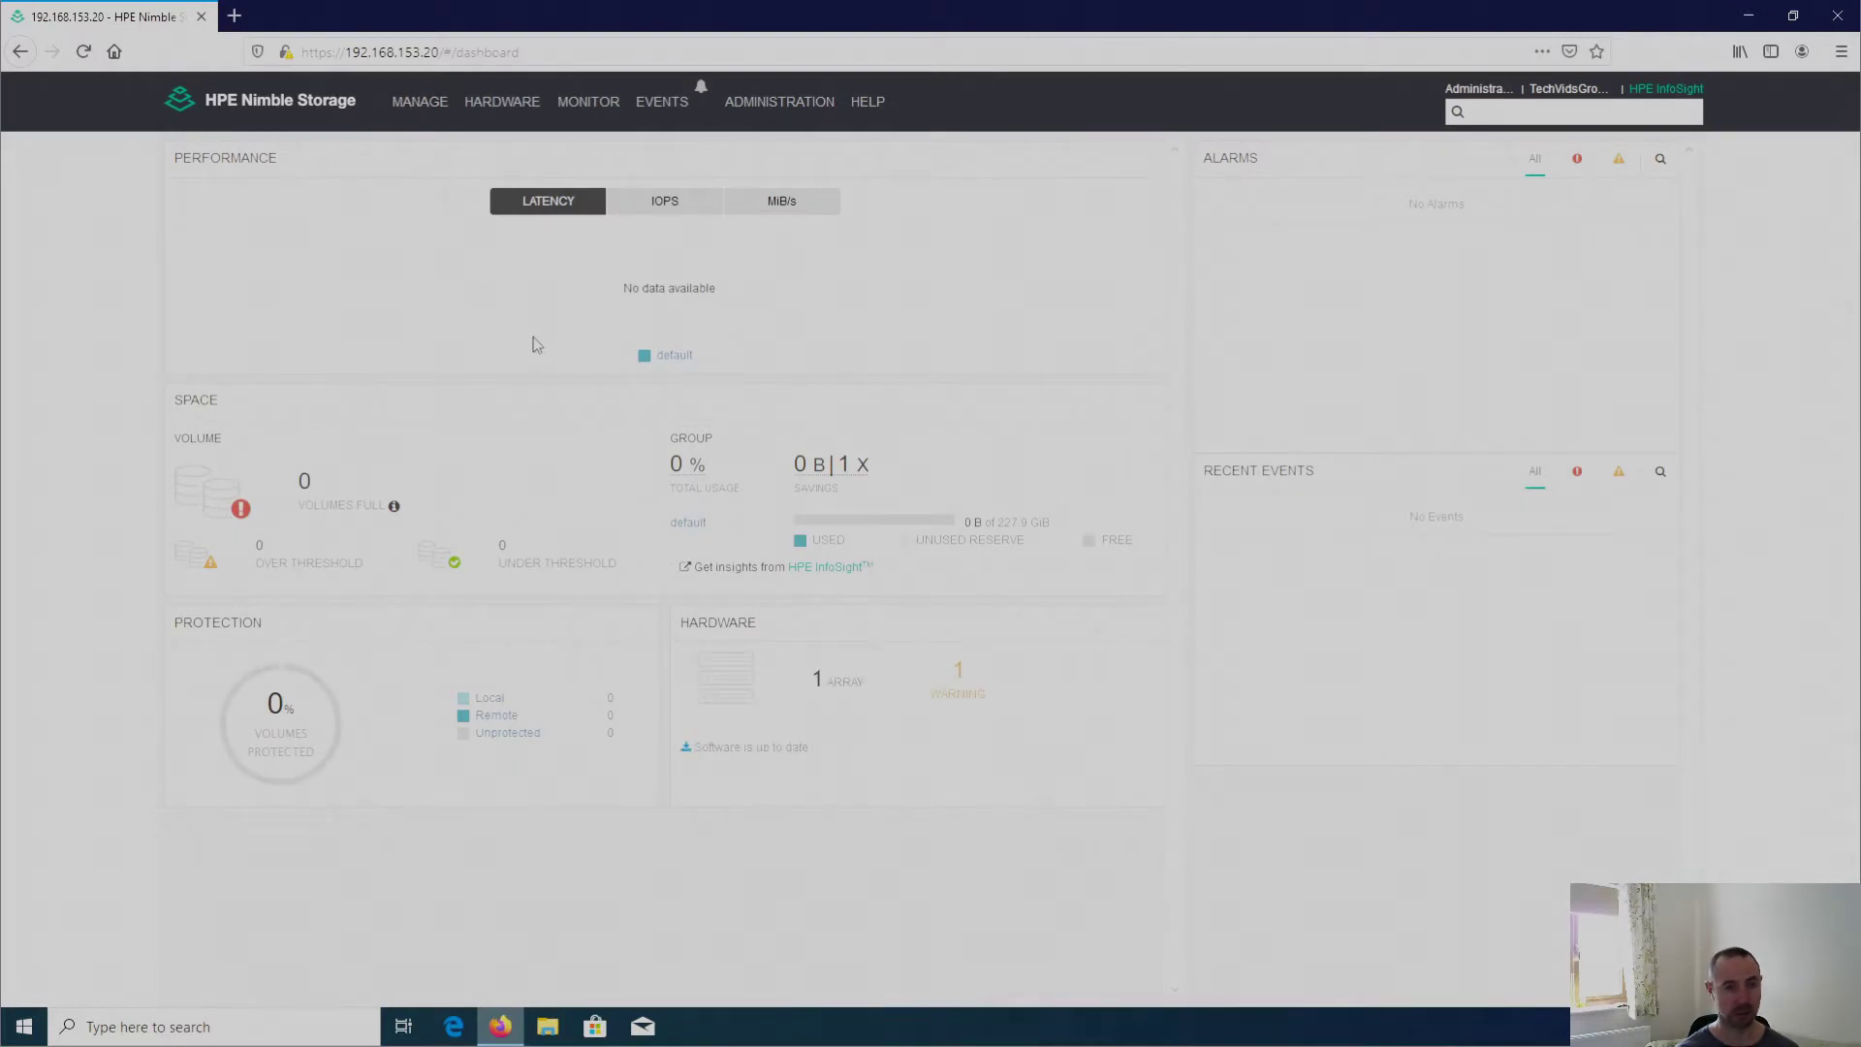
{"action": "left_click", "coordinate": [430, 113]}
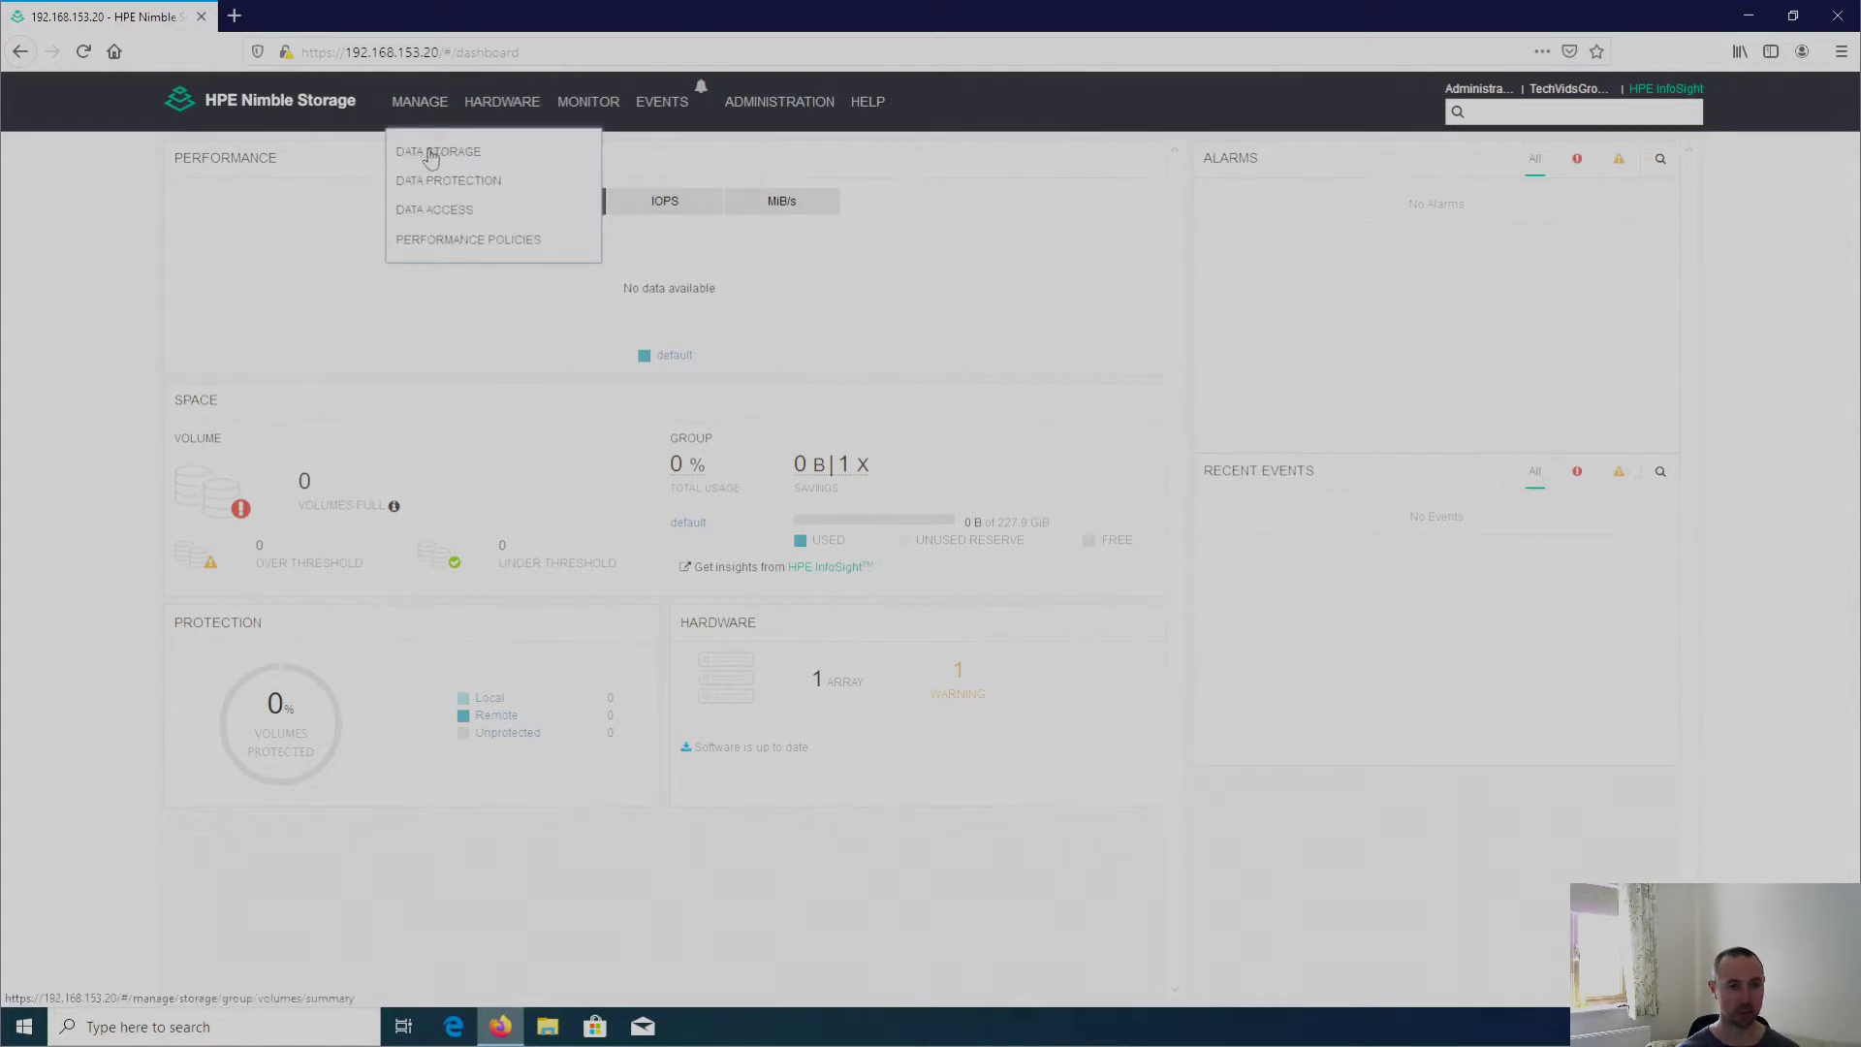
{"action": "left_click", "coordinate": [433, 152]}
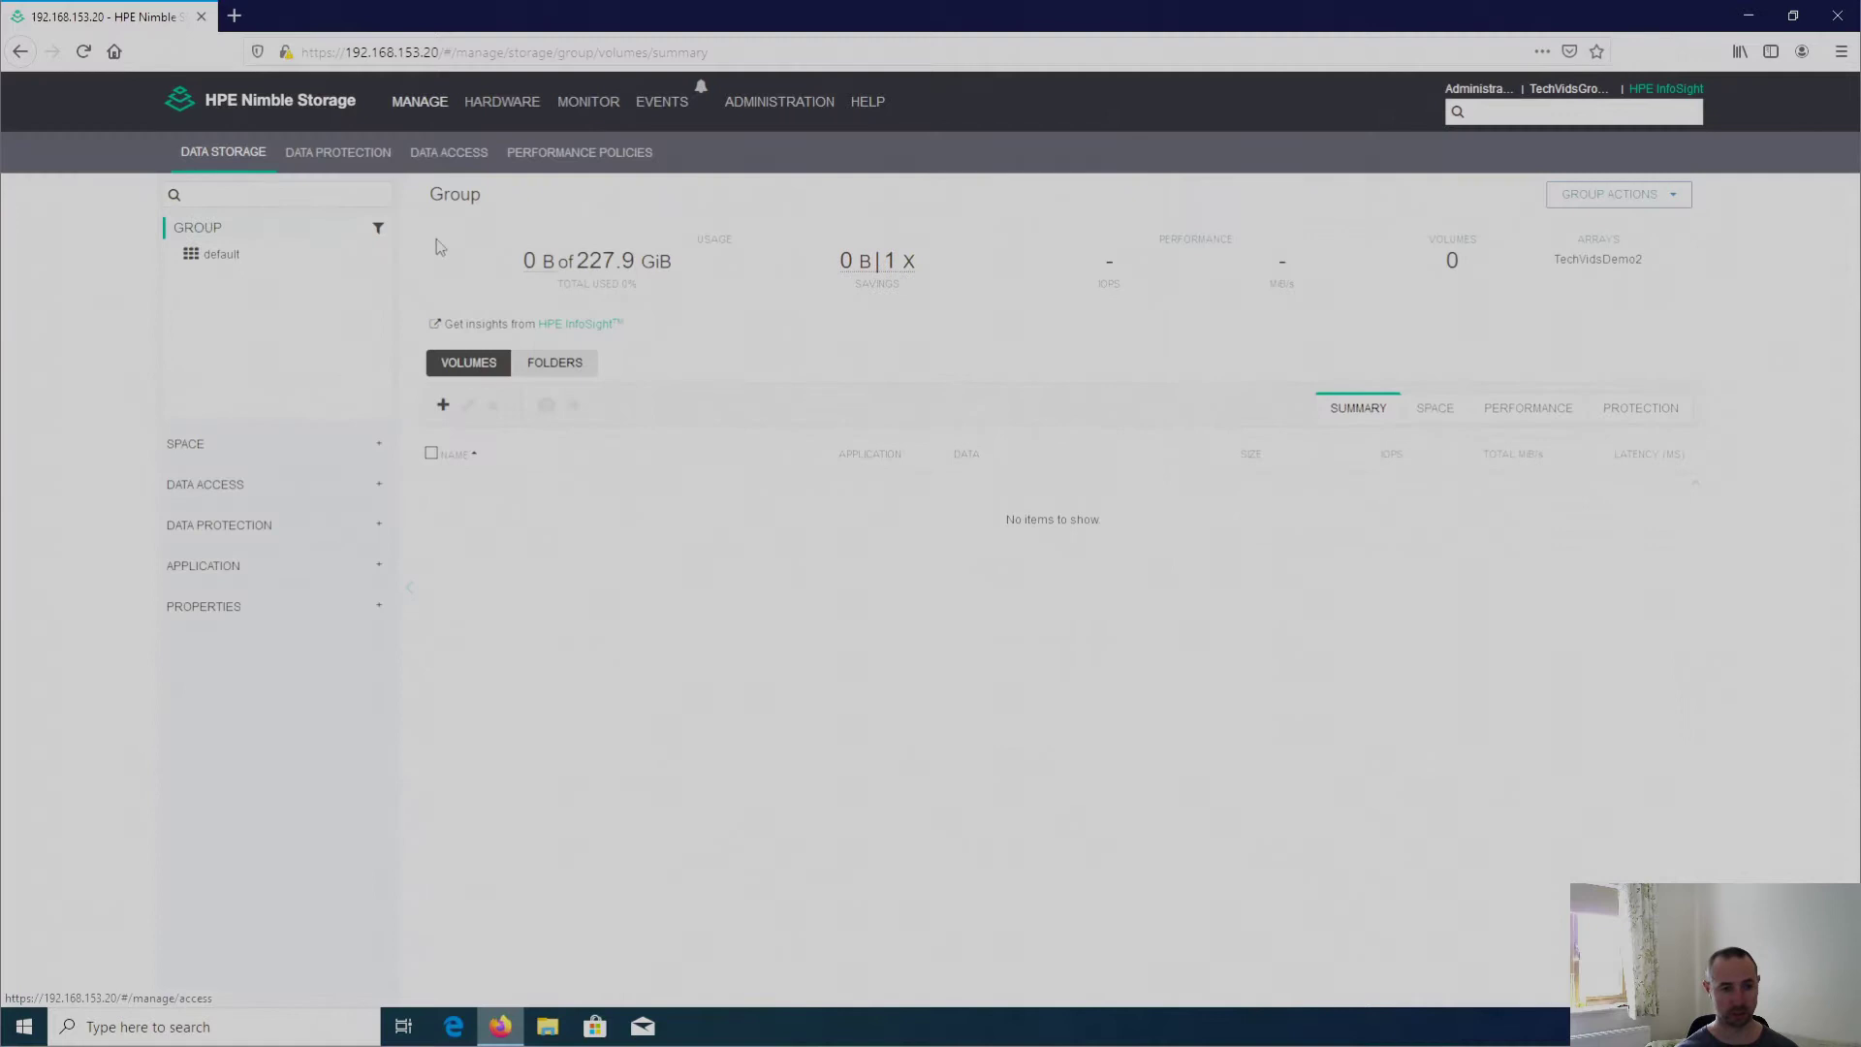
Step: Start a new volume and name it vol1
{"action": "left_click", "coordinate": [444, 408]}
{"action": "left_click", "coordinate": [881, 409]}
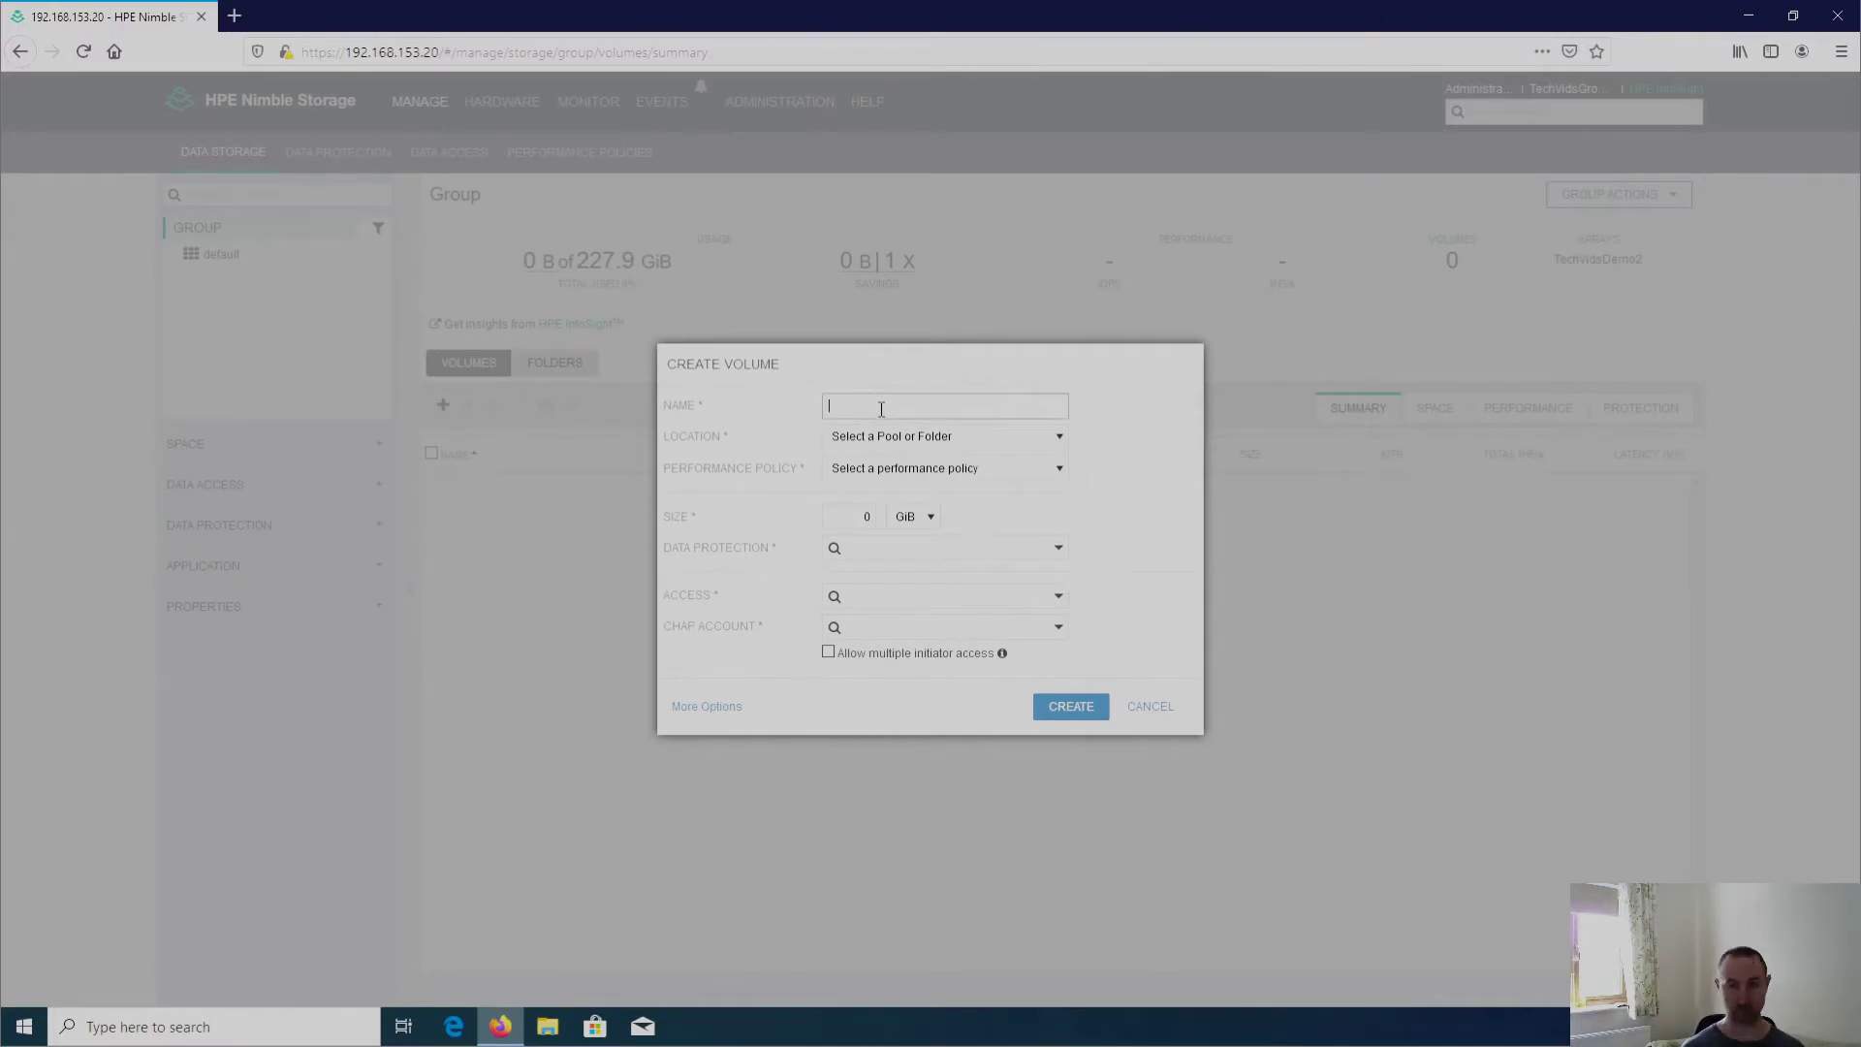
{"action": "type", "text": "vol1"}
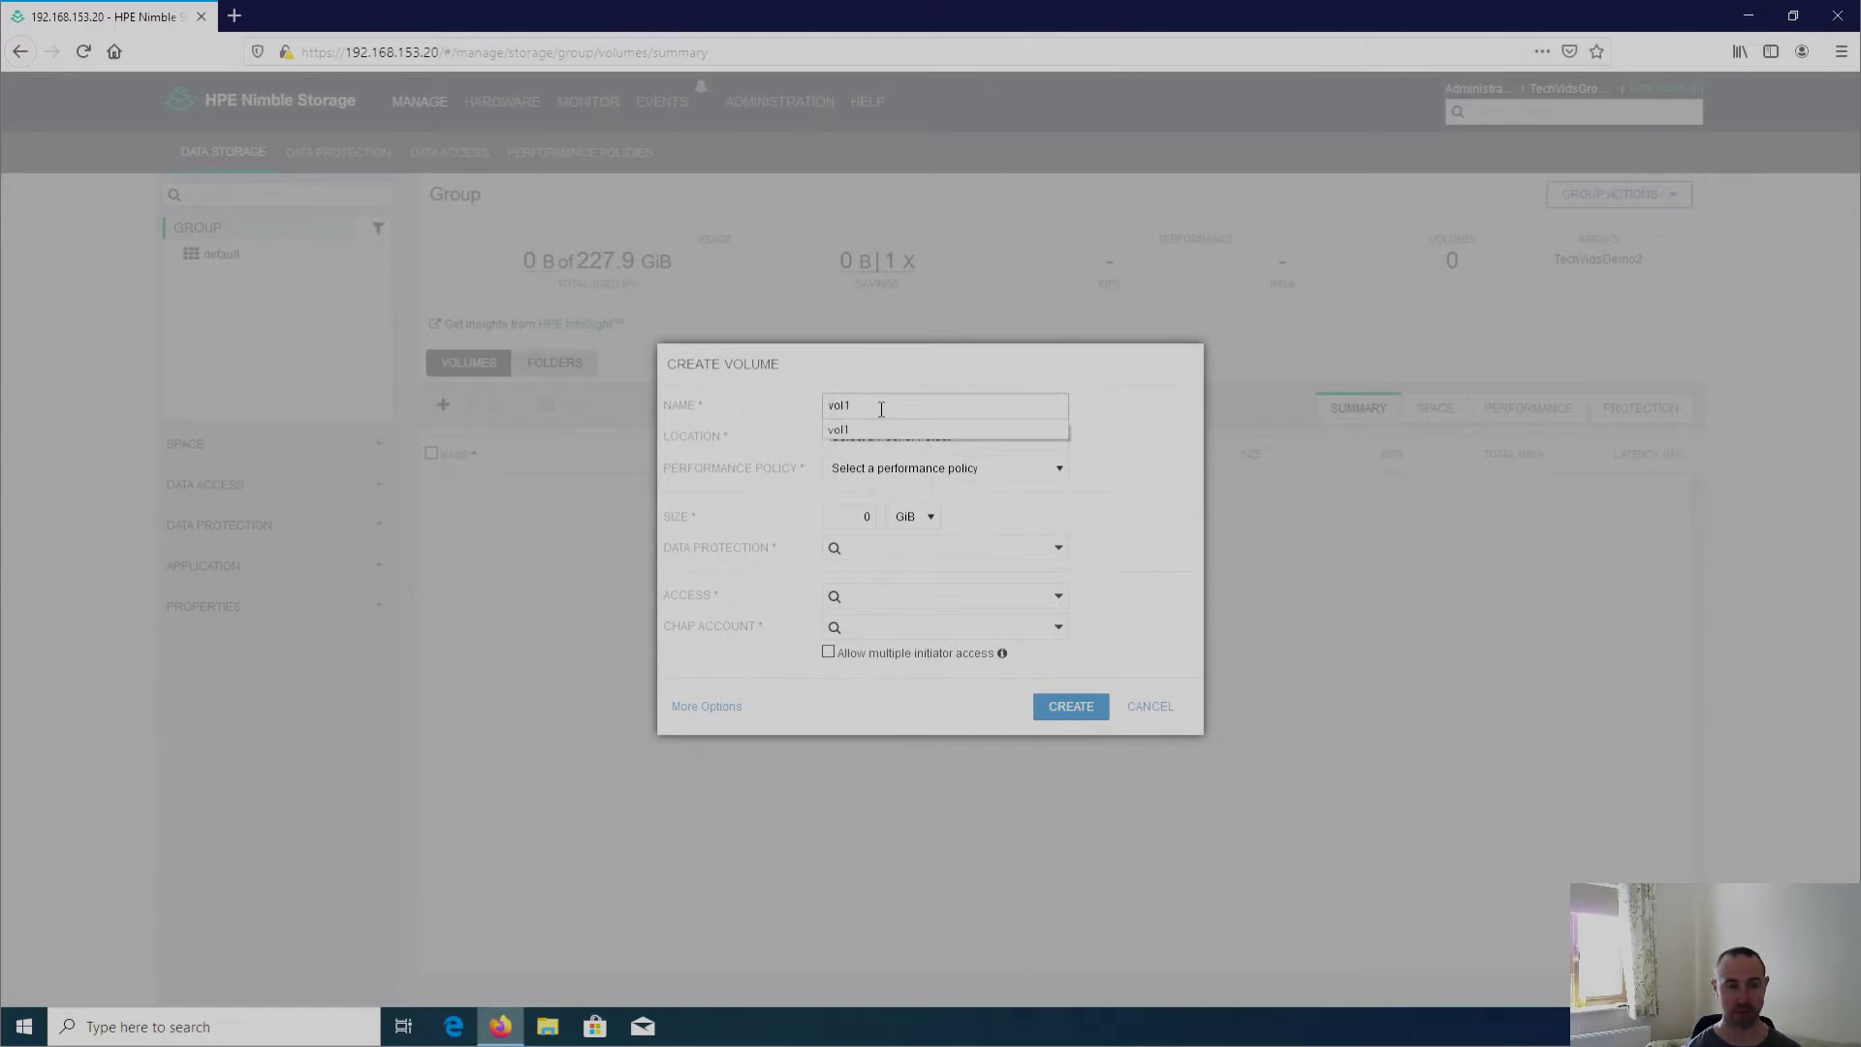
{"action": "left_click", "coordinate": [883, 432]}
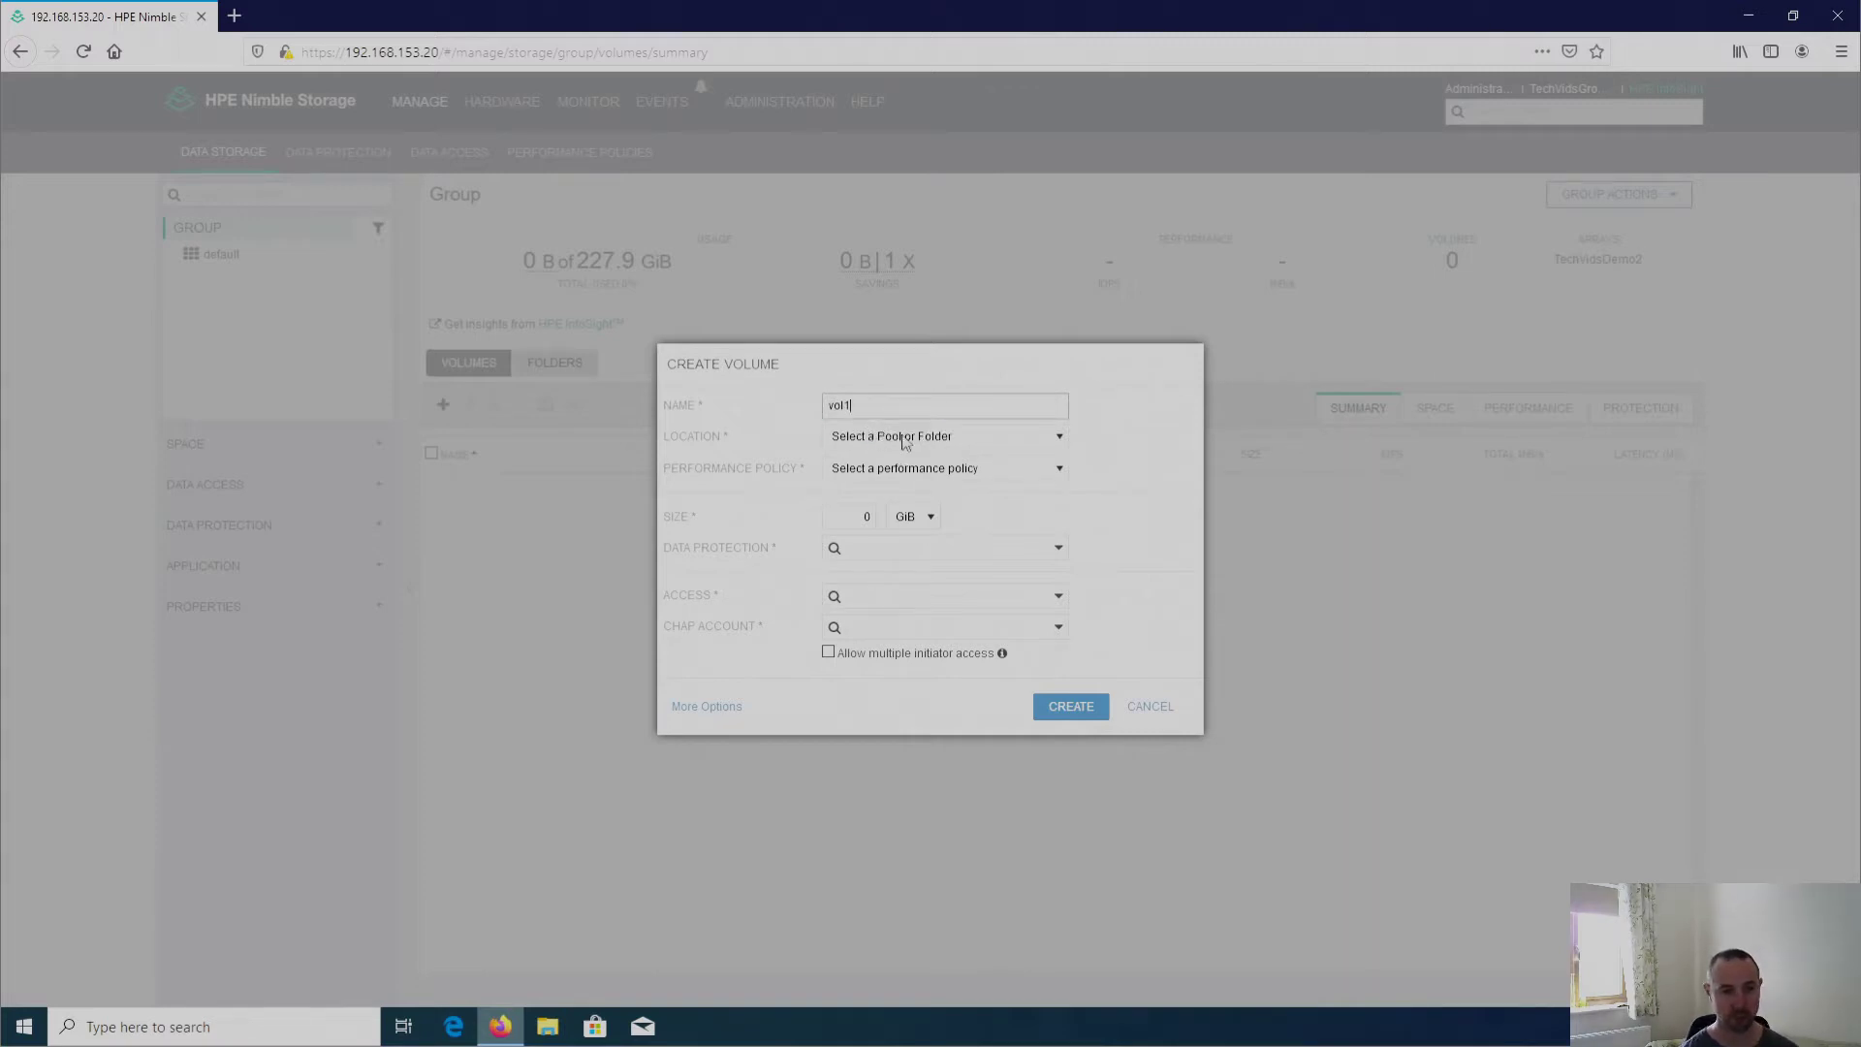
Step: Place vol1 in the default pool with the Windows File Server performance policy
{"action": "left_click", "coordinate": [904, 438]}
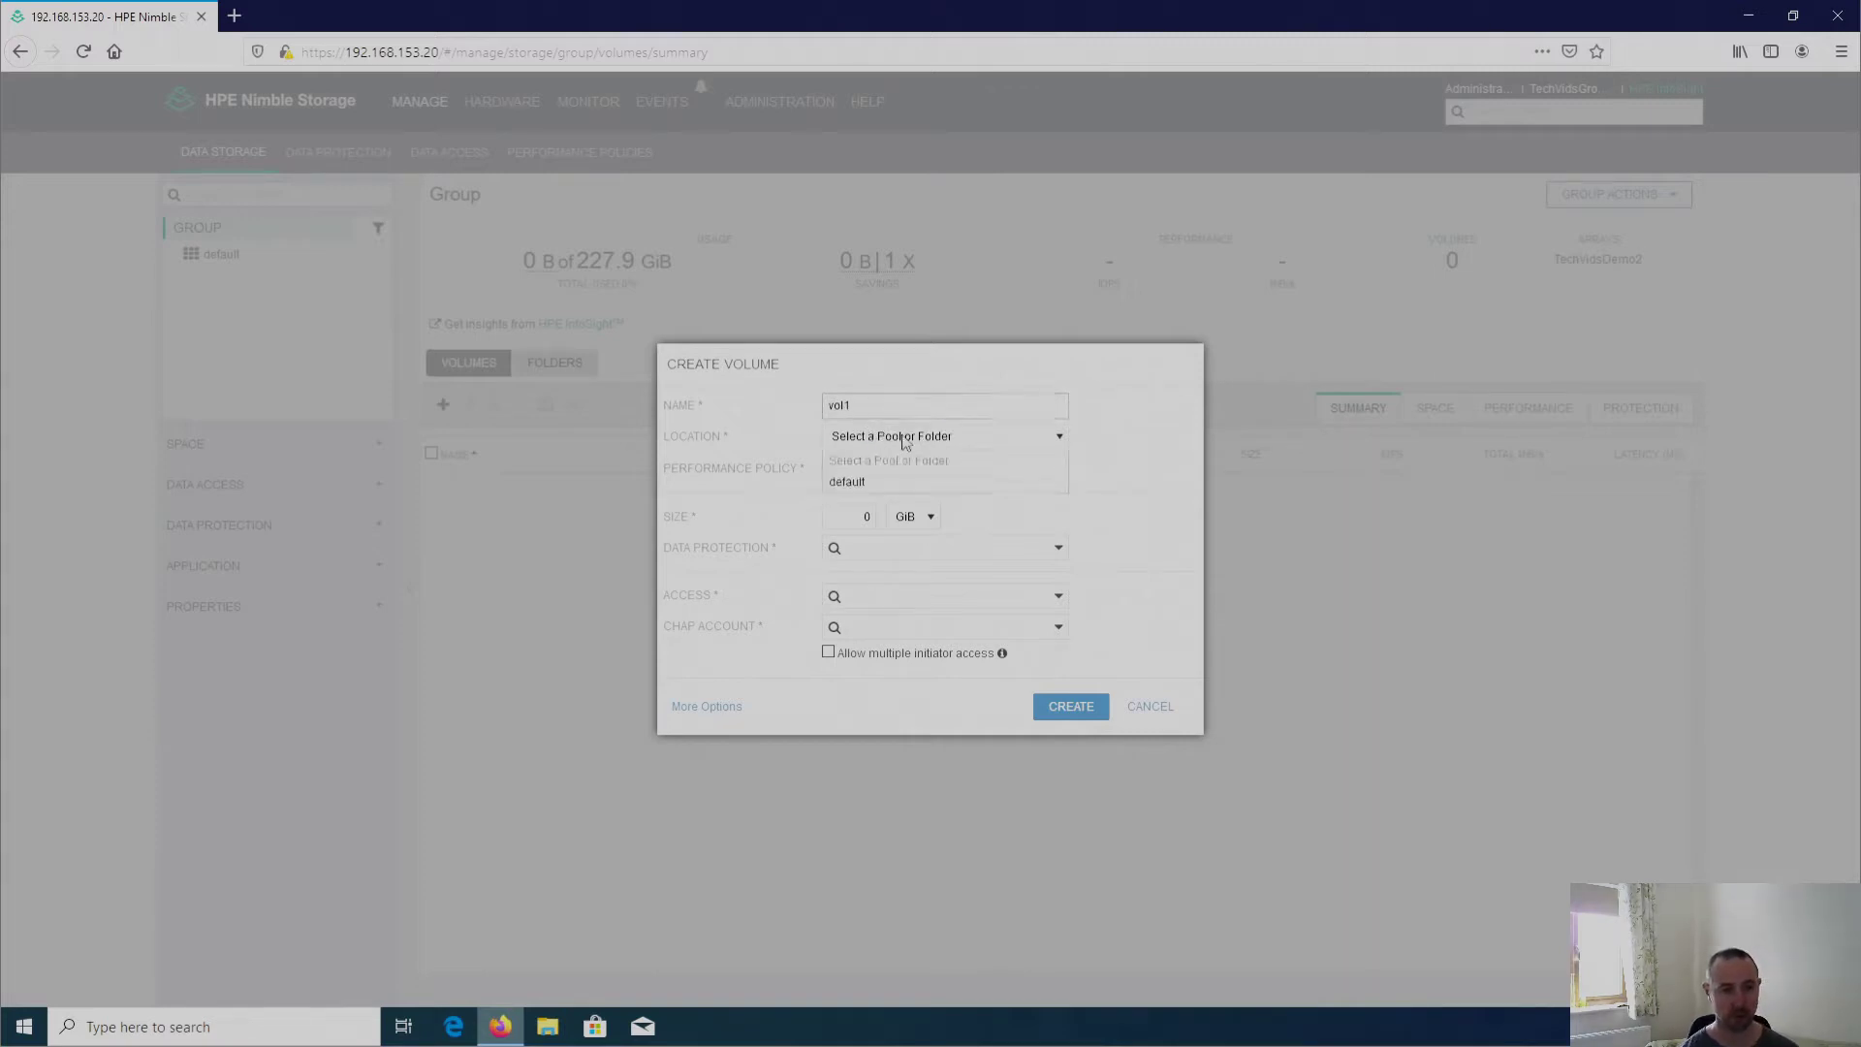
{"action": "left_click", "coordinate": [875, 483]}
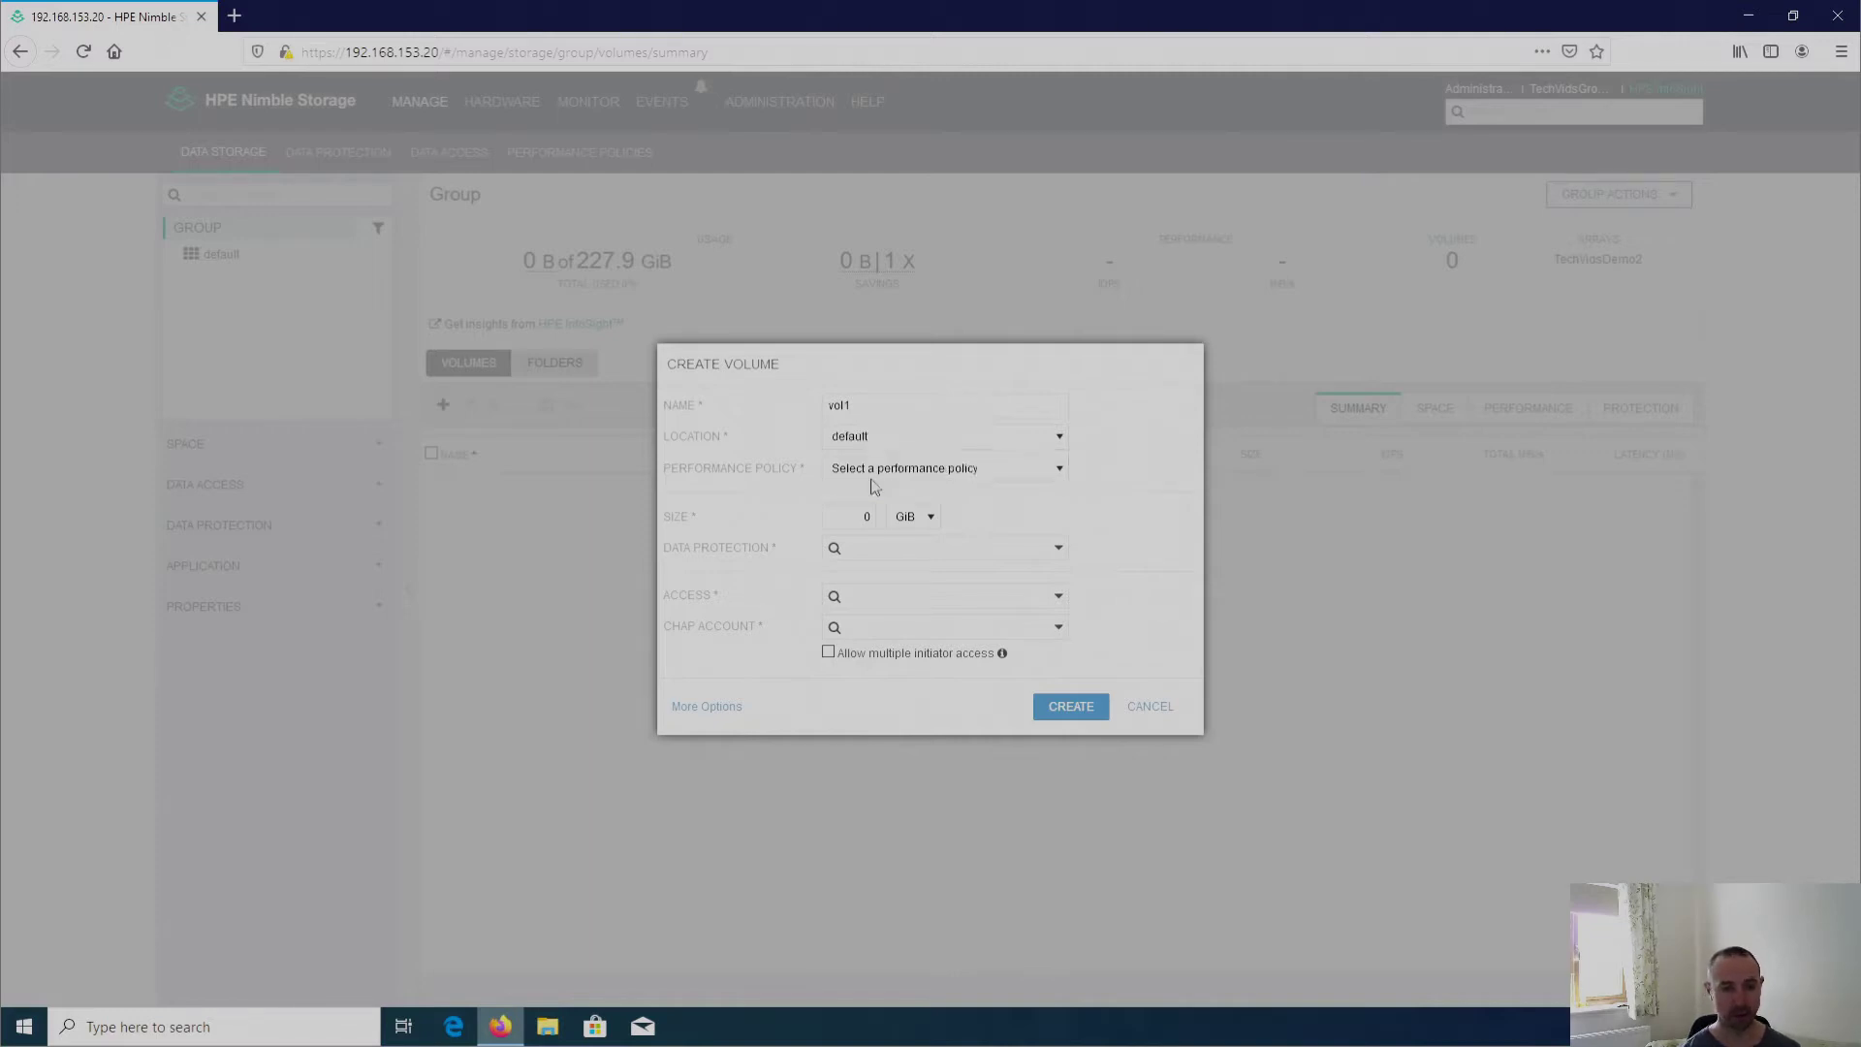
{"action": "left_click", "coordinate": [953, 472]}
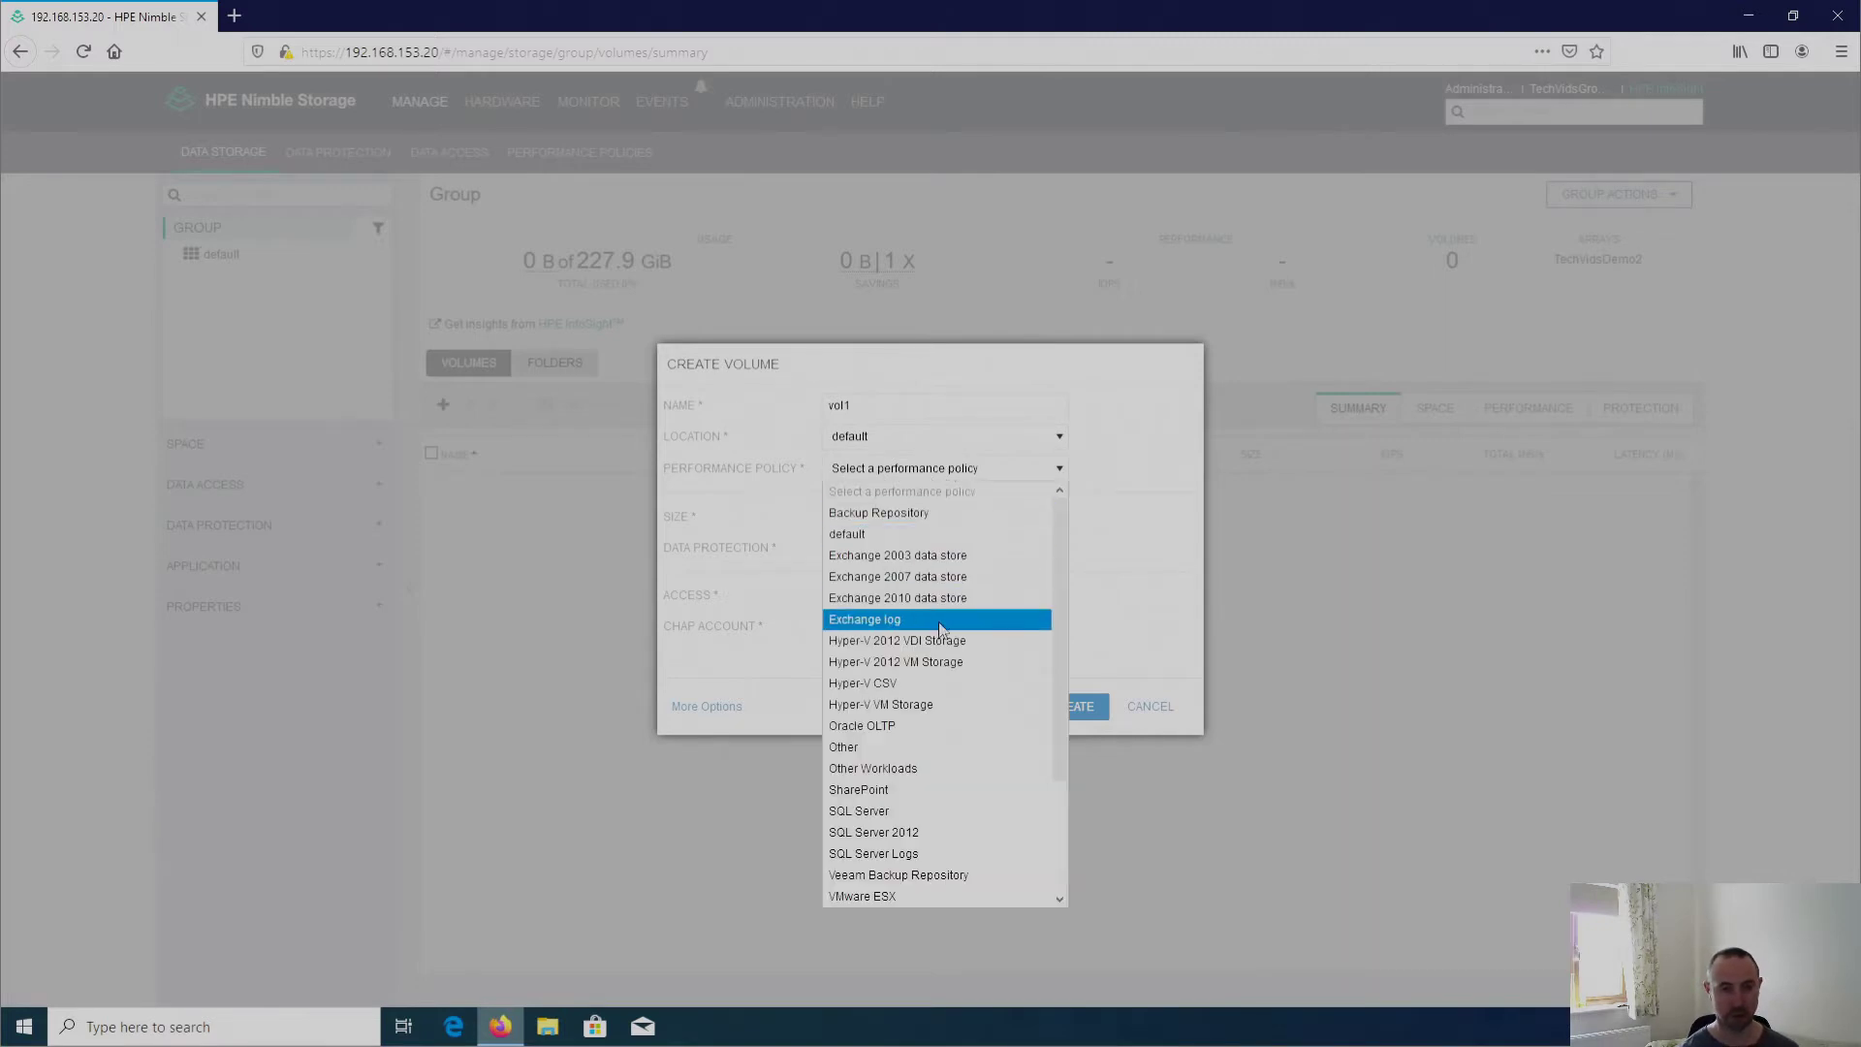
{"action": "scroll", "coordinate": [948, 649], "scroll_direction": "down", "scroll_amount": 3}
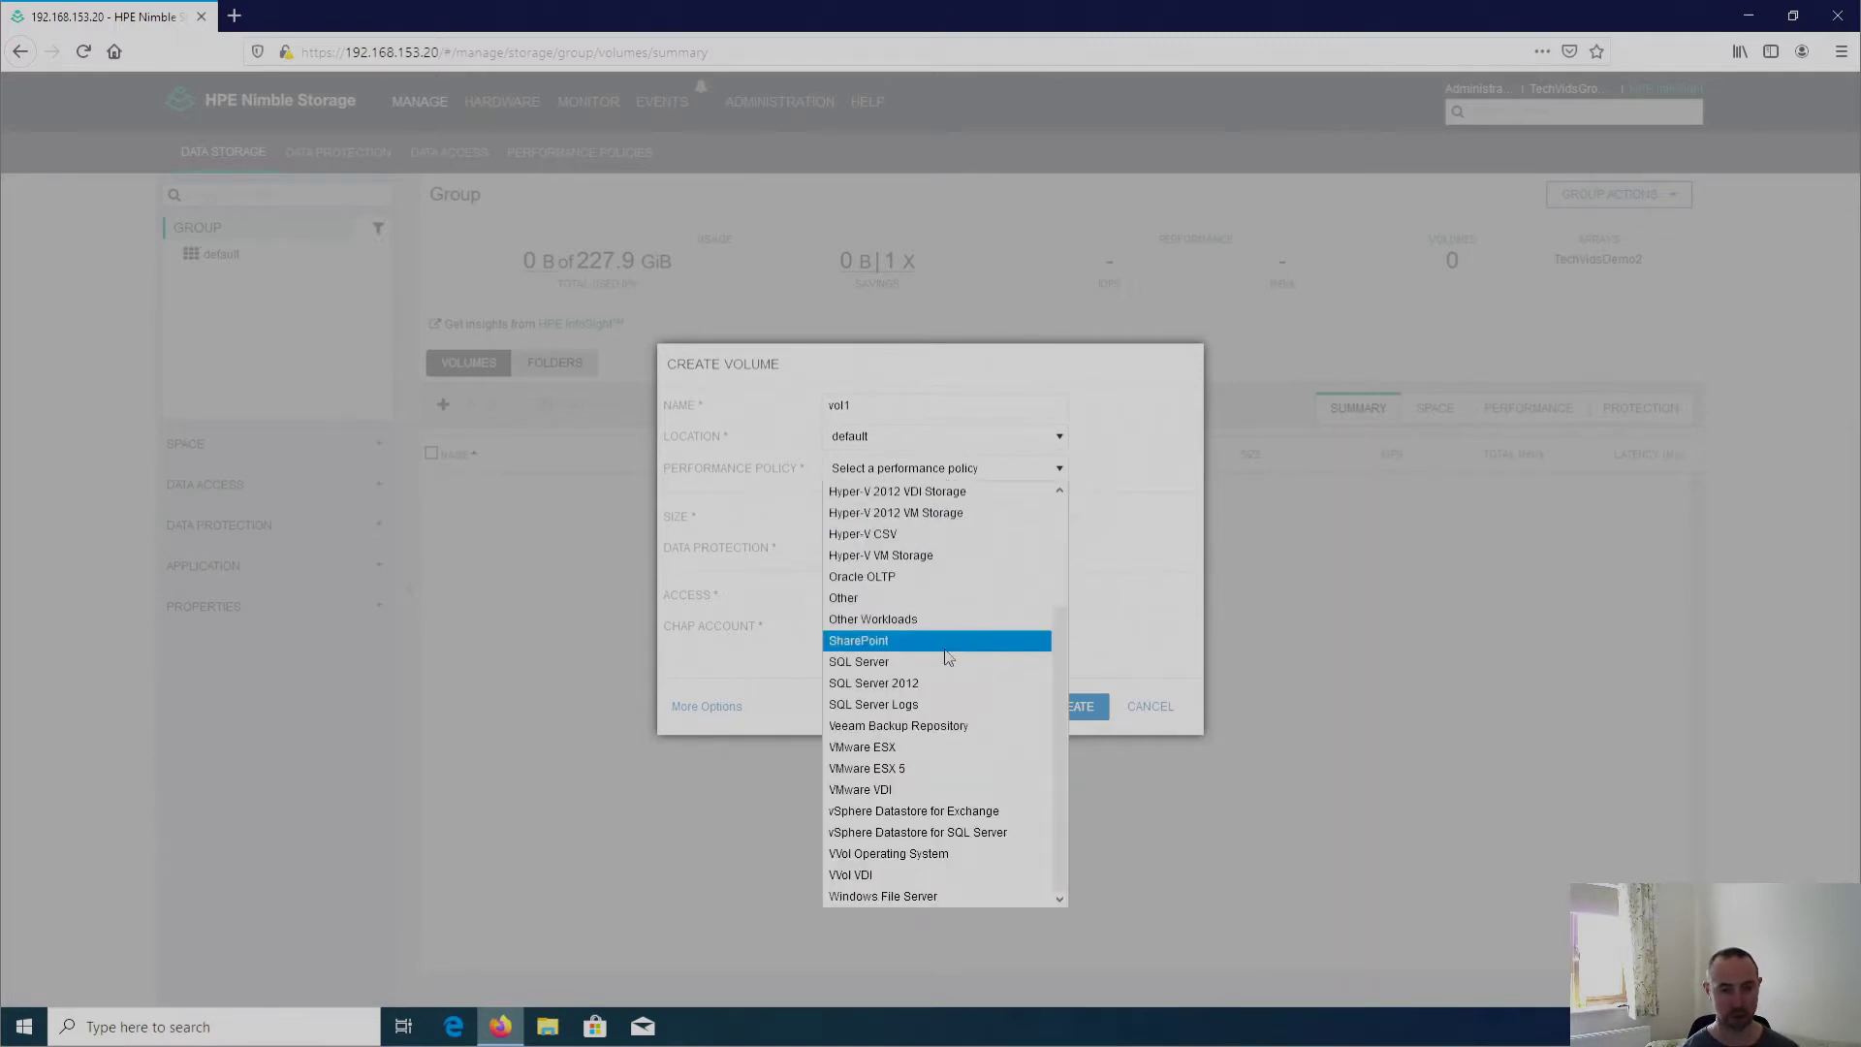
{"action": "left_click", "coordinate": [932, 903]}
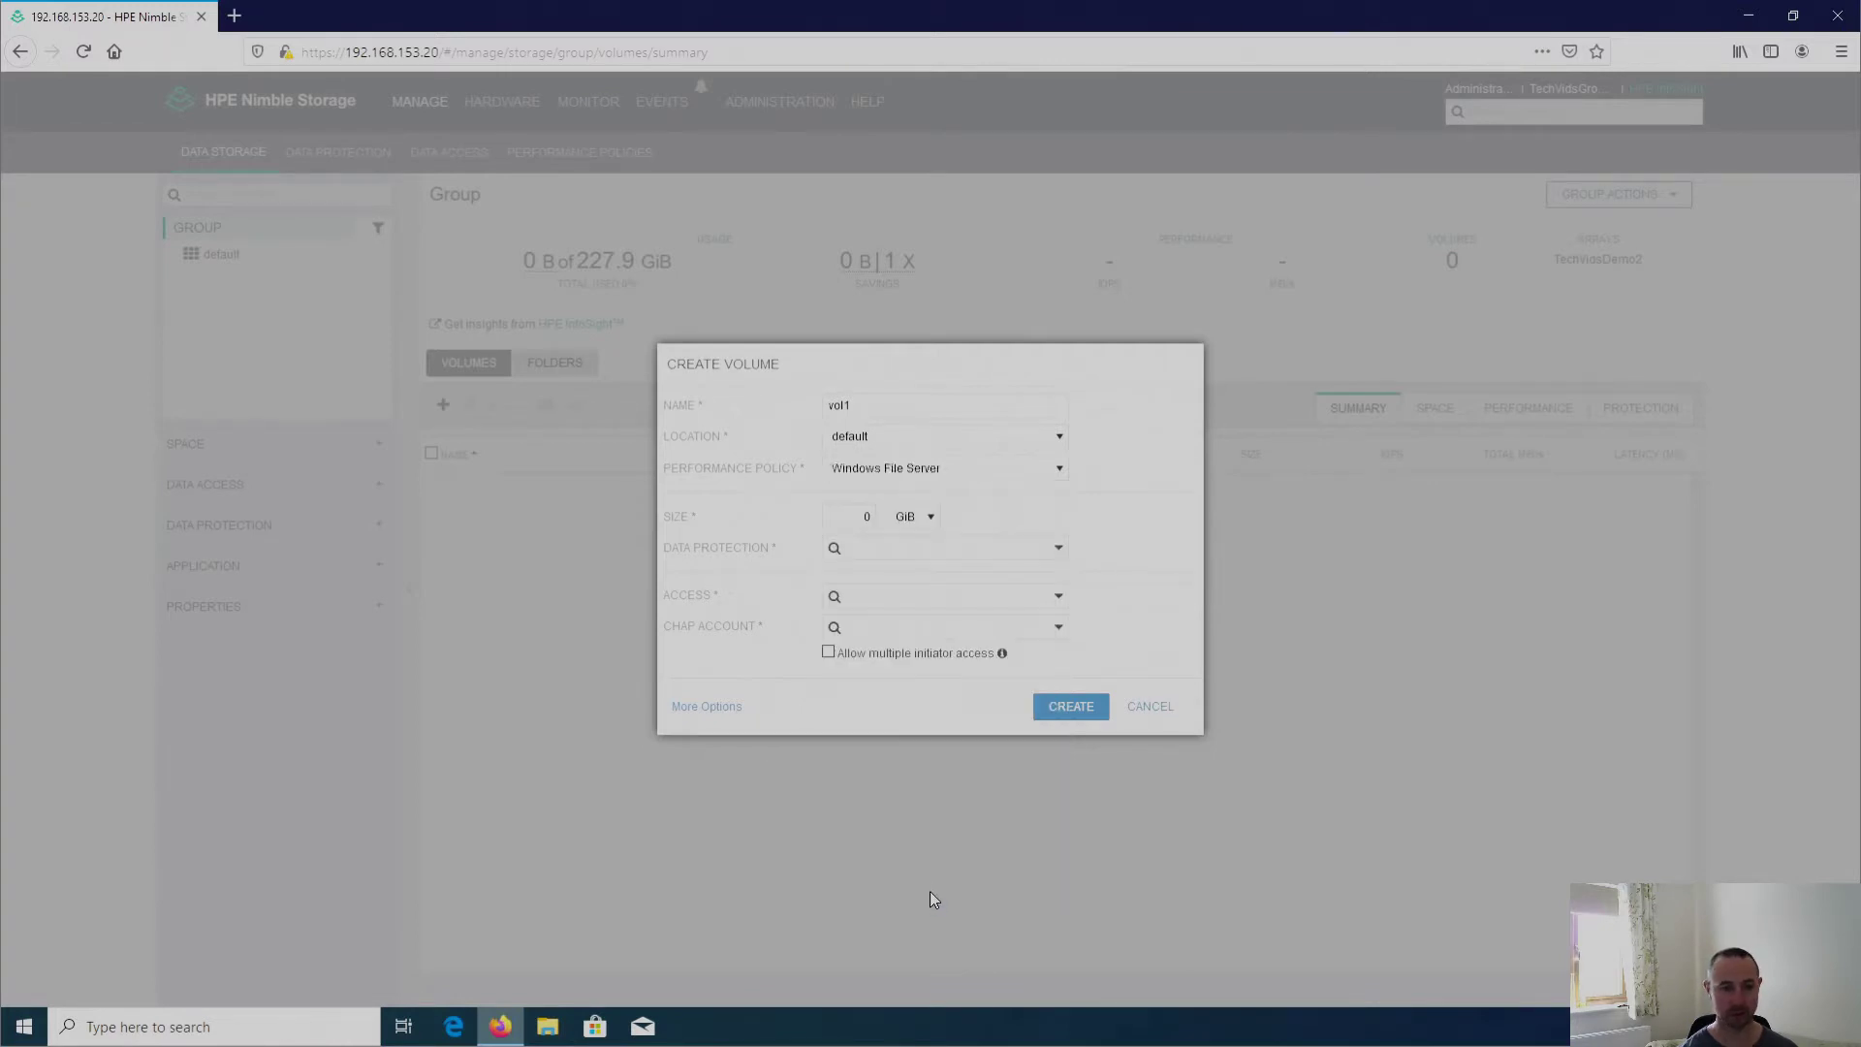
Step: Set the volume size to 1 TiB
{"action": "double_click", "coordinate": [865, 517]}
{"action": "type", "text": "1"}
{"action": "left_click", "coordinate": [928, 517]}
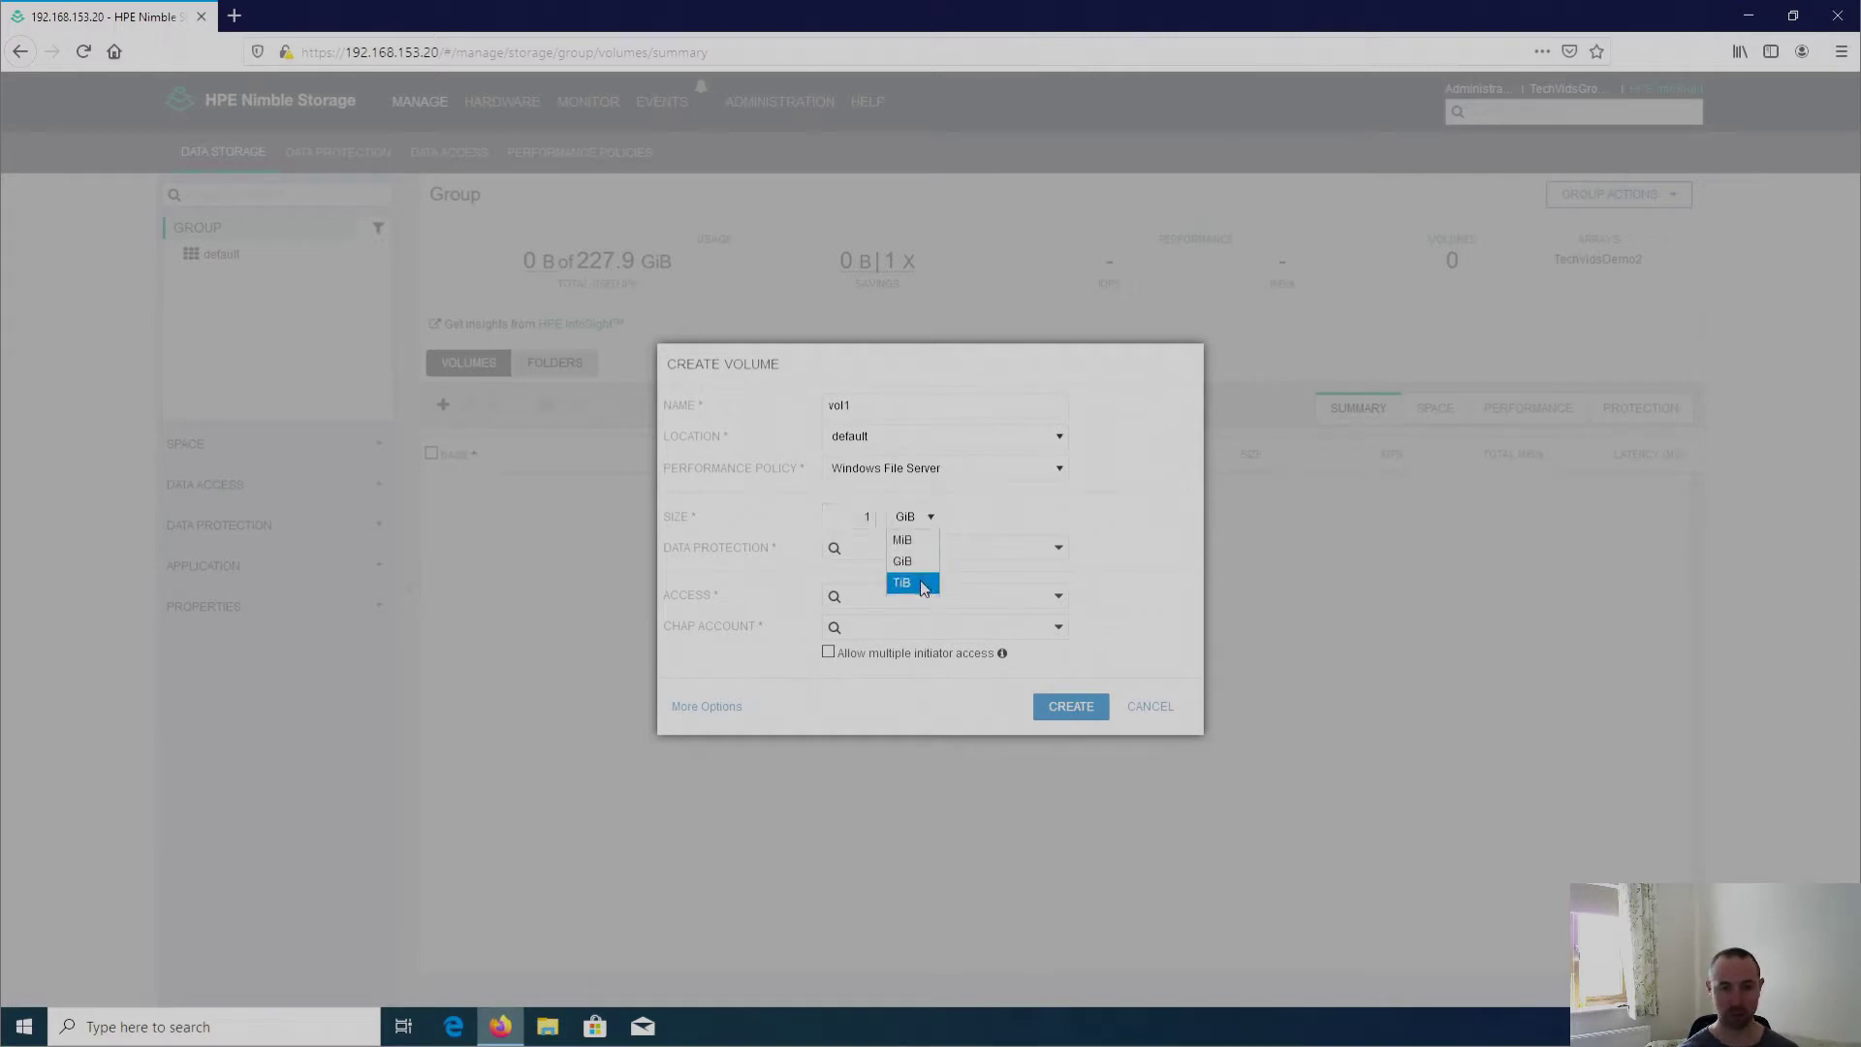
{"action": "left_click", "coordinate": [911, 582]}
Step: Choose Not Protected for data protection and Unrestricted Access for access
{"action": "left_click", "coordinate": [931, 545]}
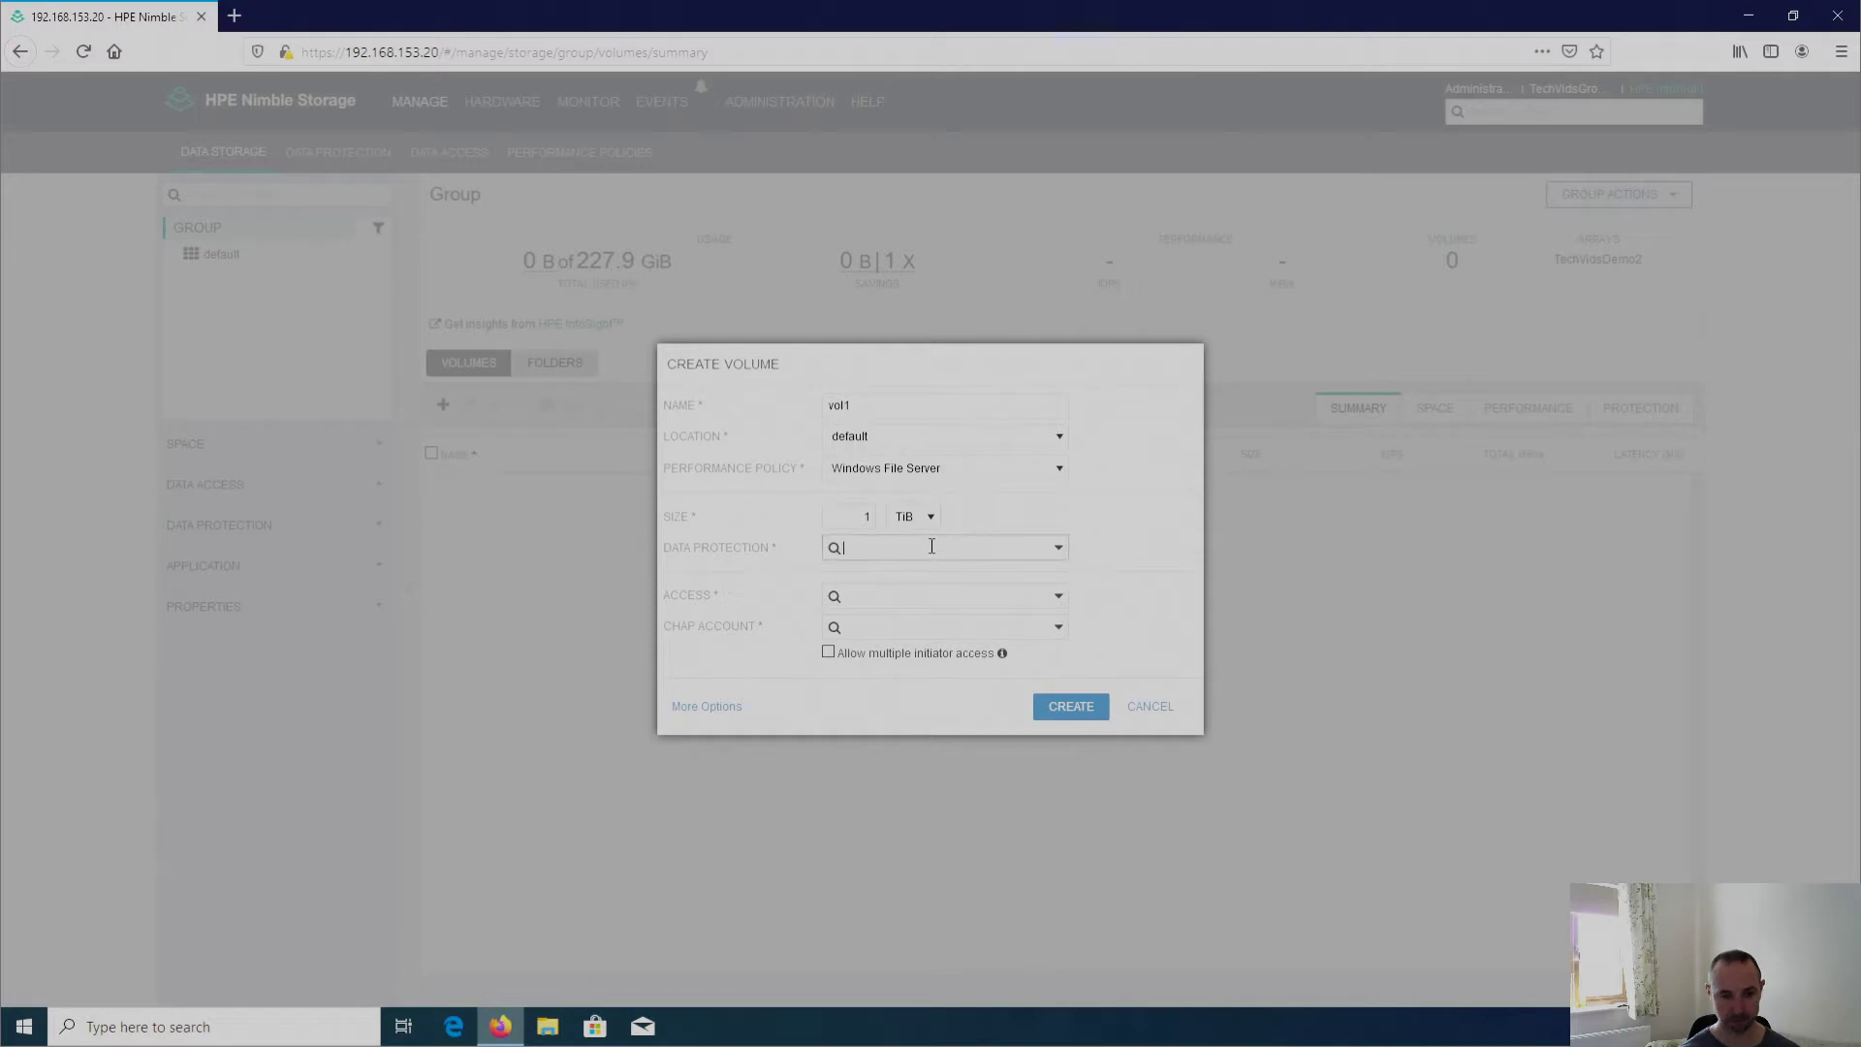
{"action": "left_click", "coordinate": [1058, 550]}
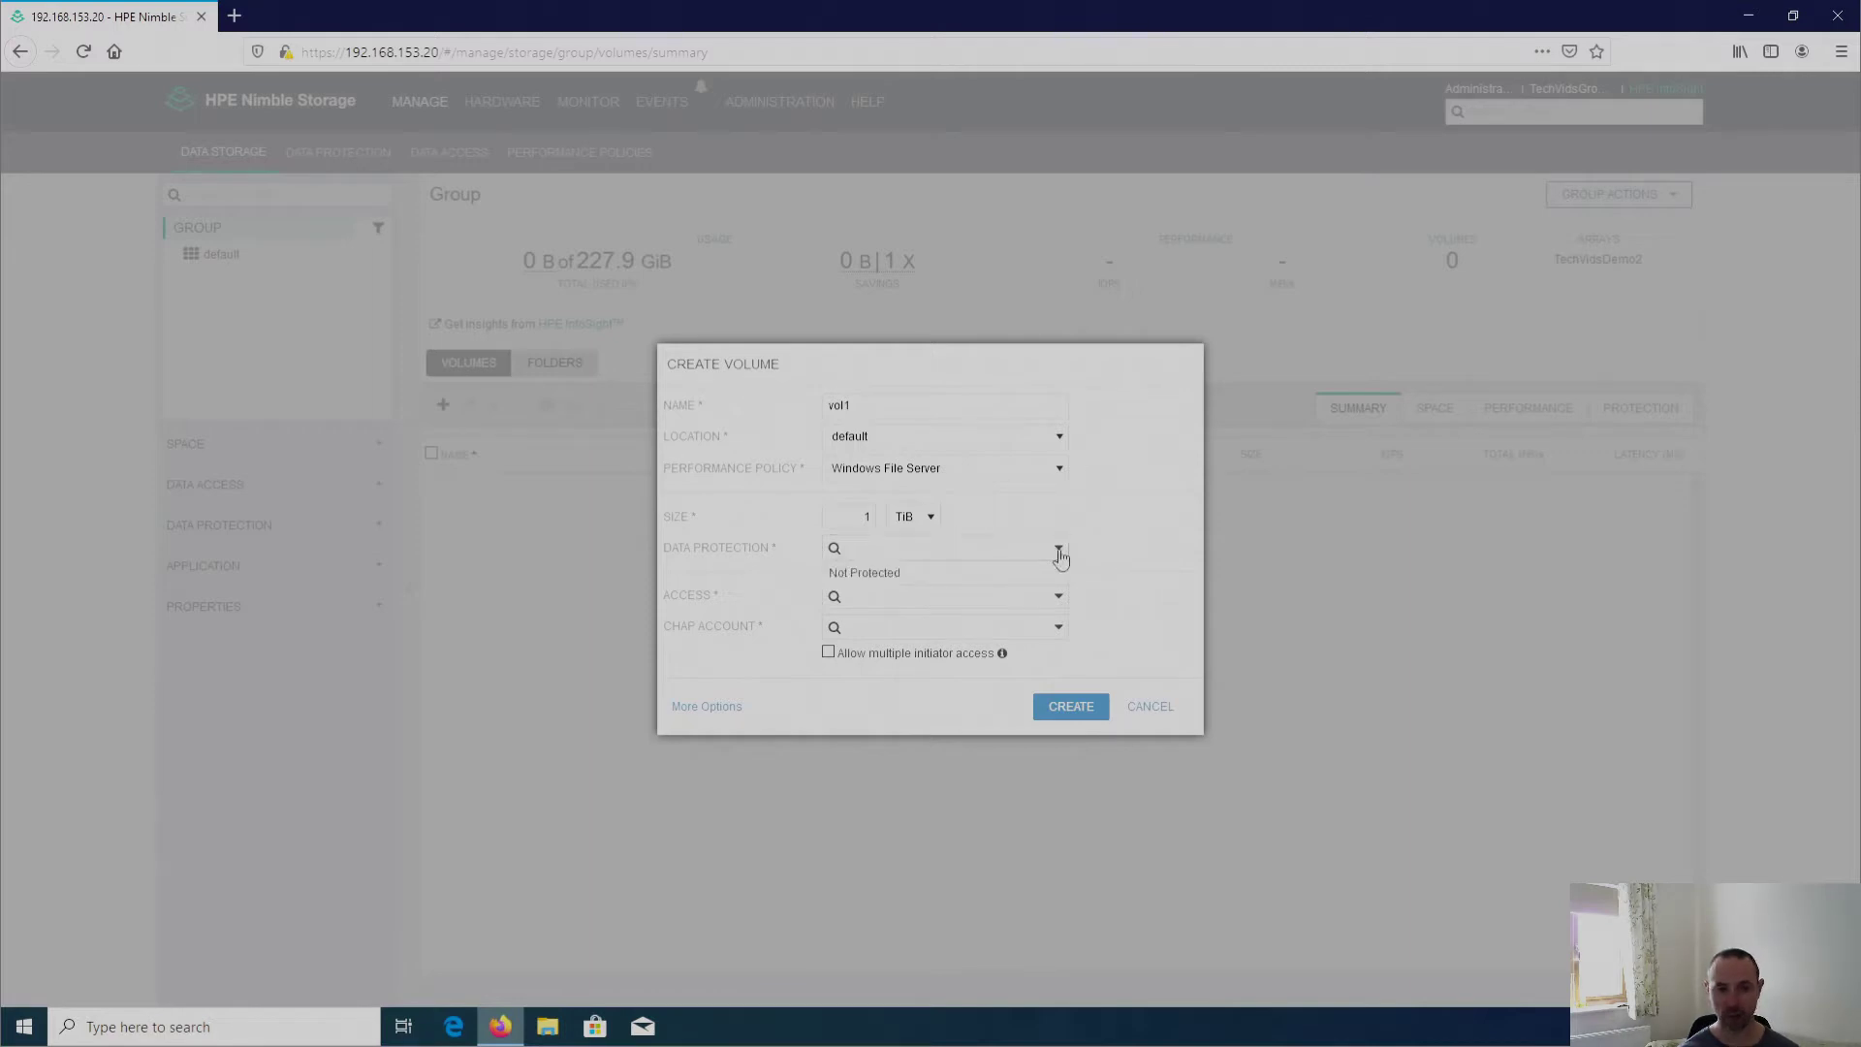
{"action": "left_click", "coordinate": [893, 582]}
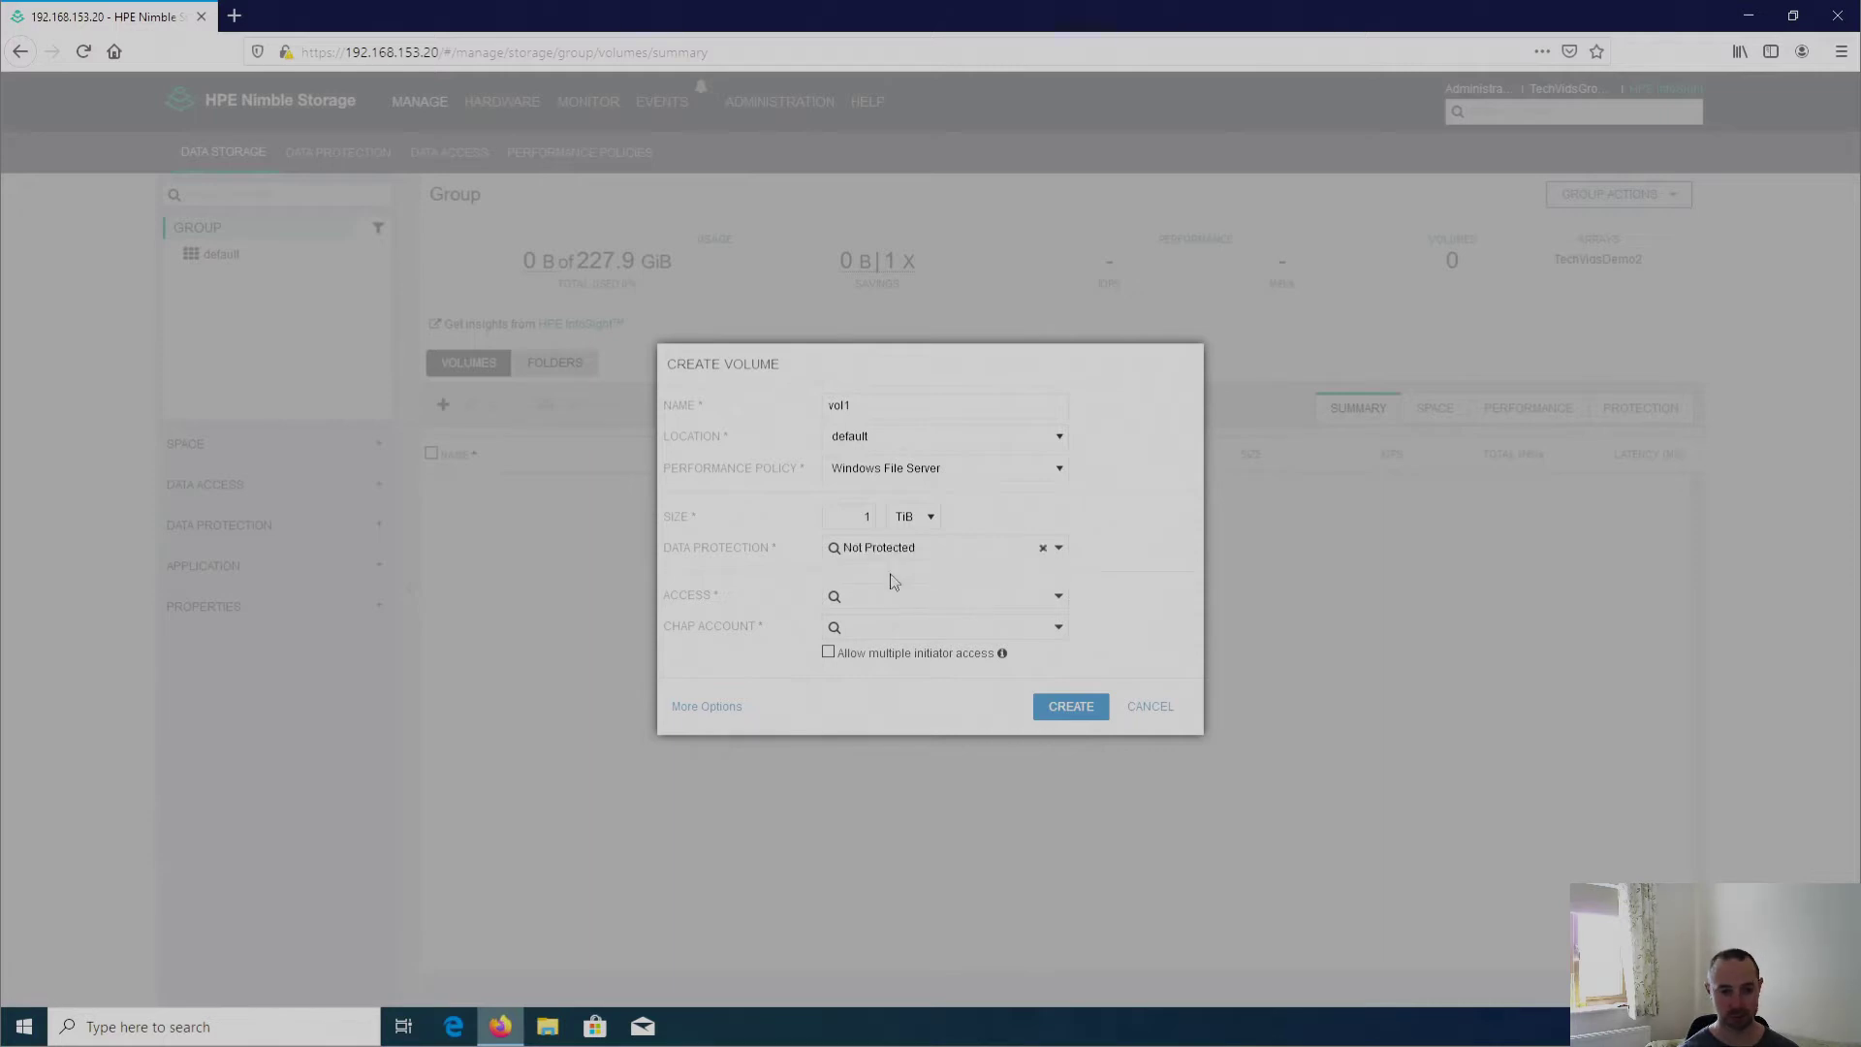
{"action": "left_click", "coordinate": [1059, 601]}
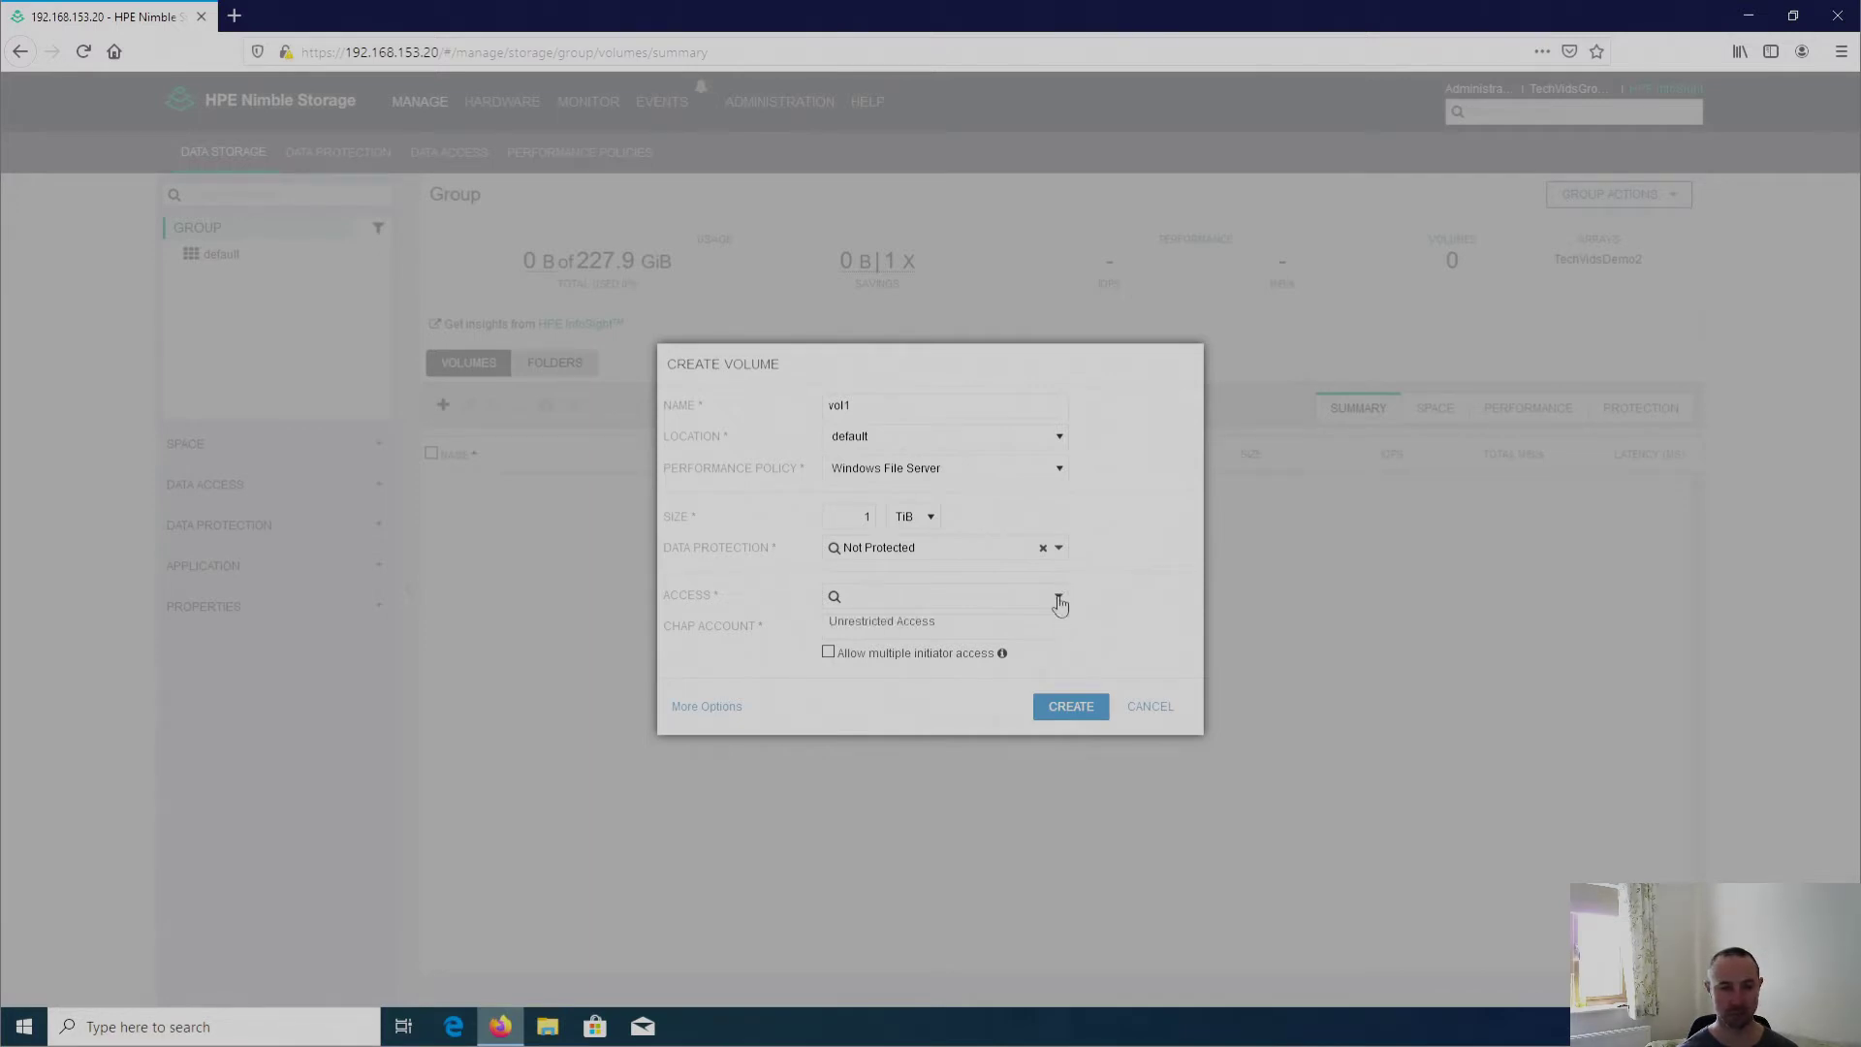
{"action": "left_click", "coordinate": [930, 632]}
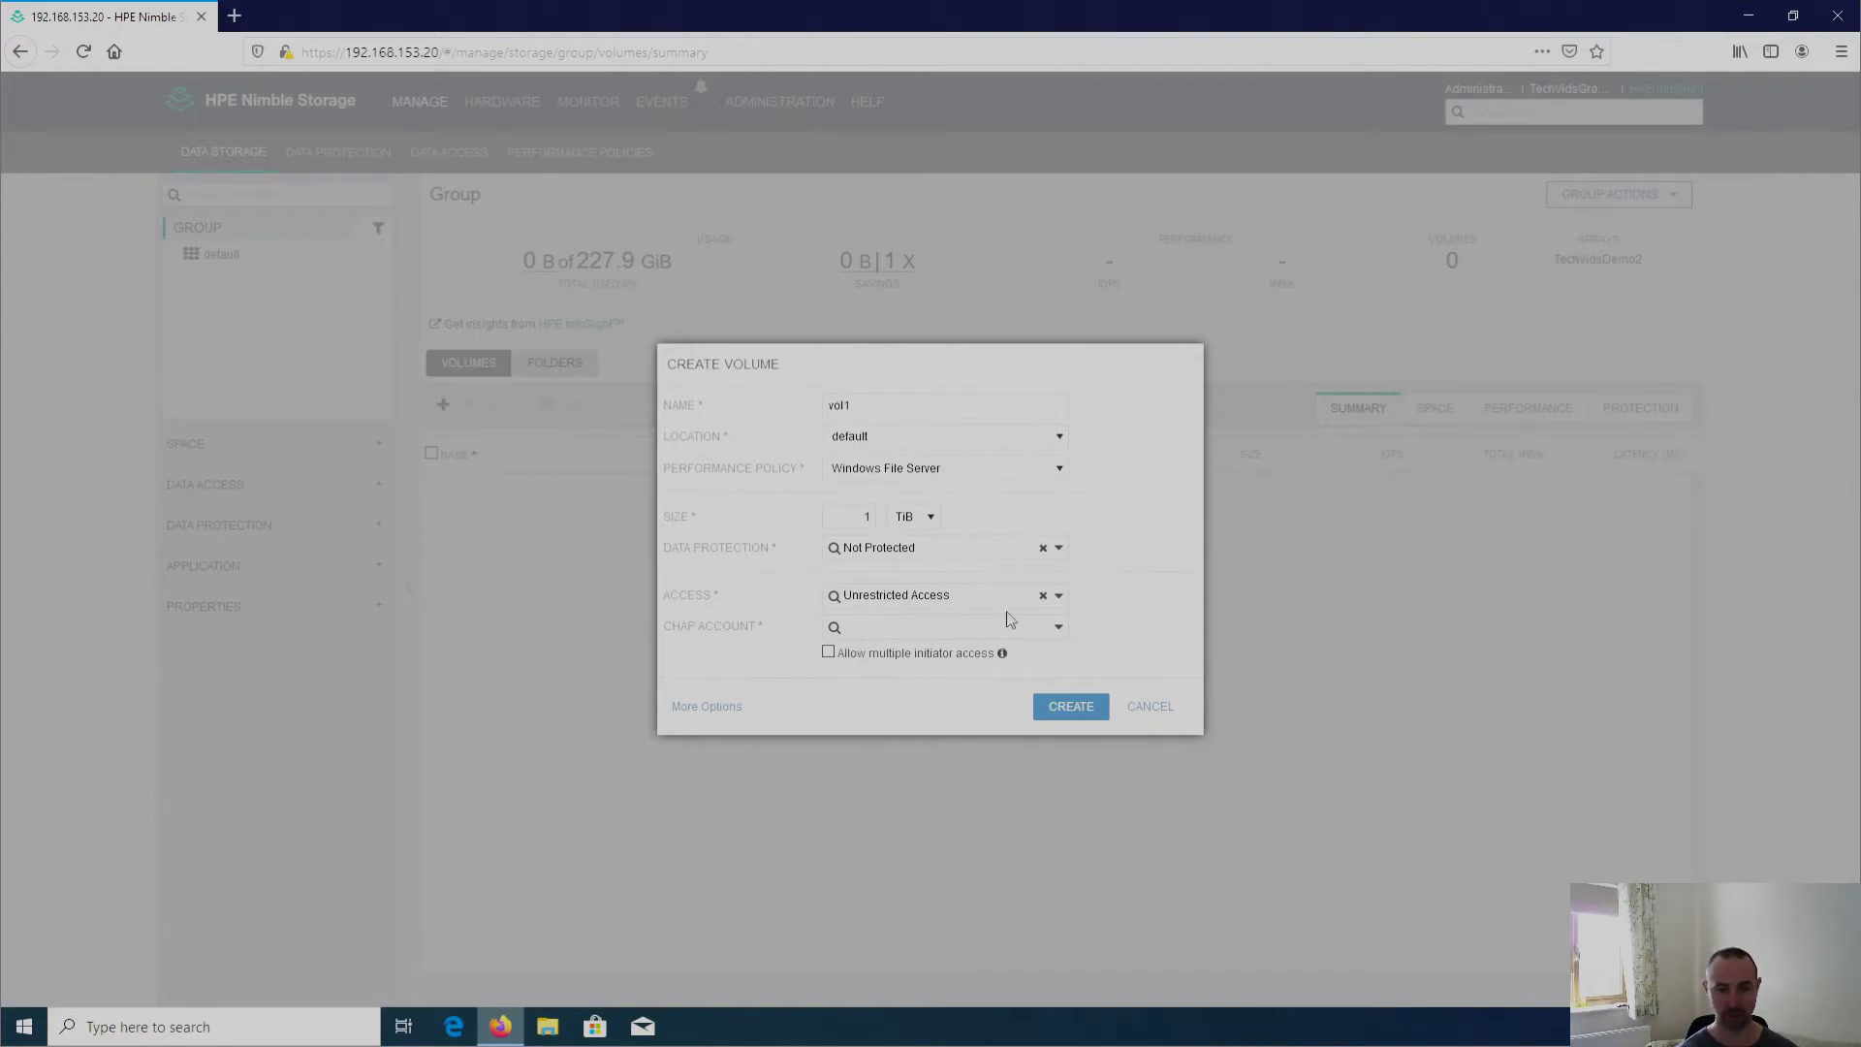
Step: Choose Unrestricted Access as the CHAP account, leaving multiple initiator access unchecked
{"action": "left_click", "coordinate": [1059, 630]}
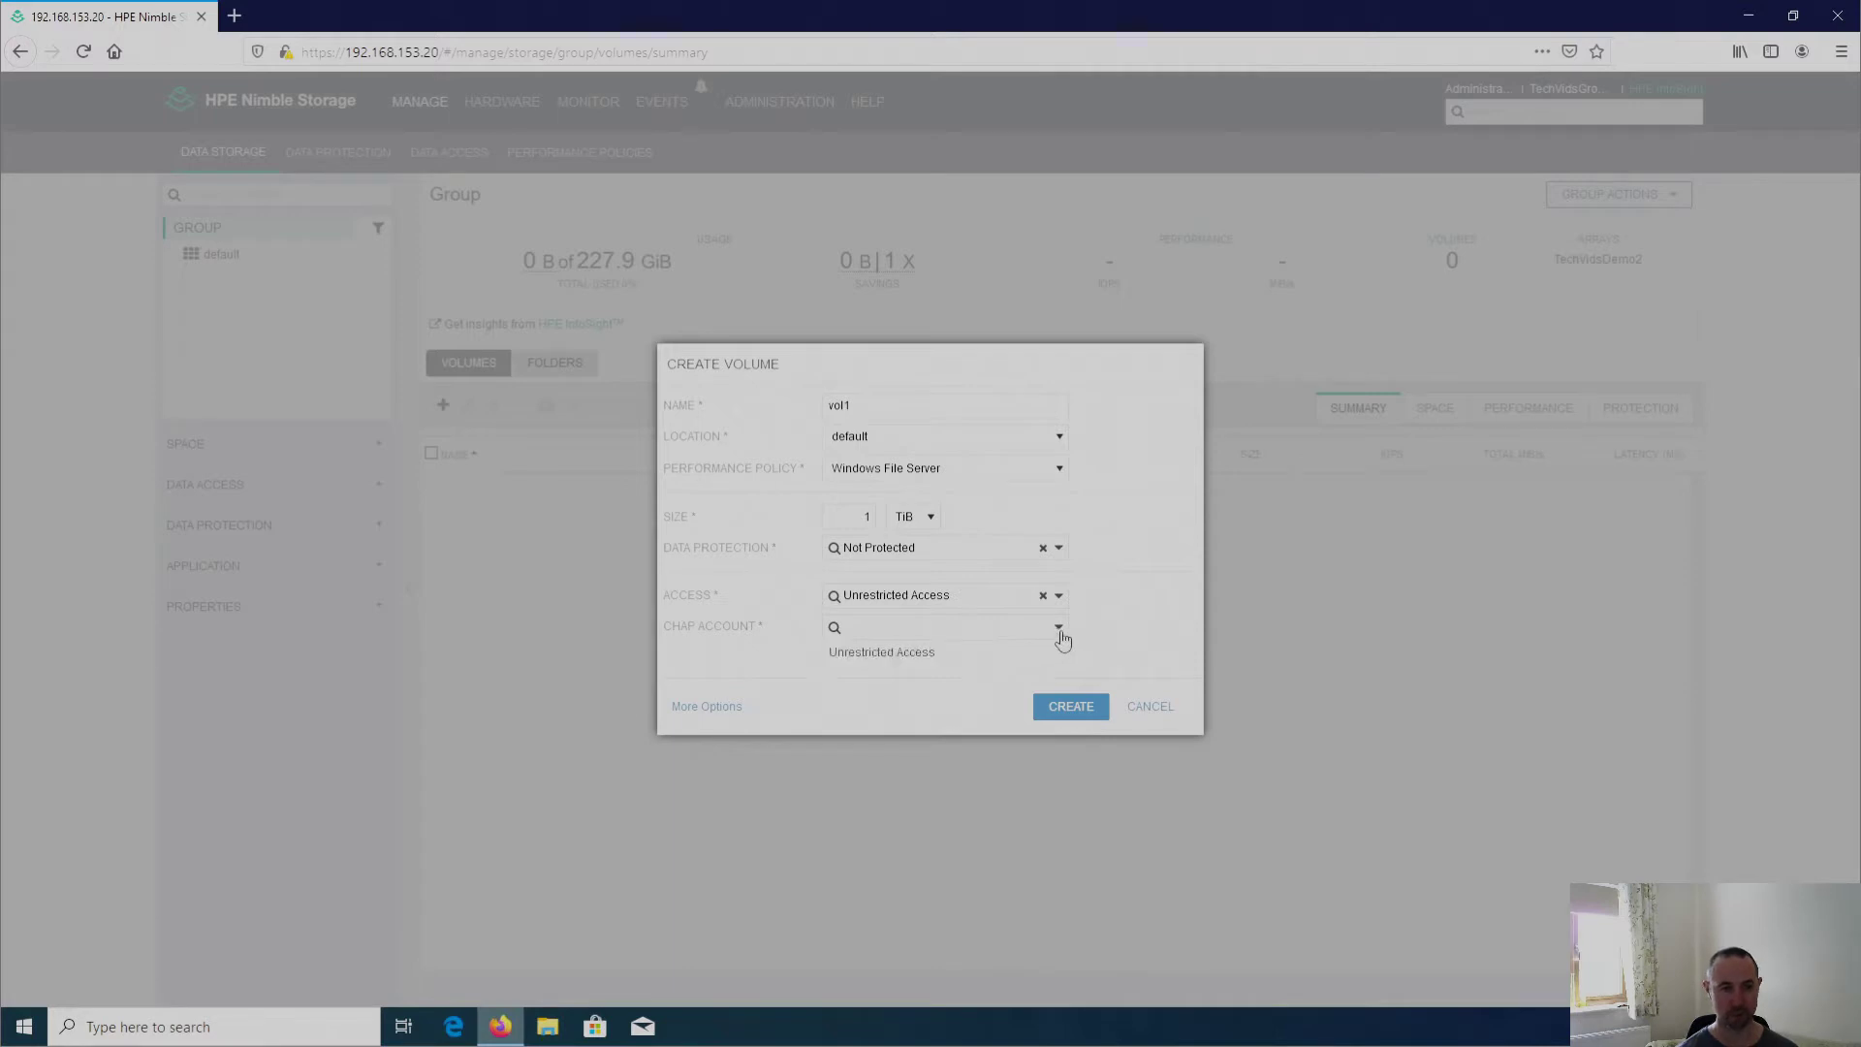
{"action": "left_click", "coordinate": [918, 656]}
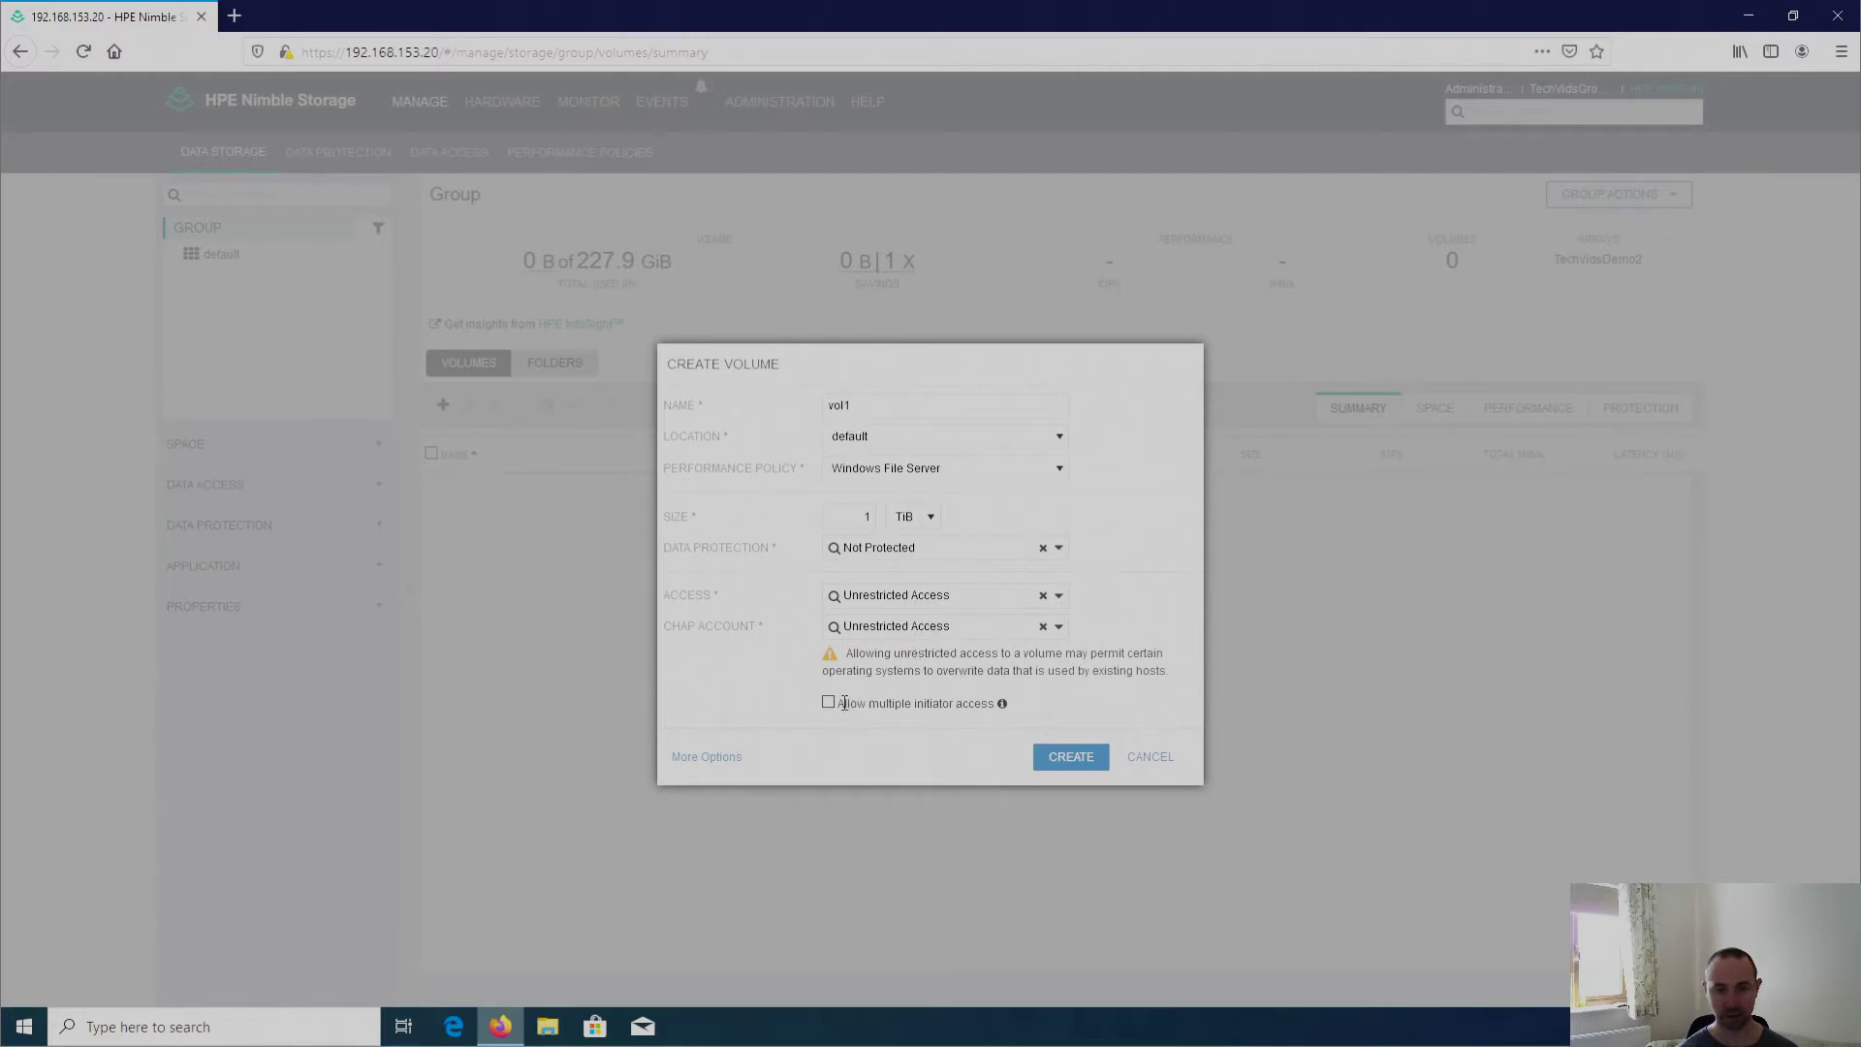
{"action": "left_click_drag", "start_coordinate": [844, 703], "coordinate": [984, 706]}
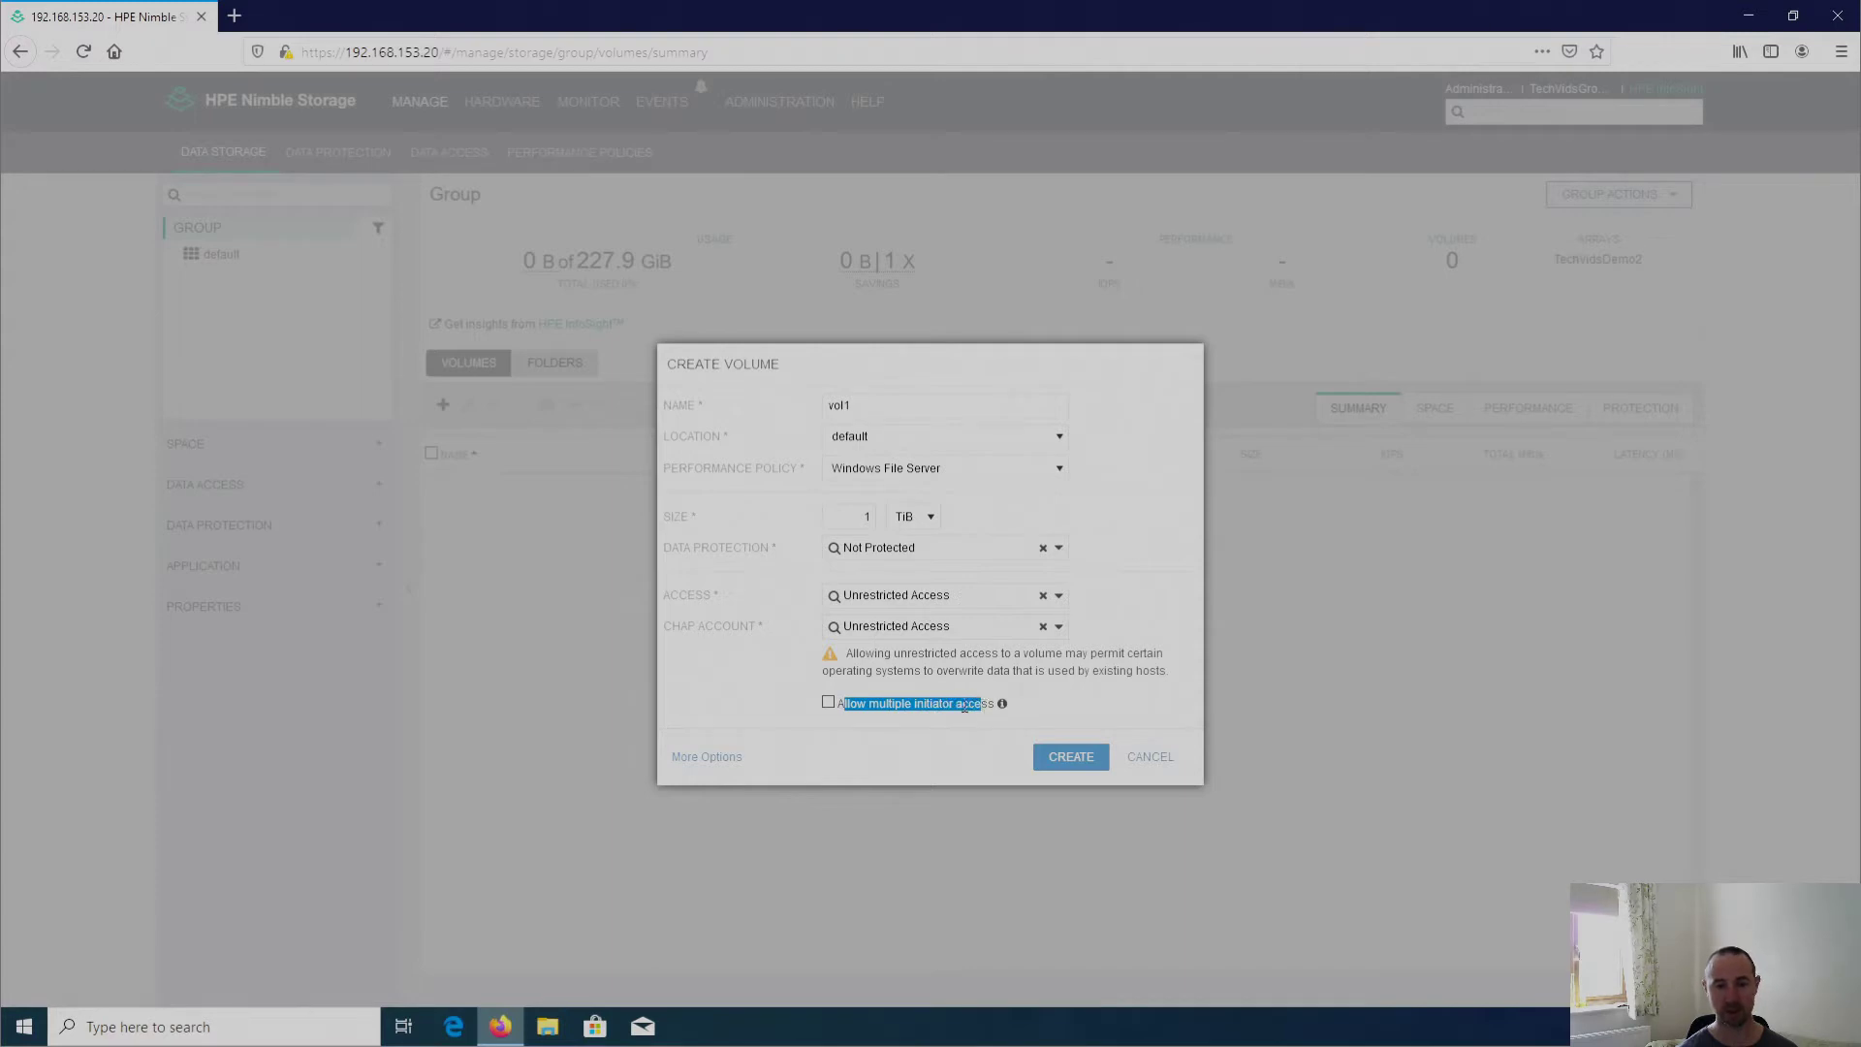
{"action": "left_click", "coordinate": [963, 706]}
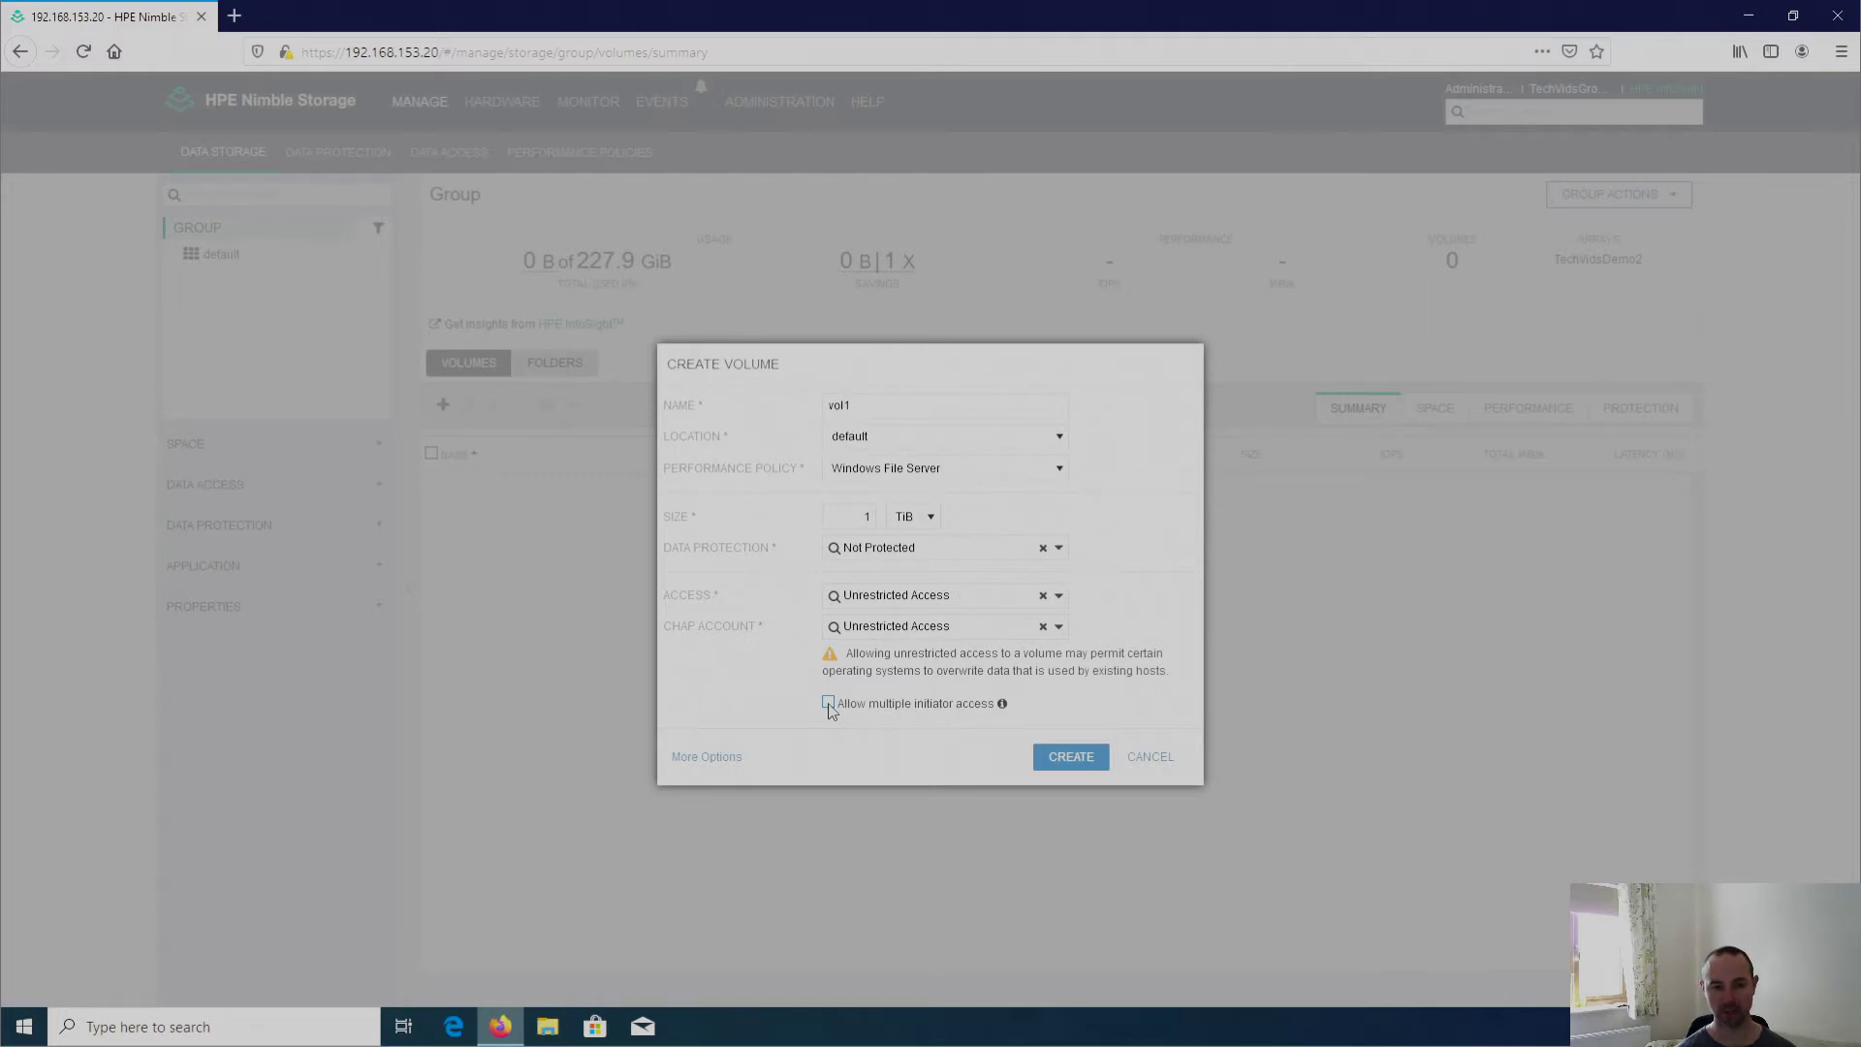
Step: Create vol1, then check the Space, Performance and Protection tabs before returning to Summary
{"action": "left_click", "coordinate": [1072, 758]}
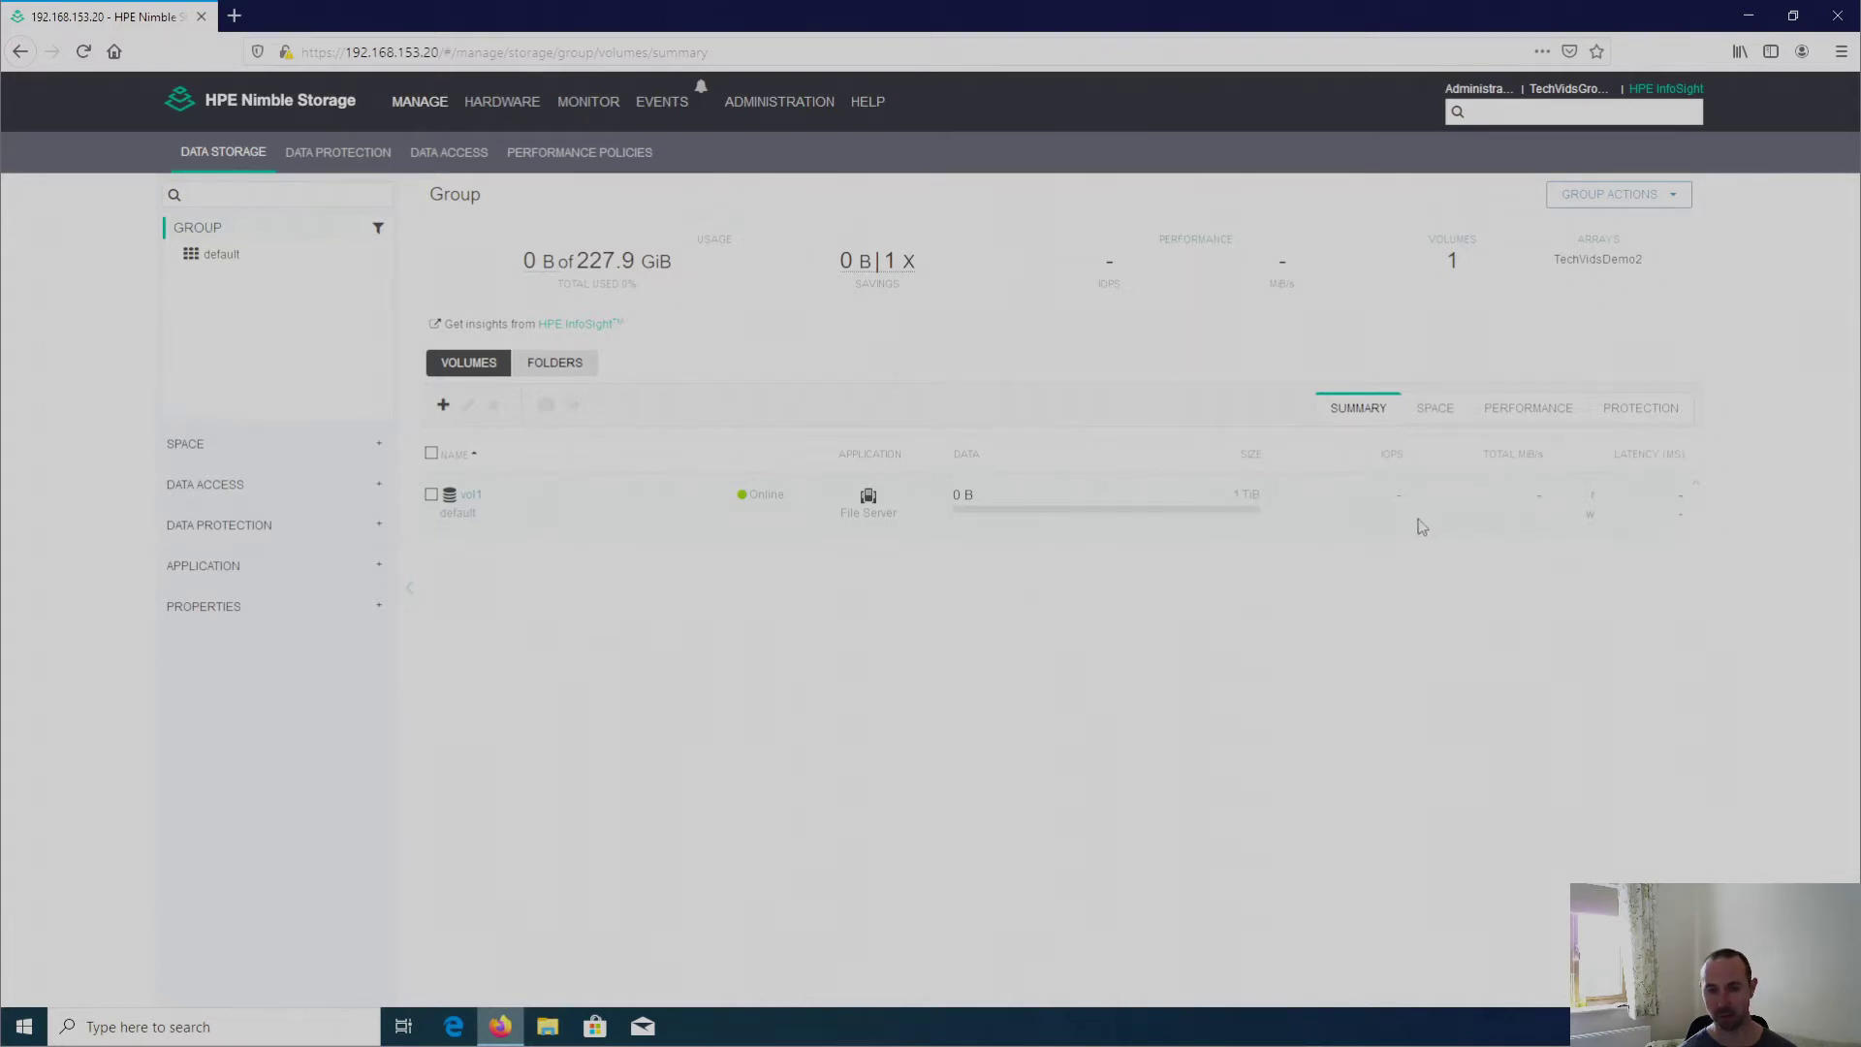
{"action": "left_click", "coordinate": [1435, 412]}
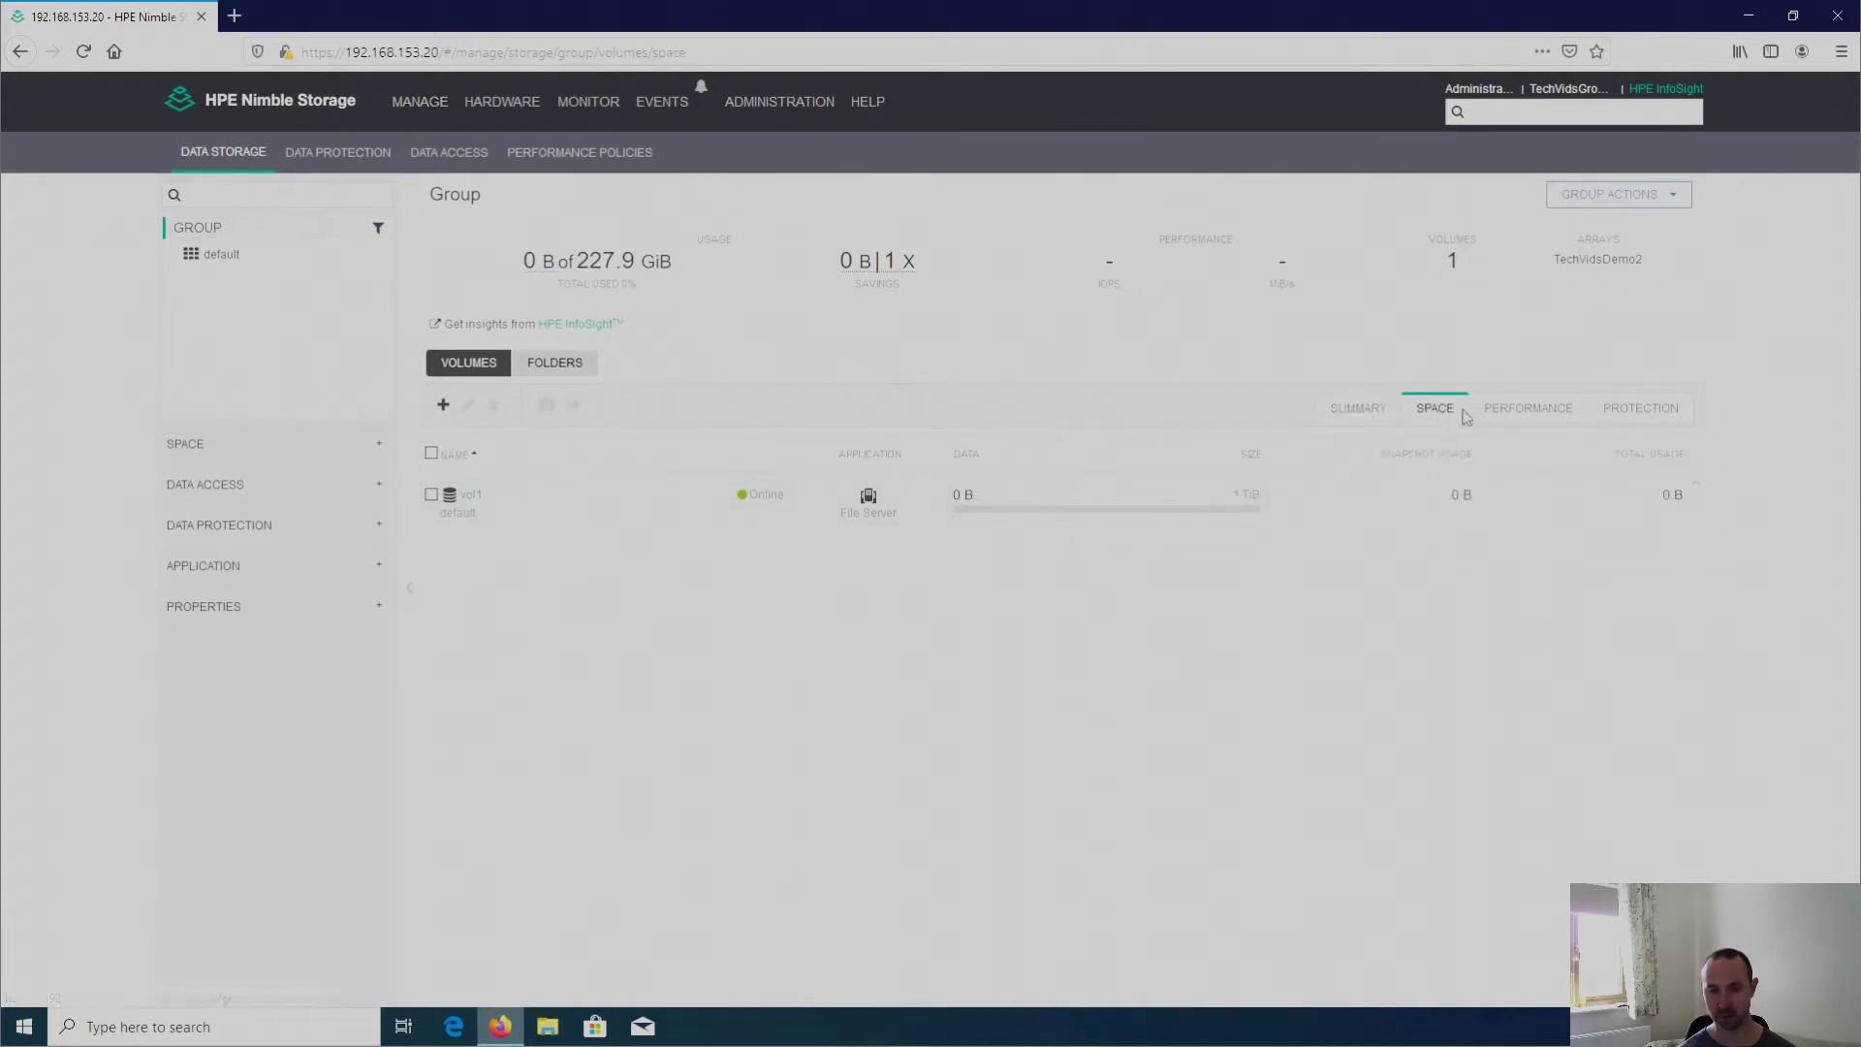
{"action": "left_click", "coordinate": [1558, 414]}
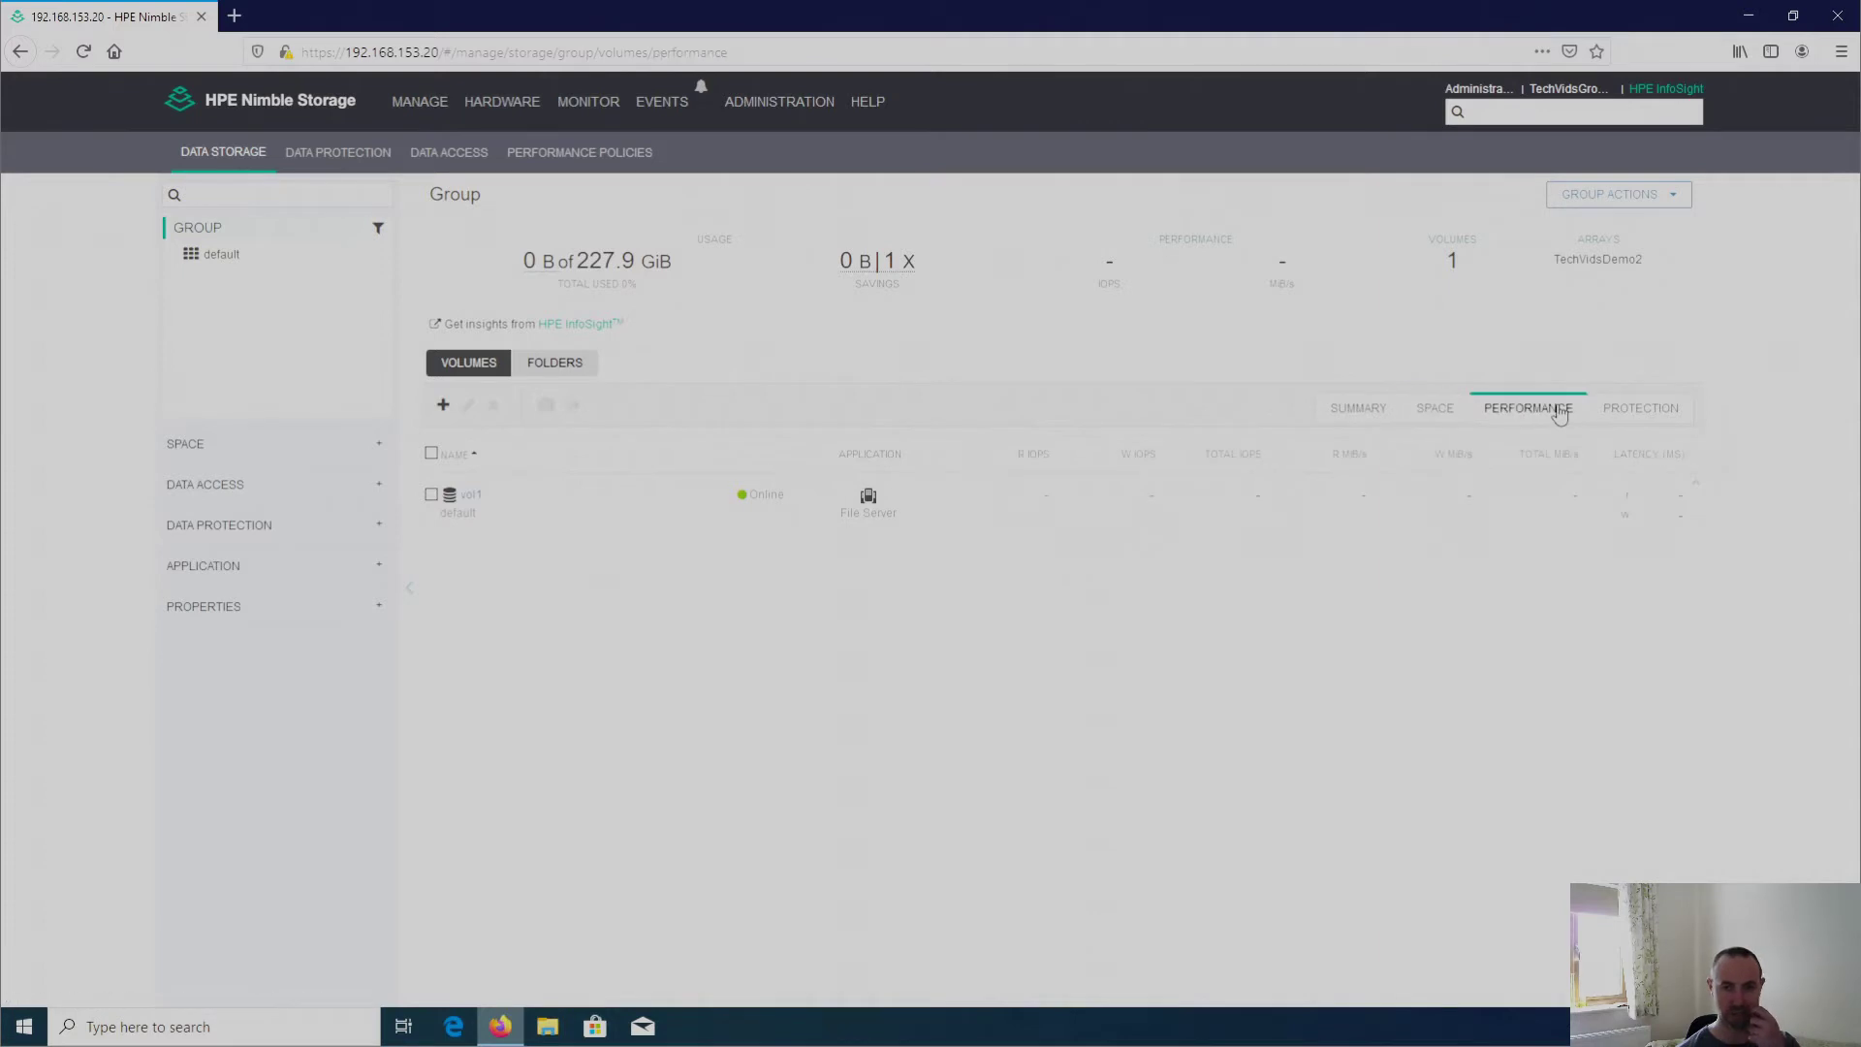
{"action": "left_click", "coordinate": [1613, 412]}
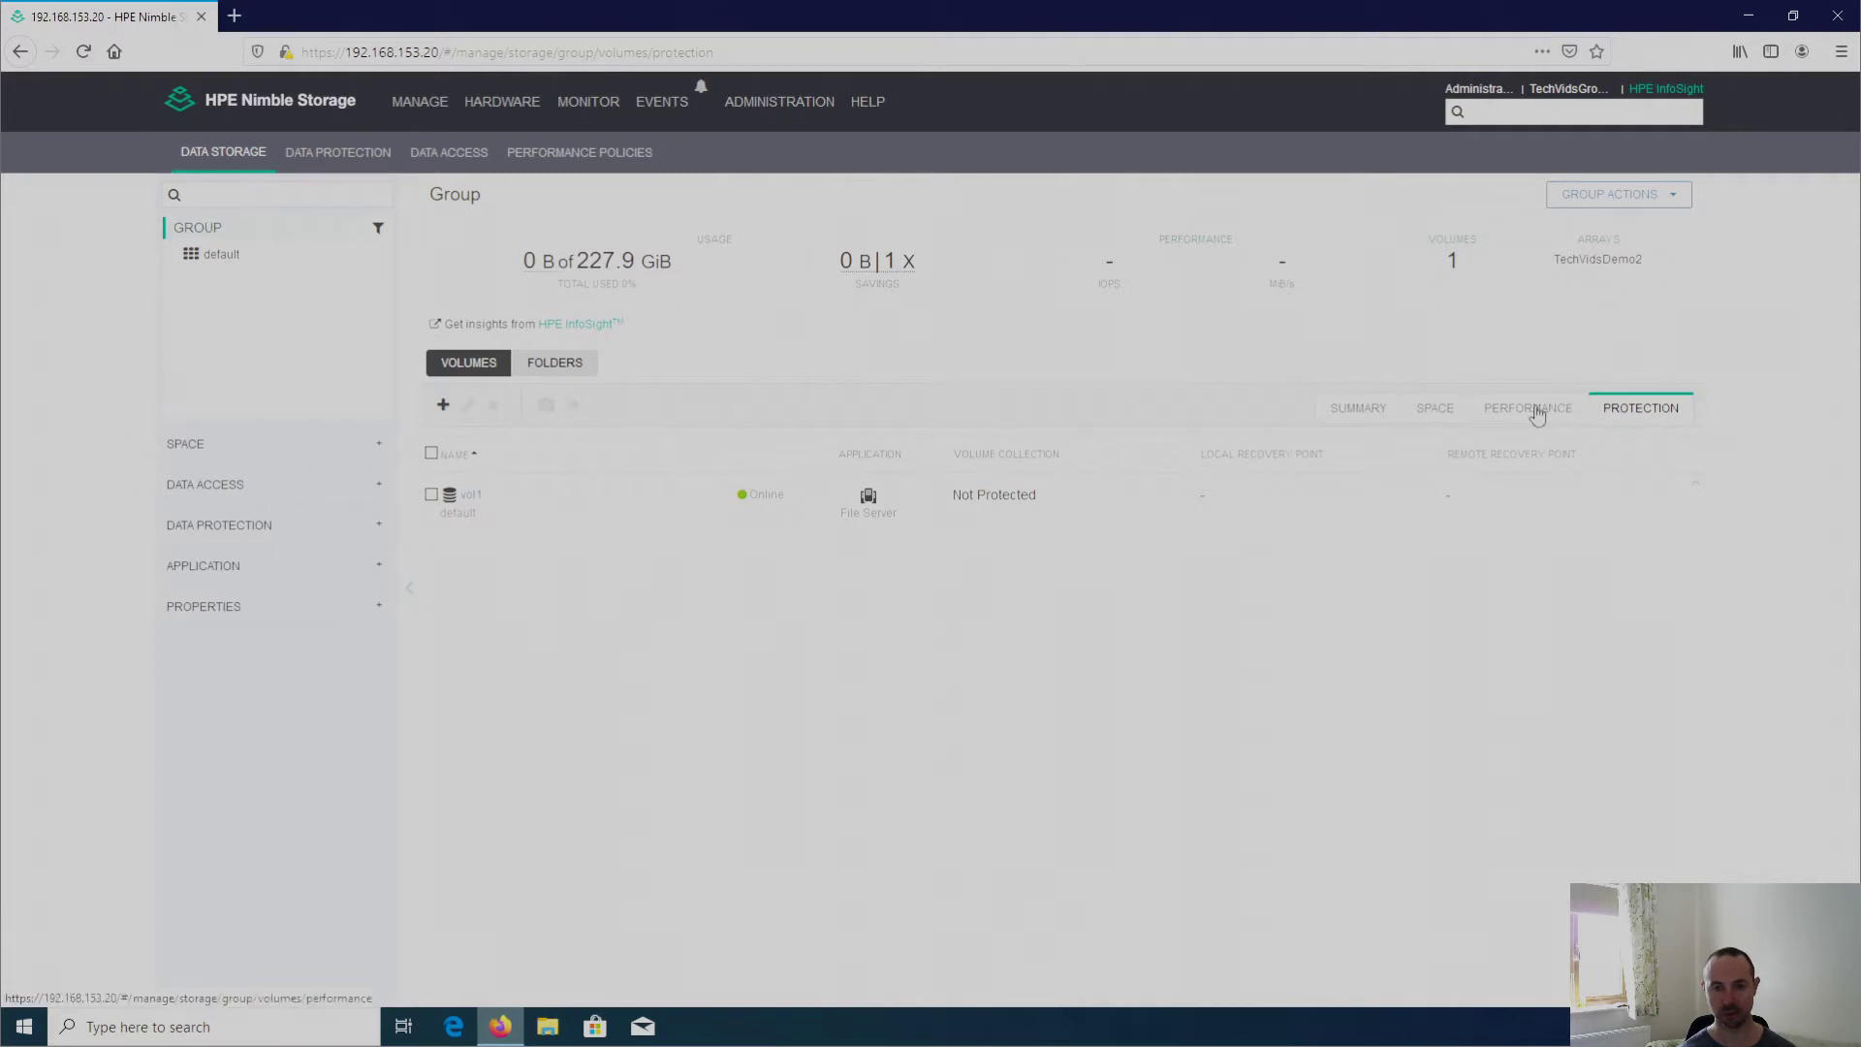
{"action": "left_click", "coordinate": [1537, 414]}
{"action": "left_click", "coordinate": [1438, 414]}
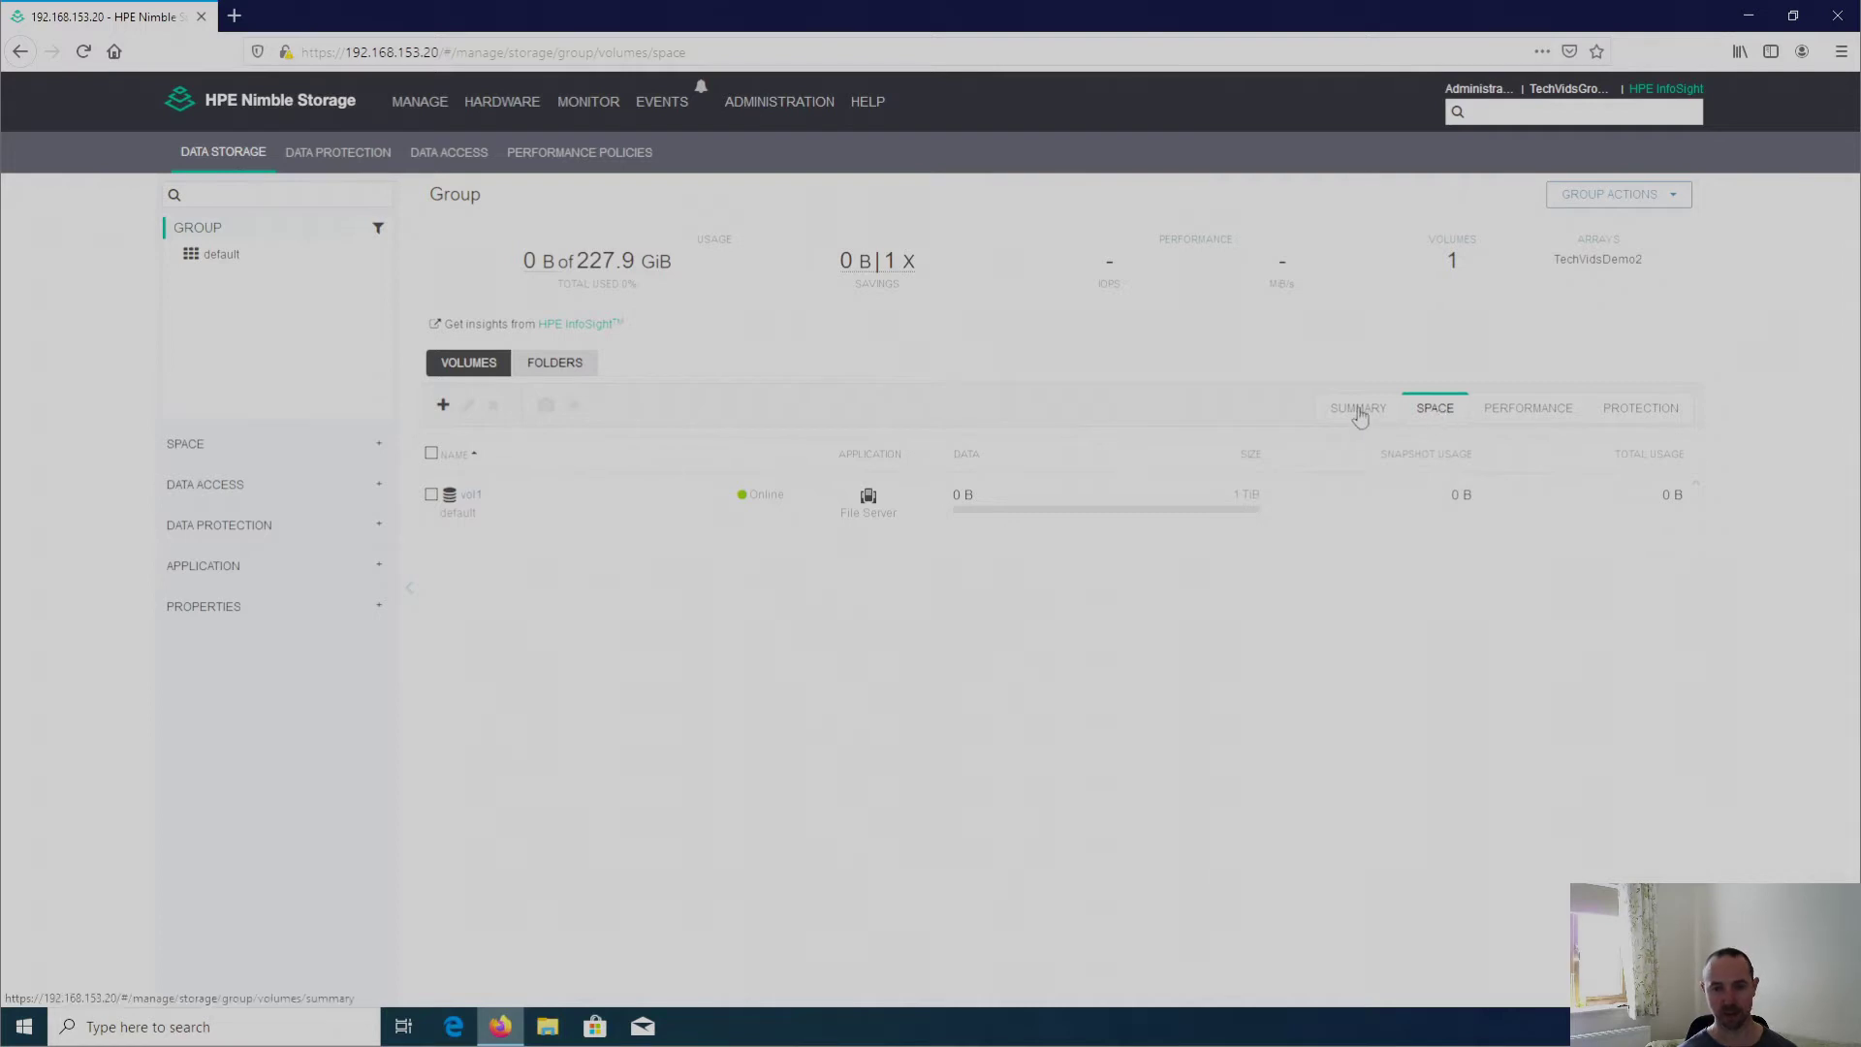
{"action": "left_click", "coordinate": [1359, 412]}
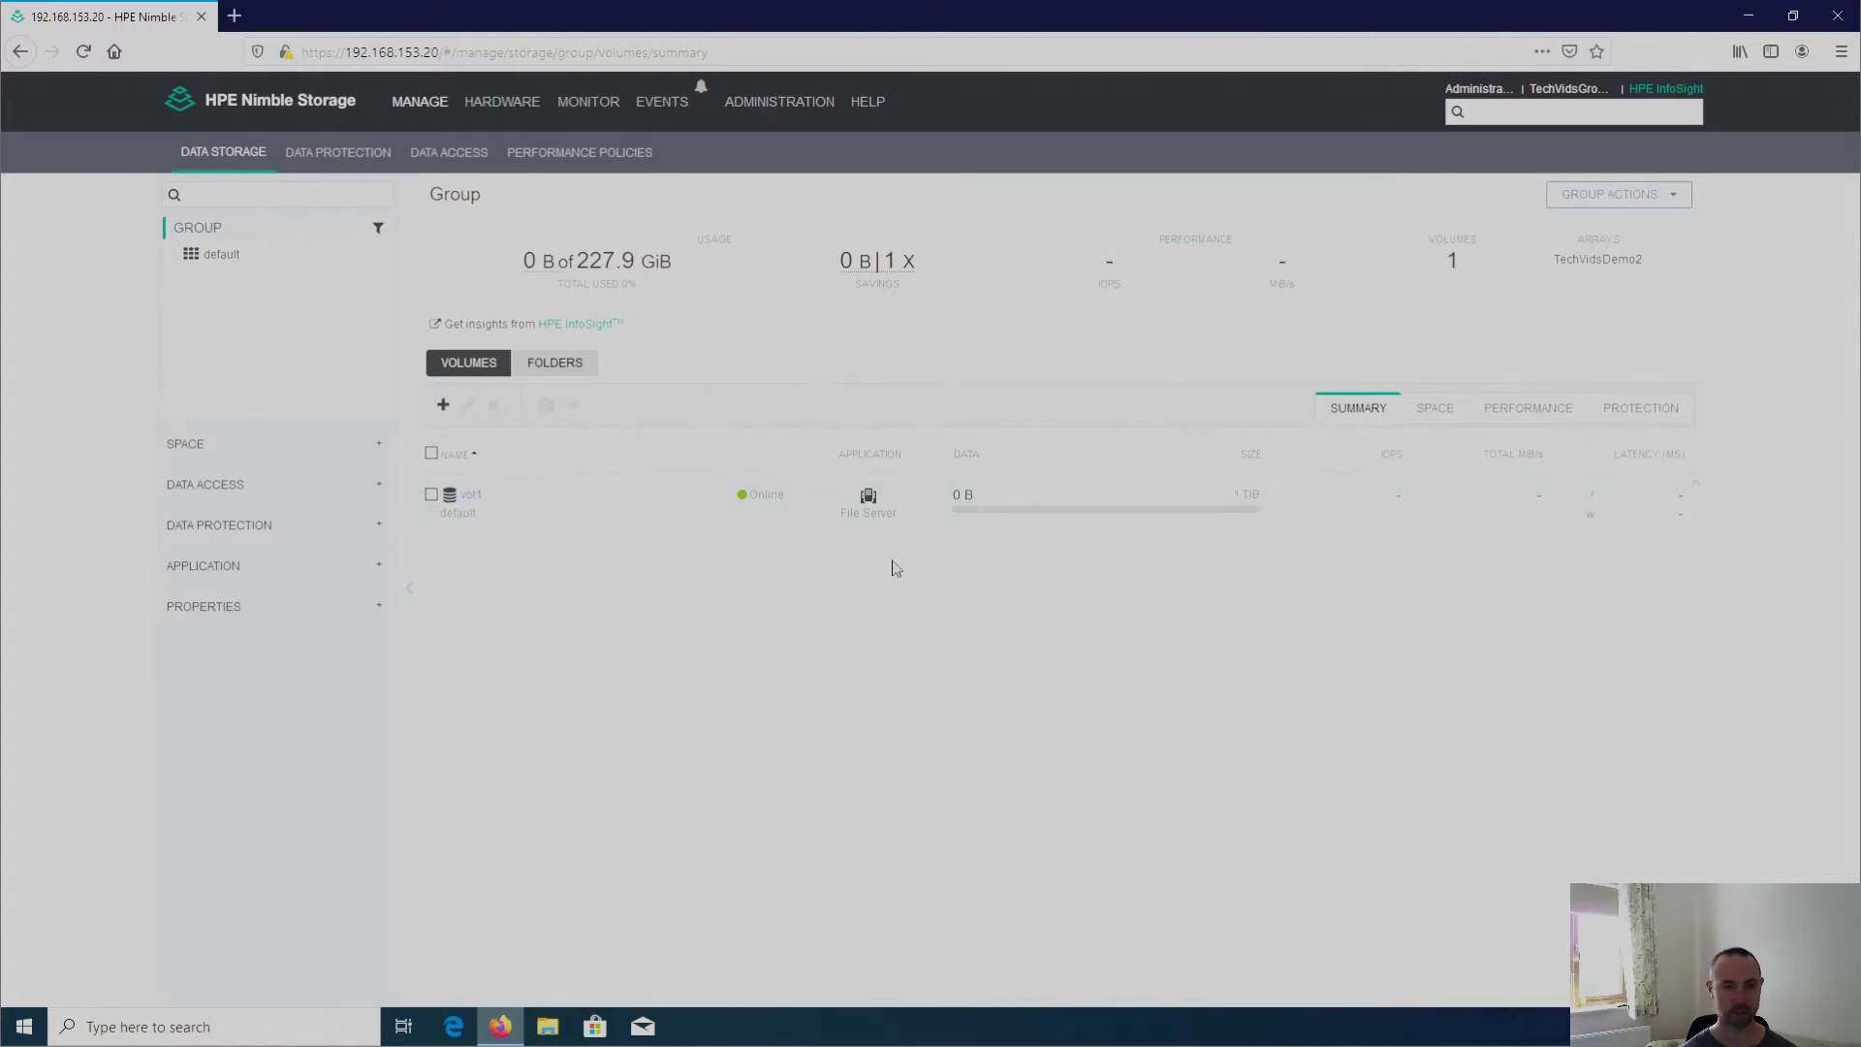
Step: Start another volume in the full setup (More Options) and name it vol2
{"action": "left_click", "coordinate": [443, 405]}
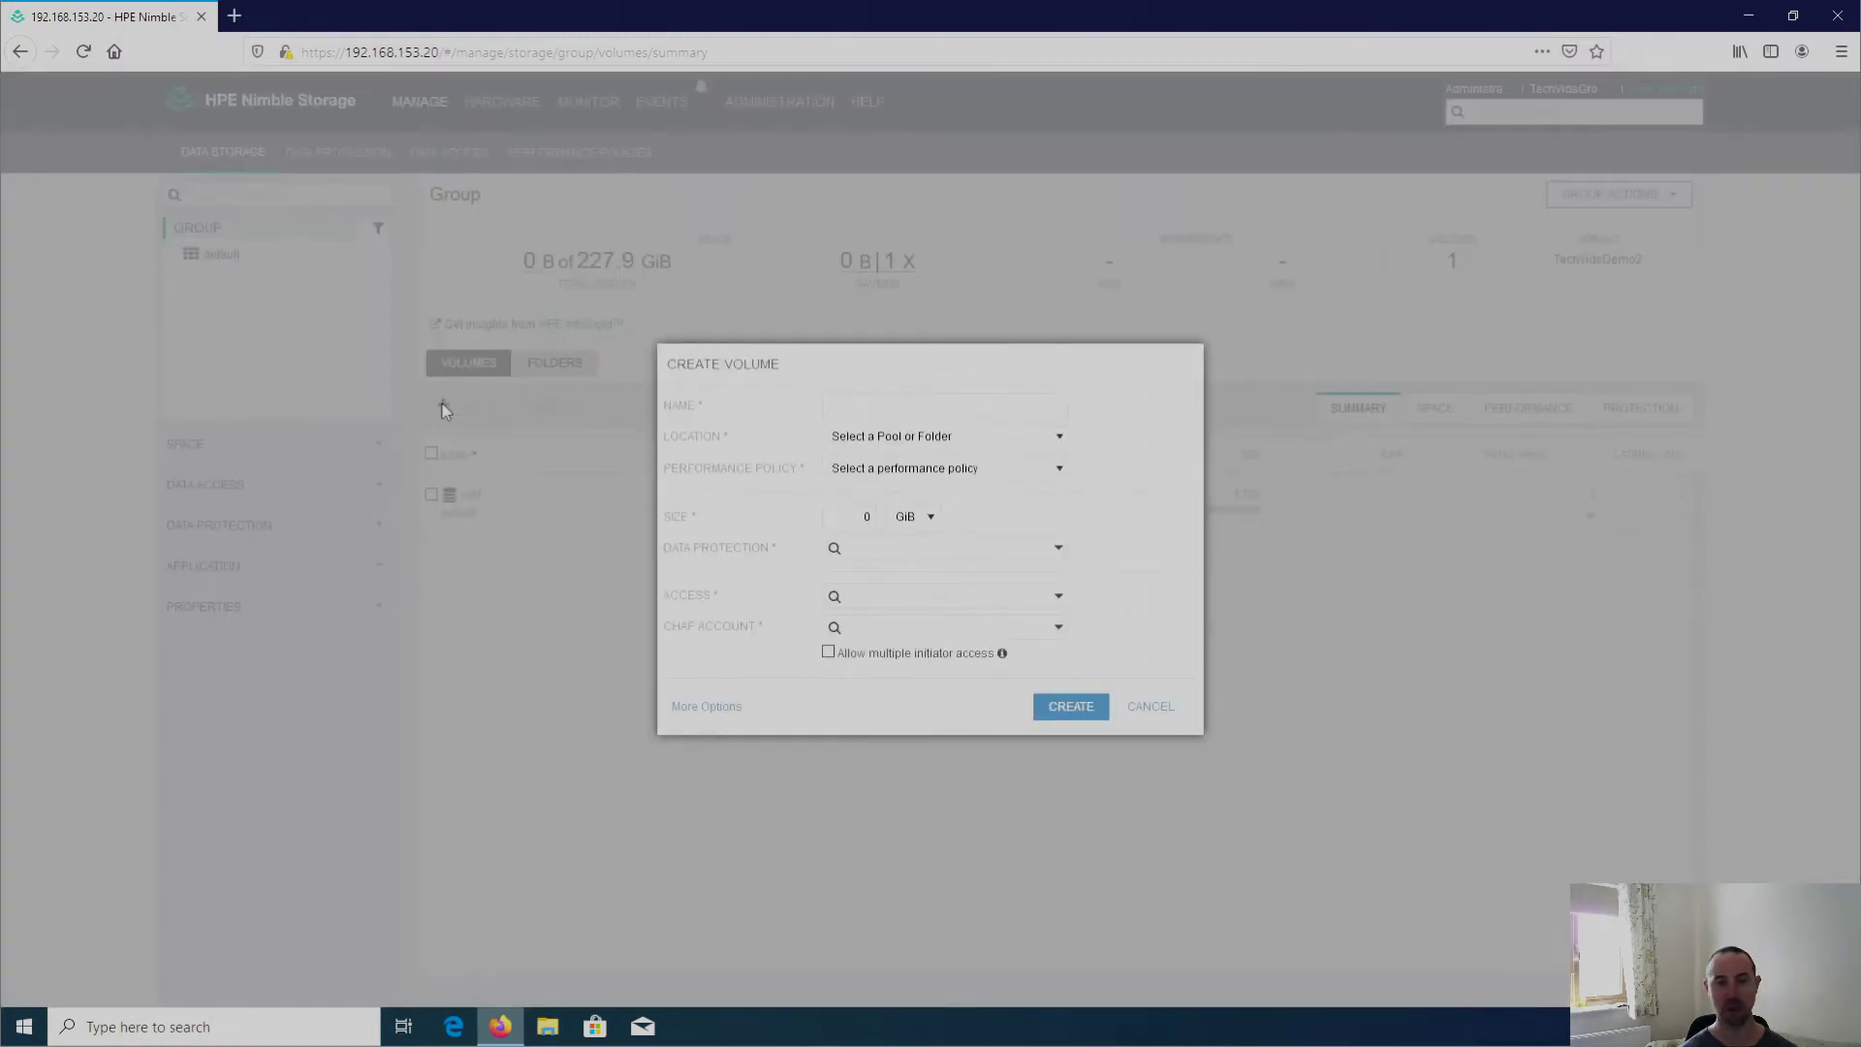
{"action": "left_click", "coordinate": [707, 708]}
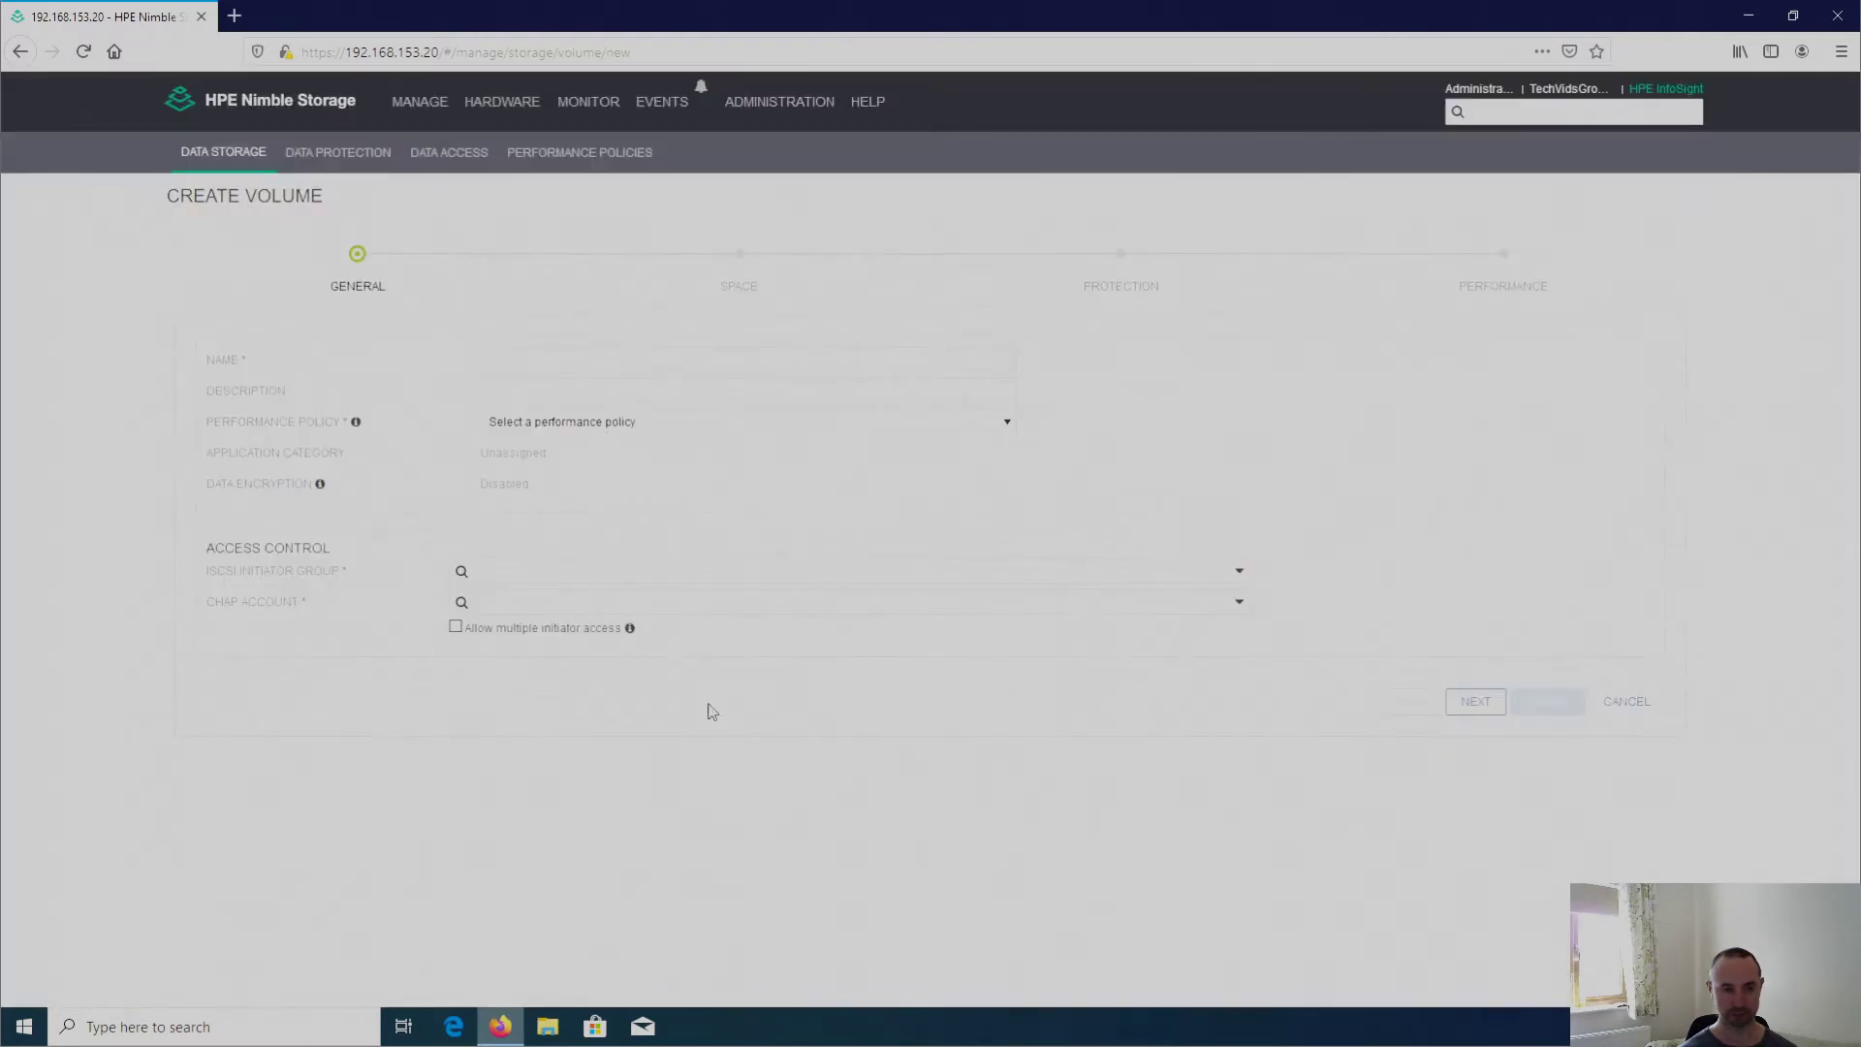
{"action": "left_click", "coordinate": [546, 358]}
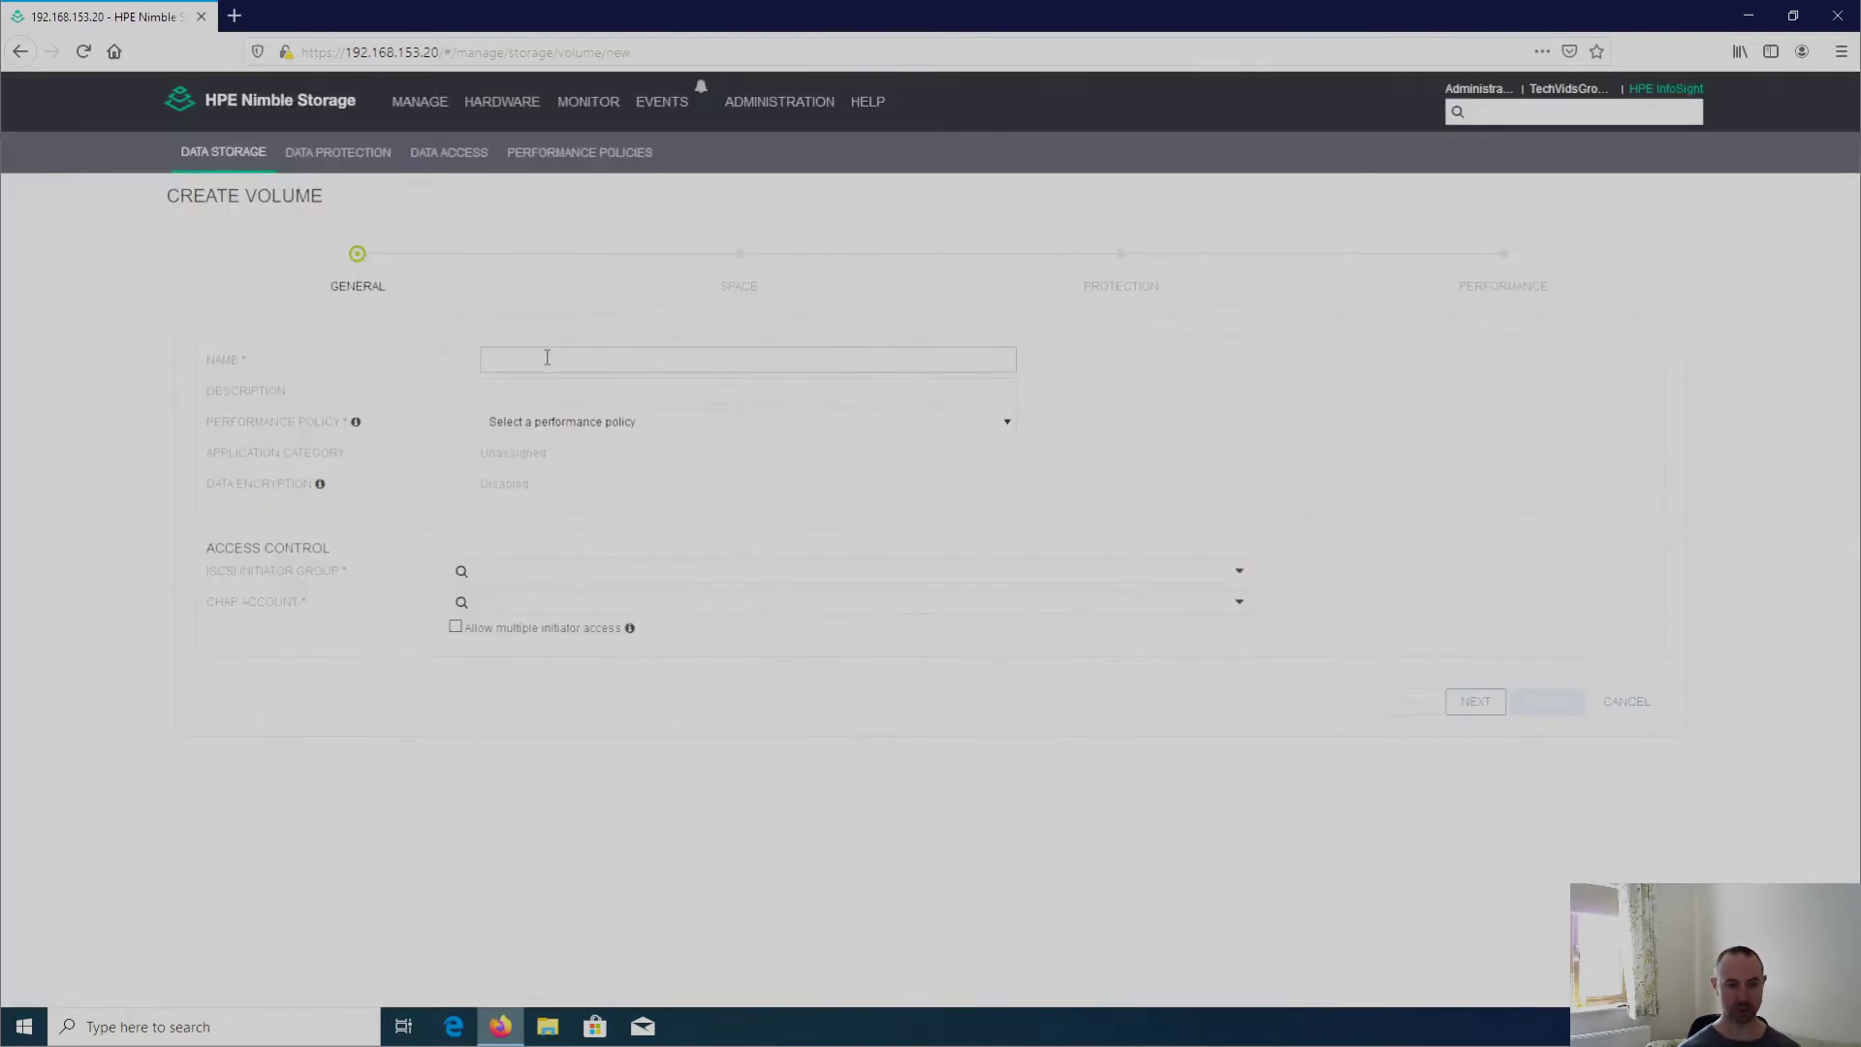
{"action": "type", "text": "v"}
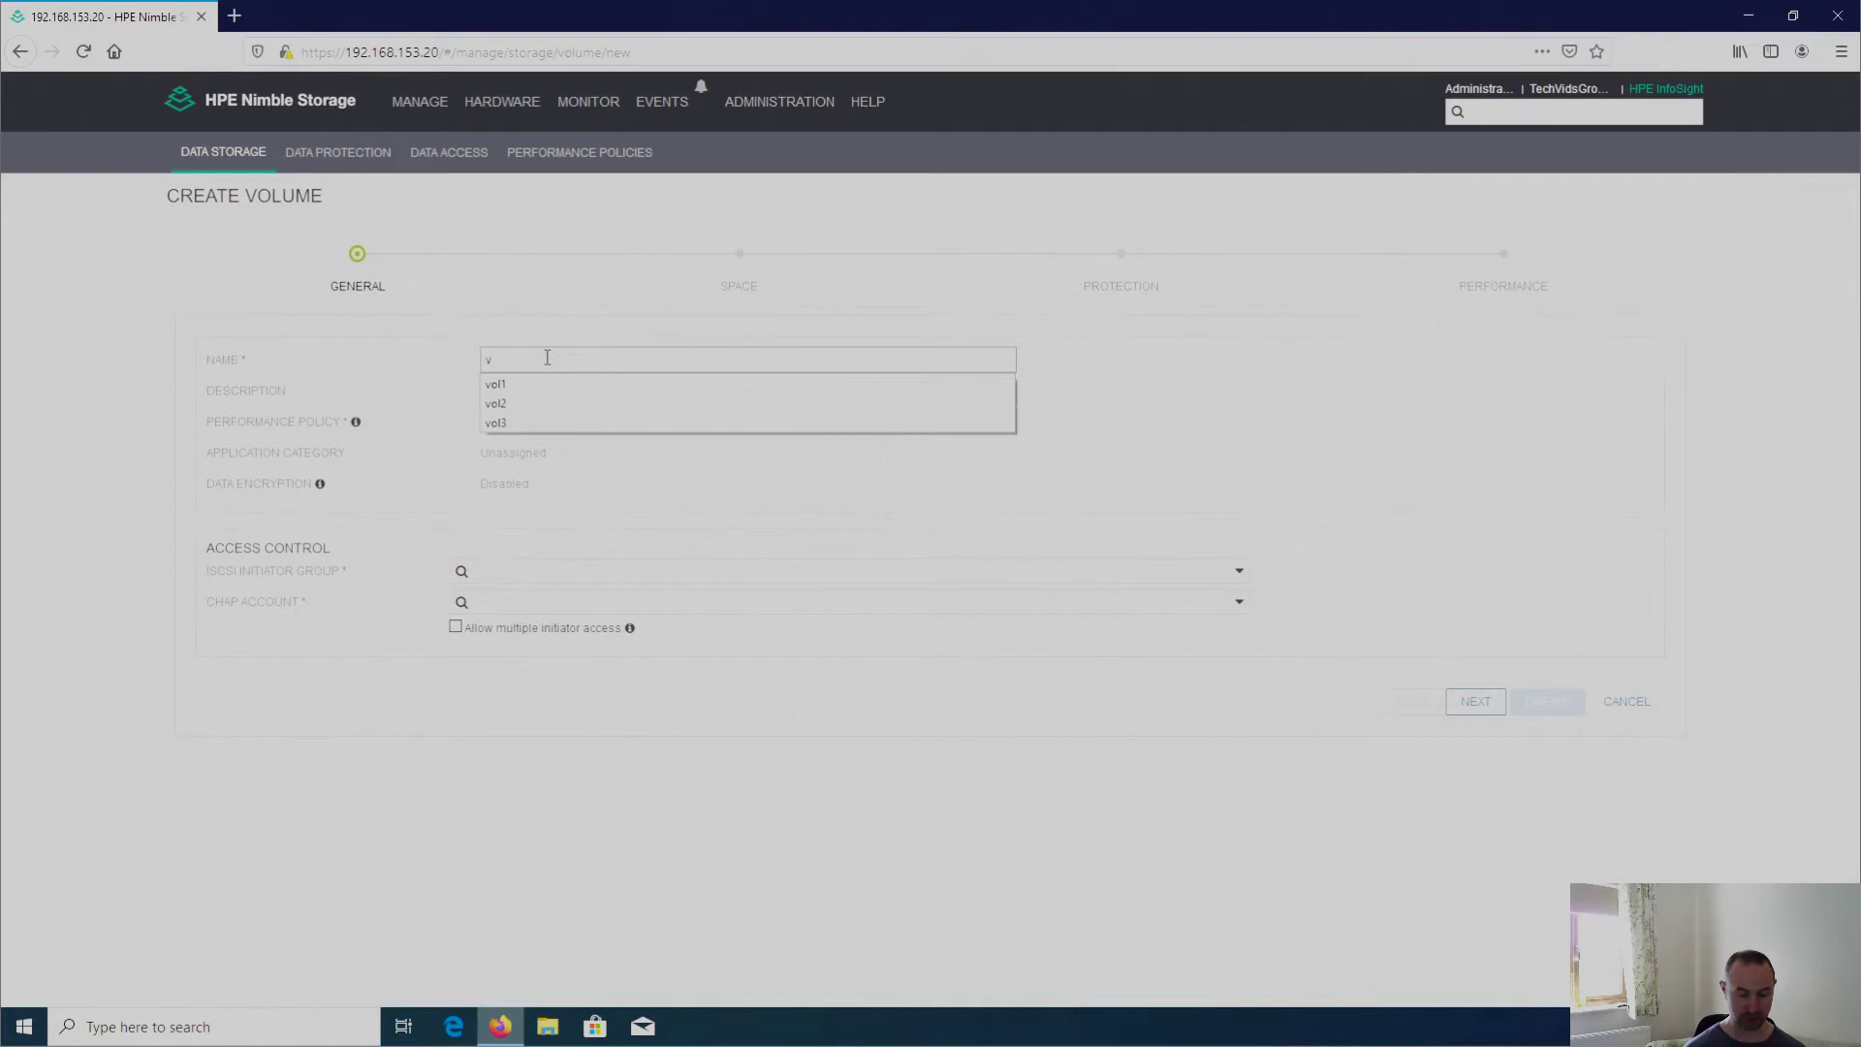
{"action": "type", "text": "ol2"}
{"action": "key", "text": "Down"}
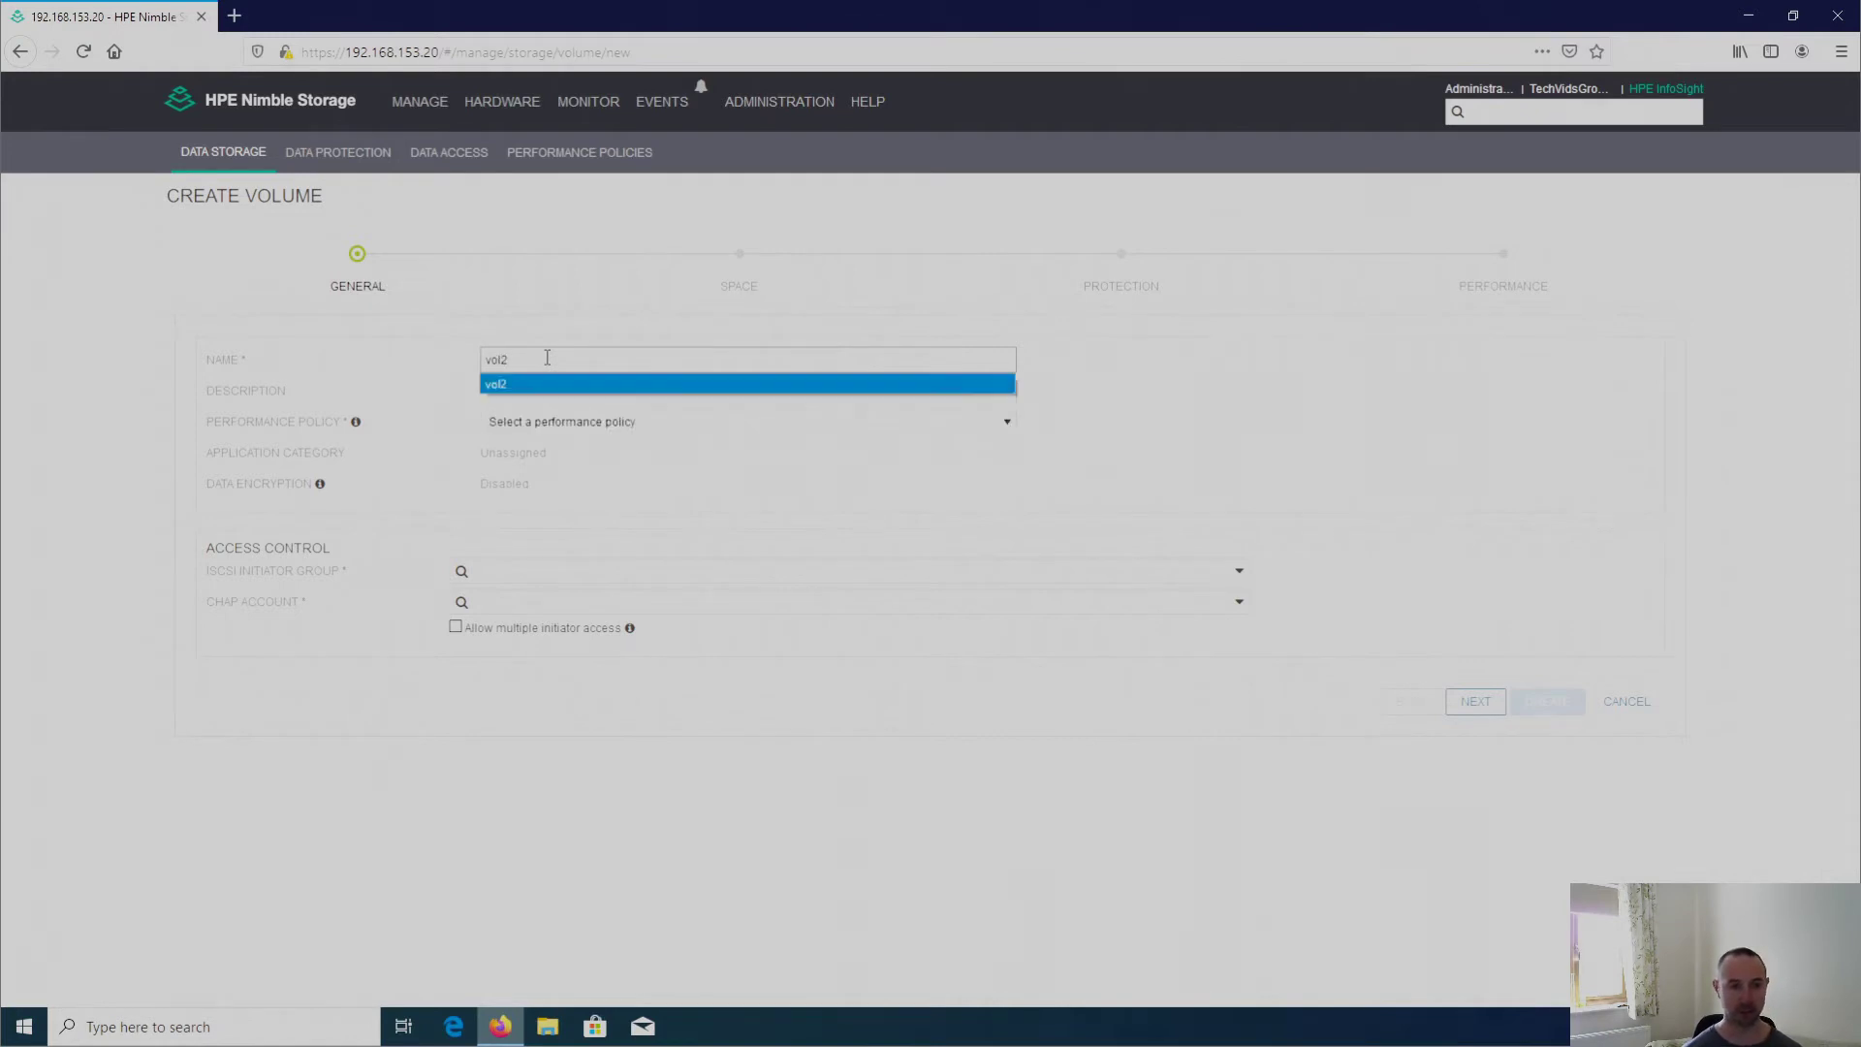
{"action": "key", "text": "Return"}
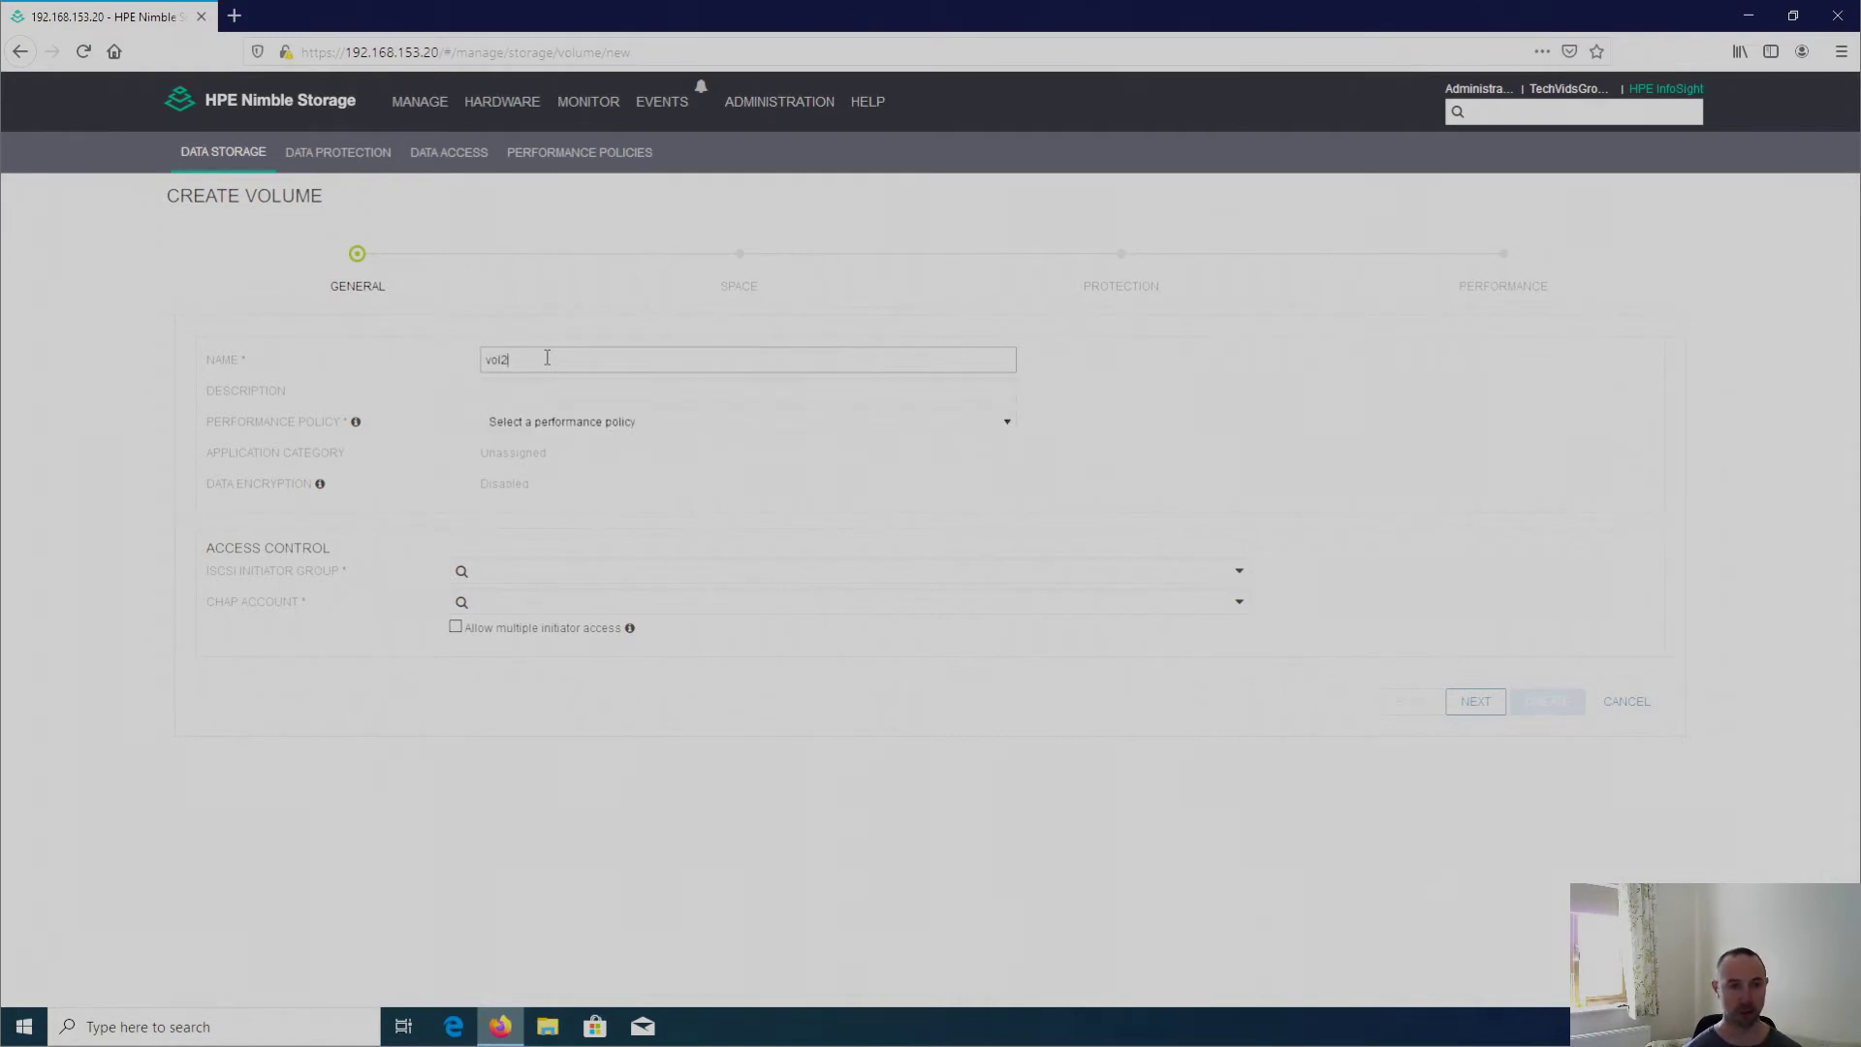
{"action": "left_click", "coordinate": [663, 391]}
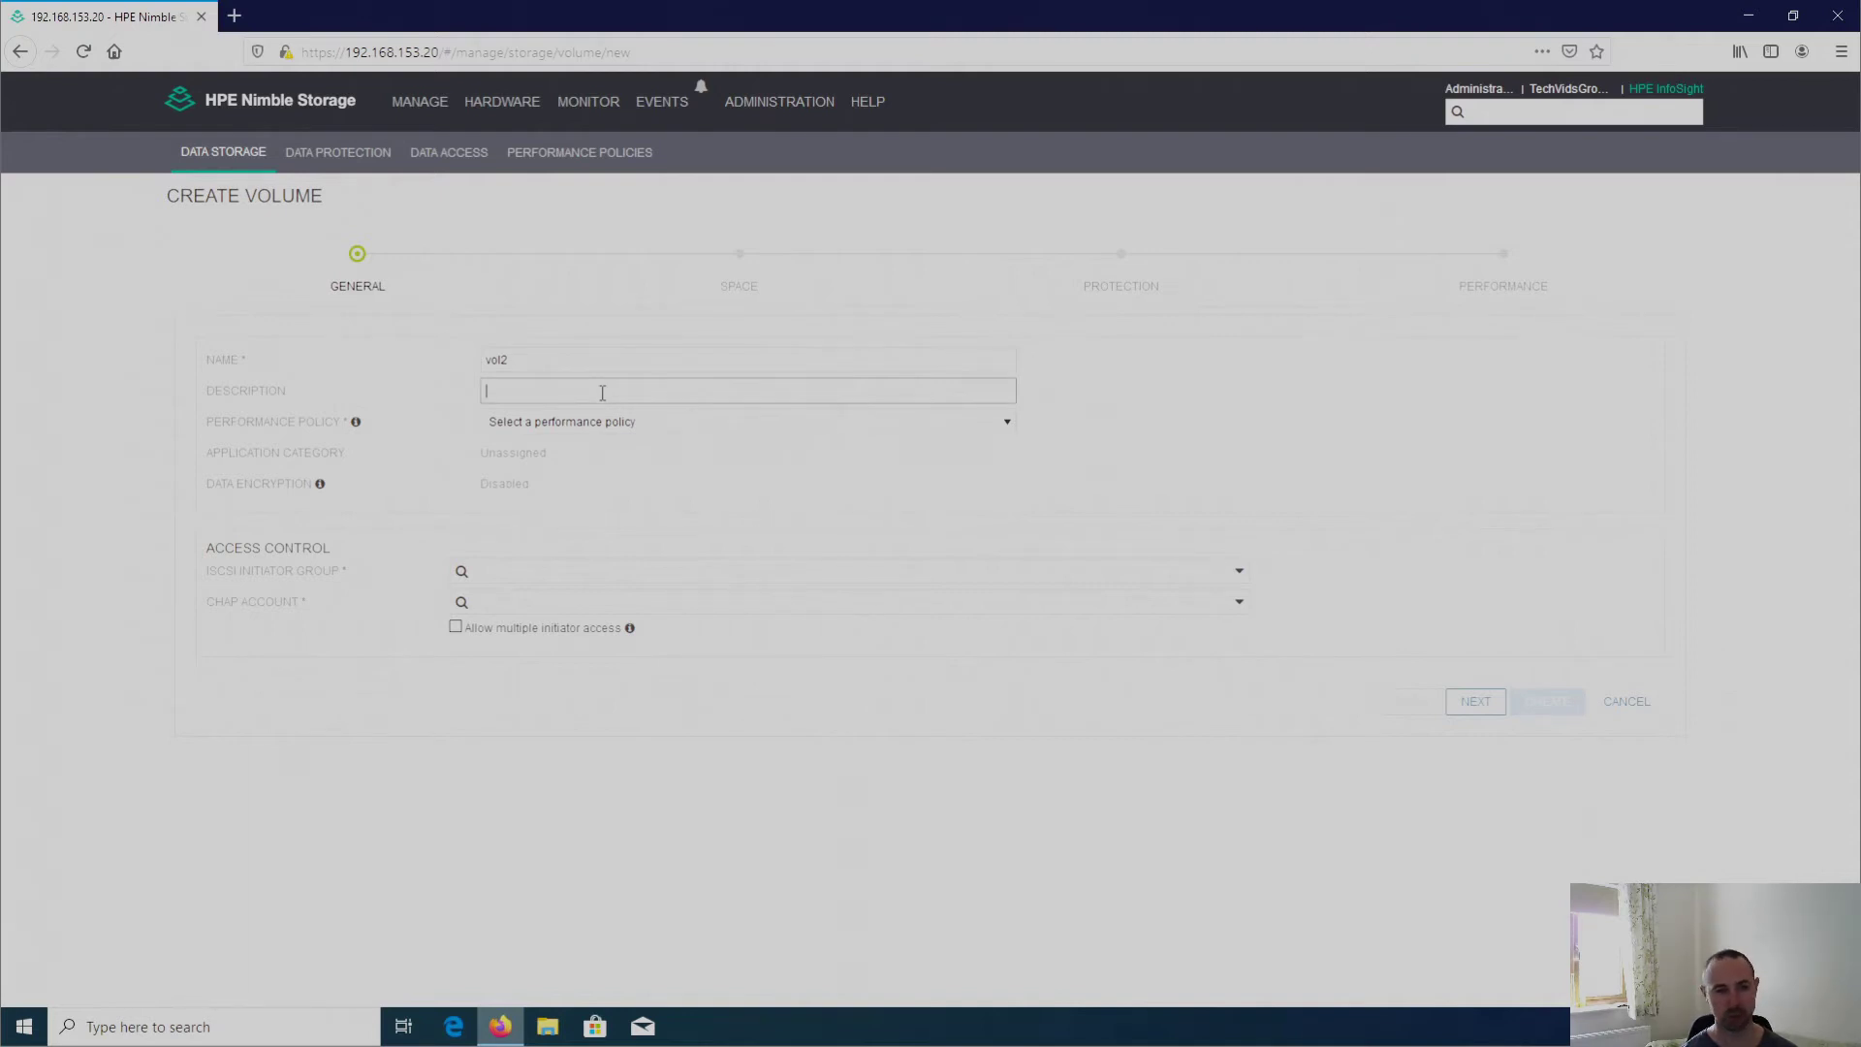
Step: Apply the Windows File Server performance policy to vol2
{"action": "left_click", "coordinate": [657, 427]}
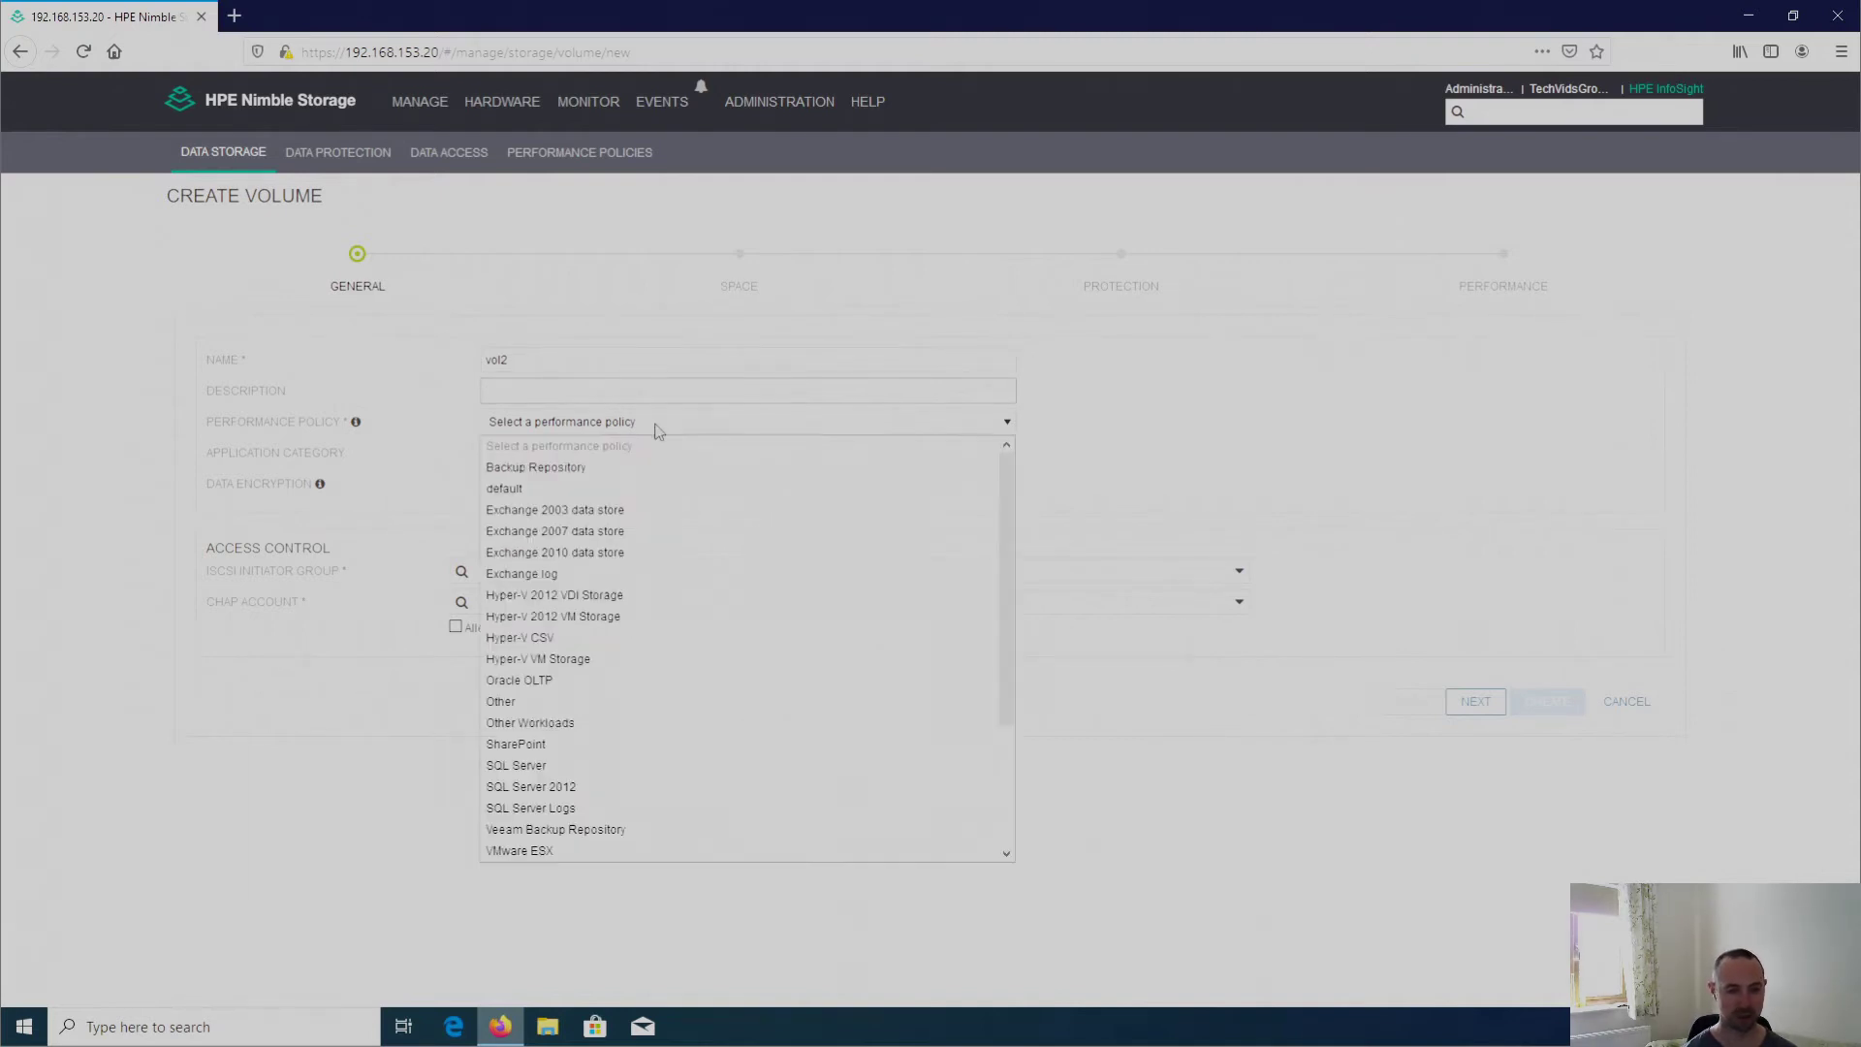
{"action": "scroll", "coordinate": [678, 511], "scroll_direction": "down", "scroll_amount": 3}
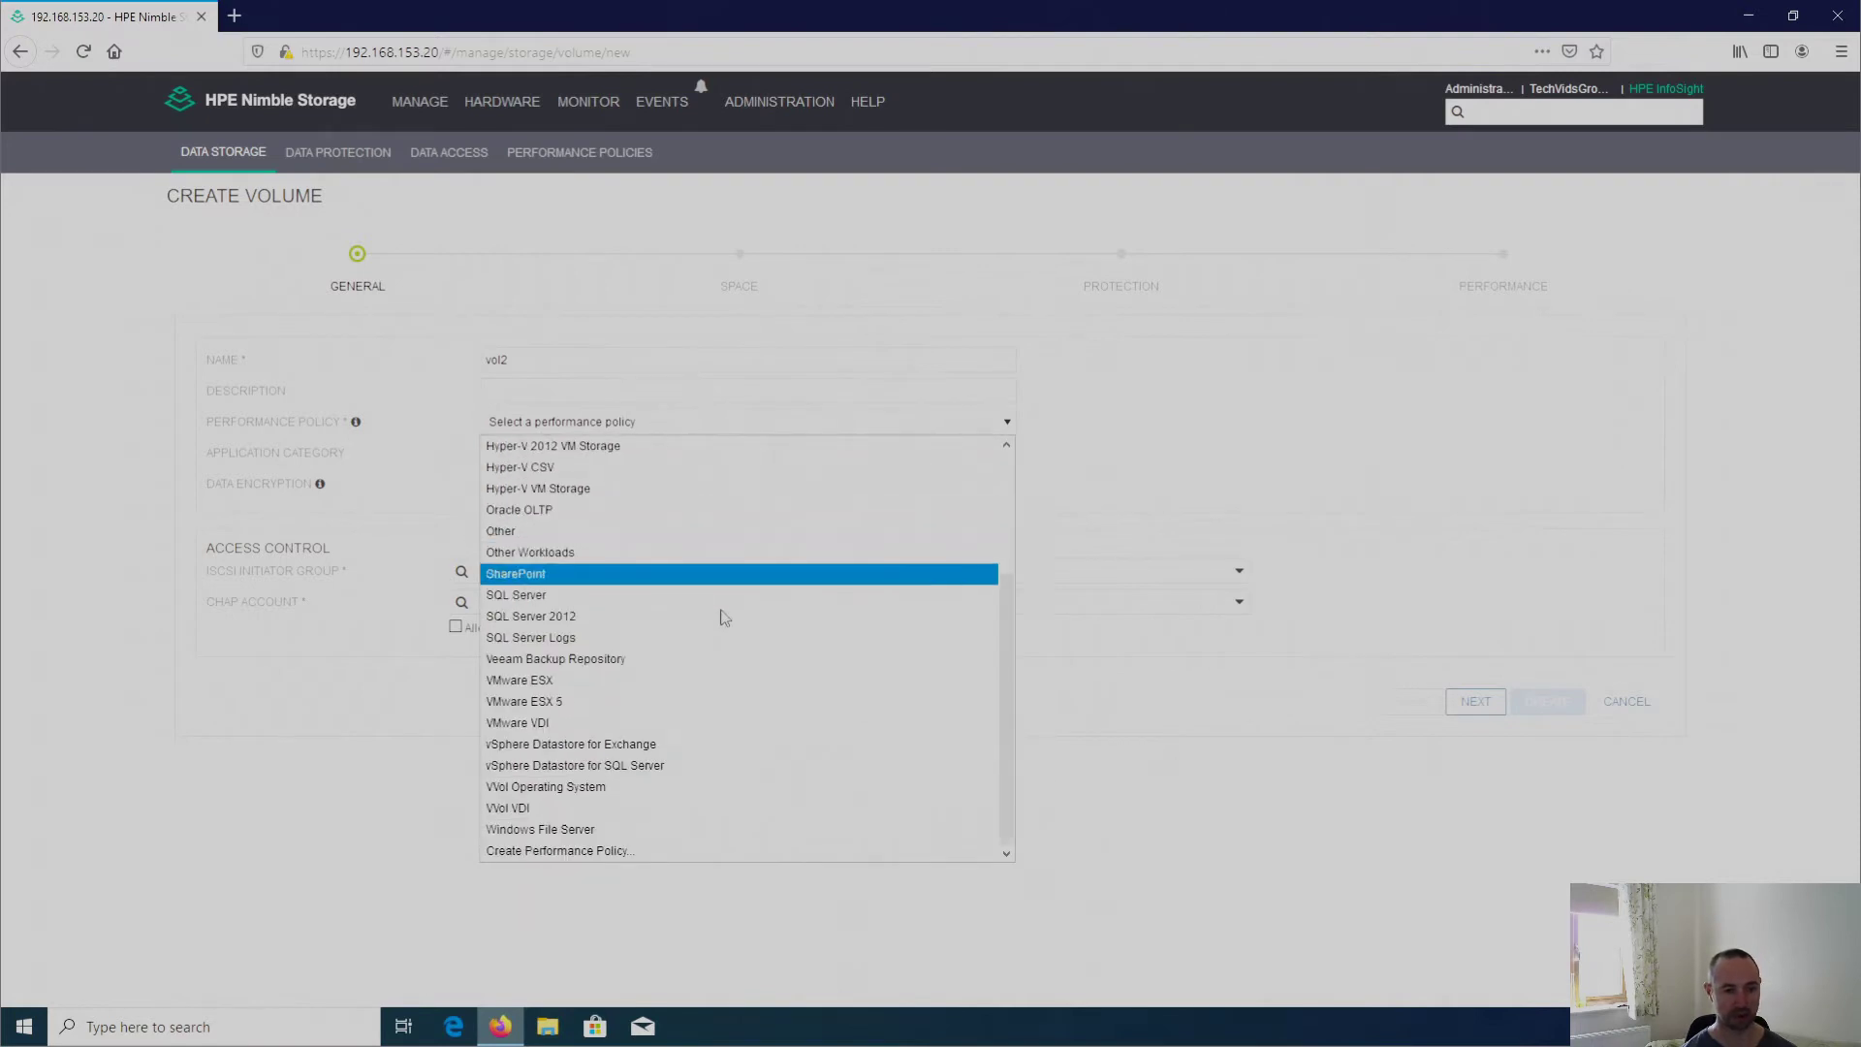
{"action": "left_click", "coordinate": [582, 836]}
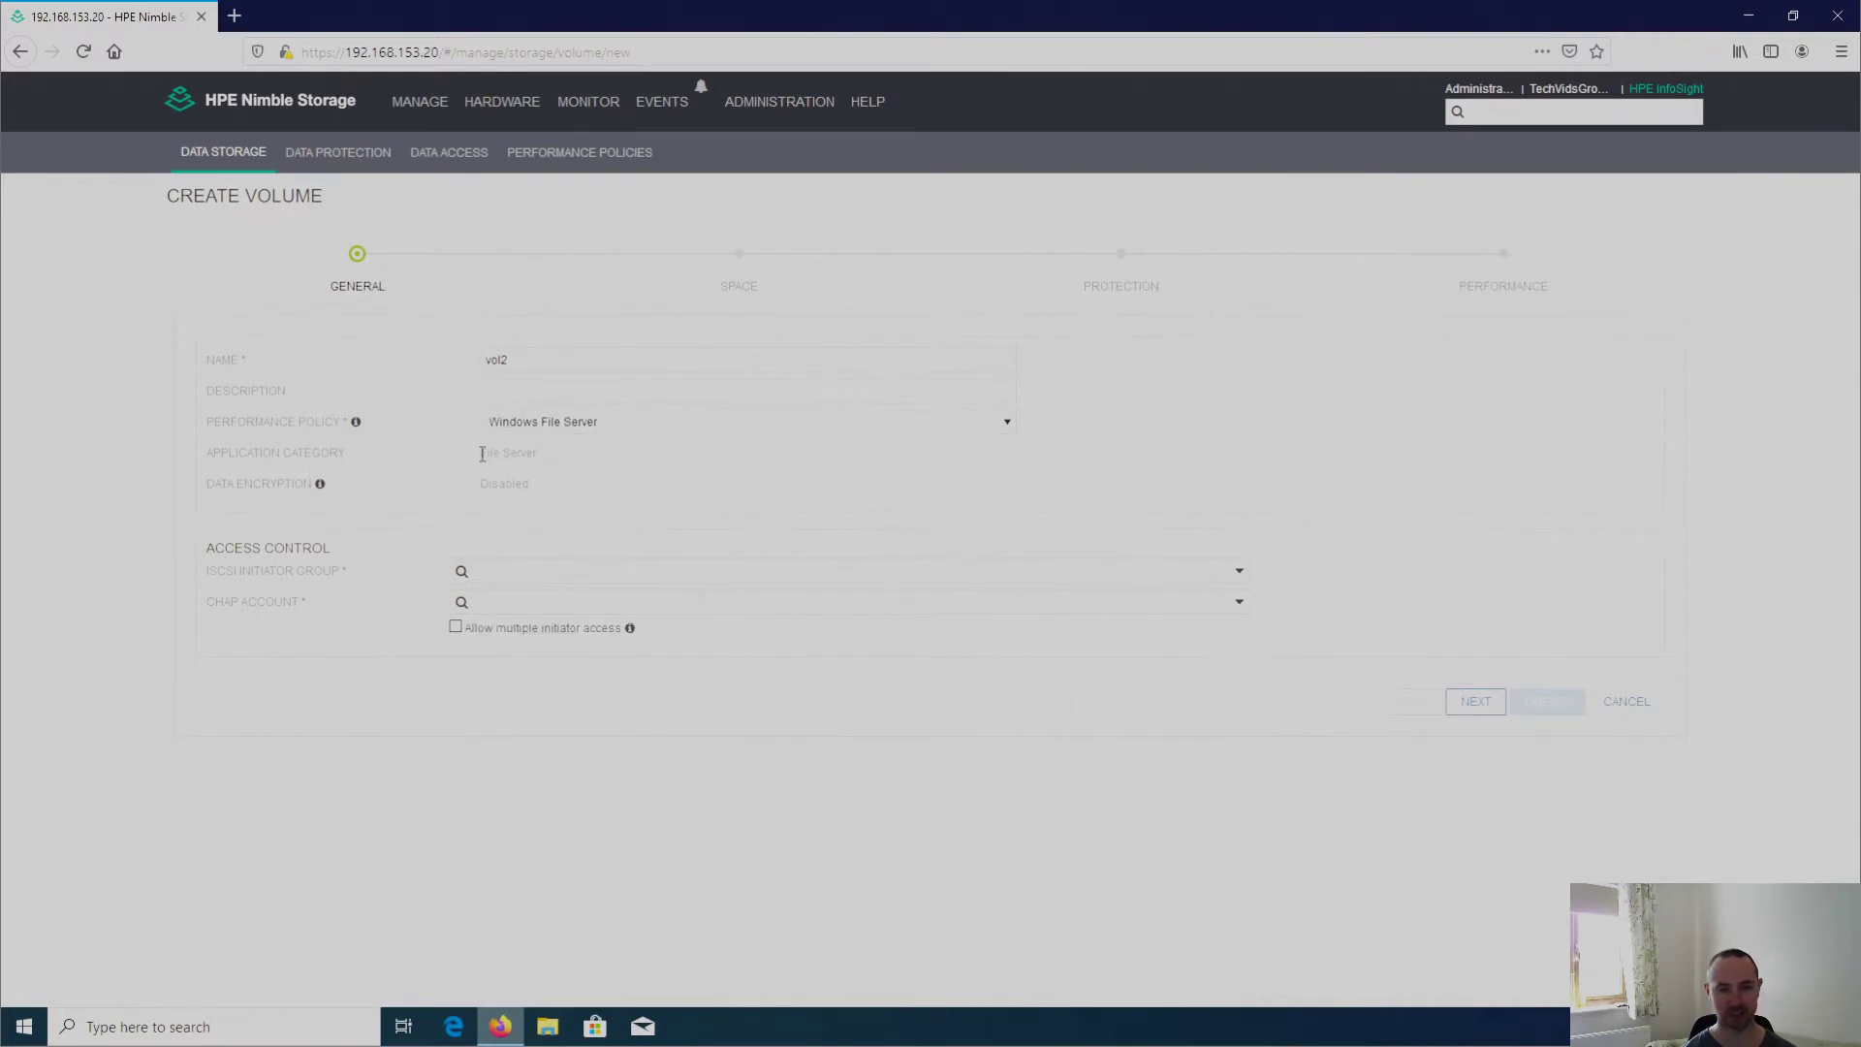
{"action": "left_click_drag", "start_coordinate": [482, 454], "coordinate": [562, 461]}
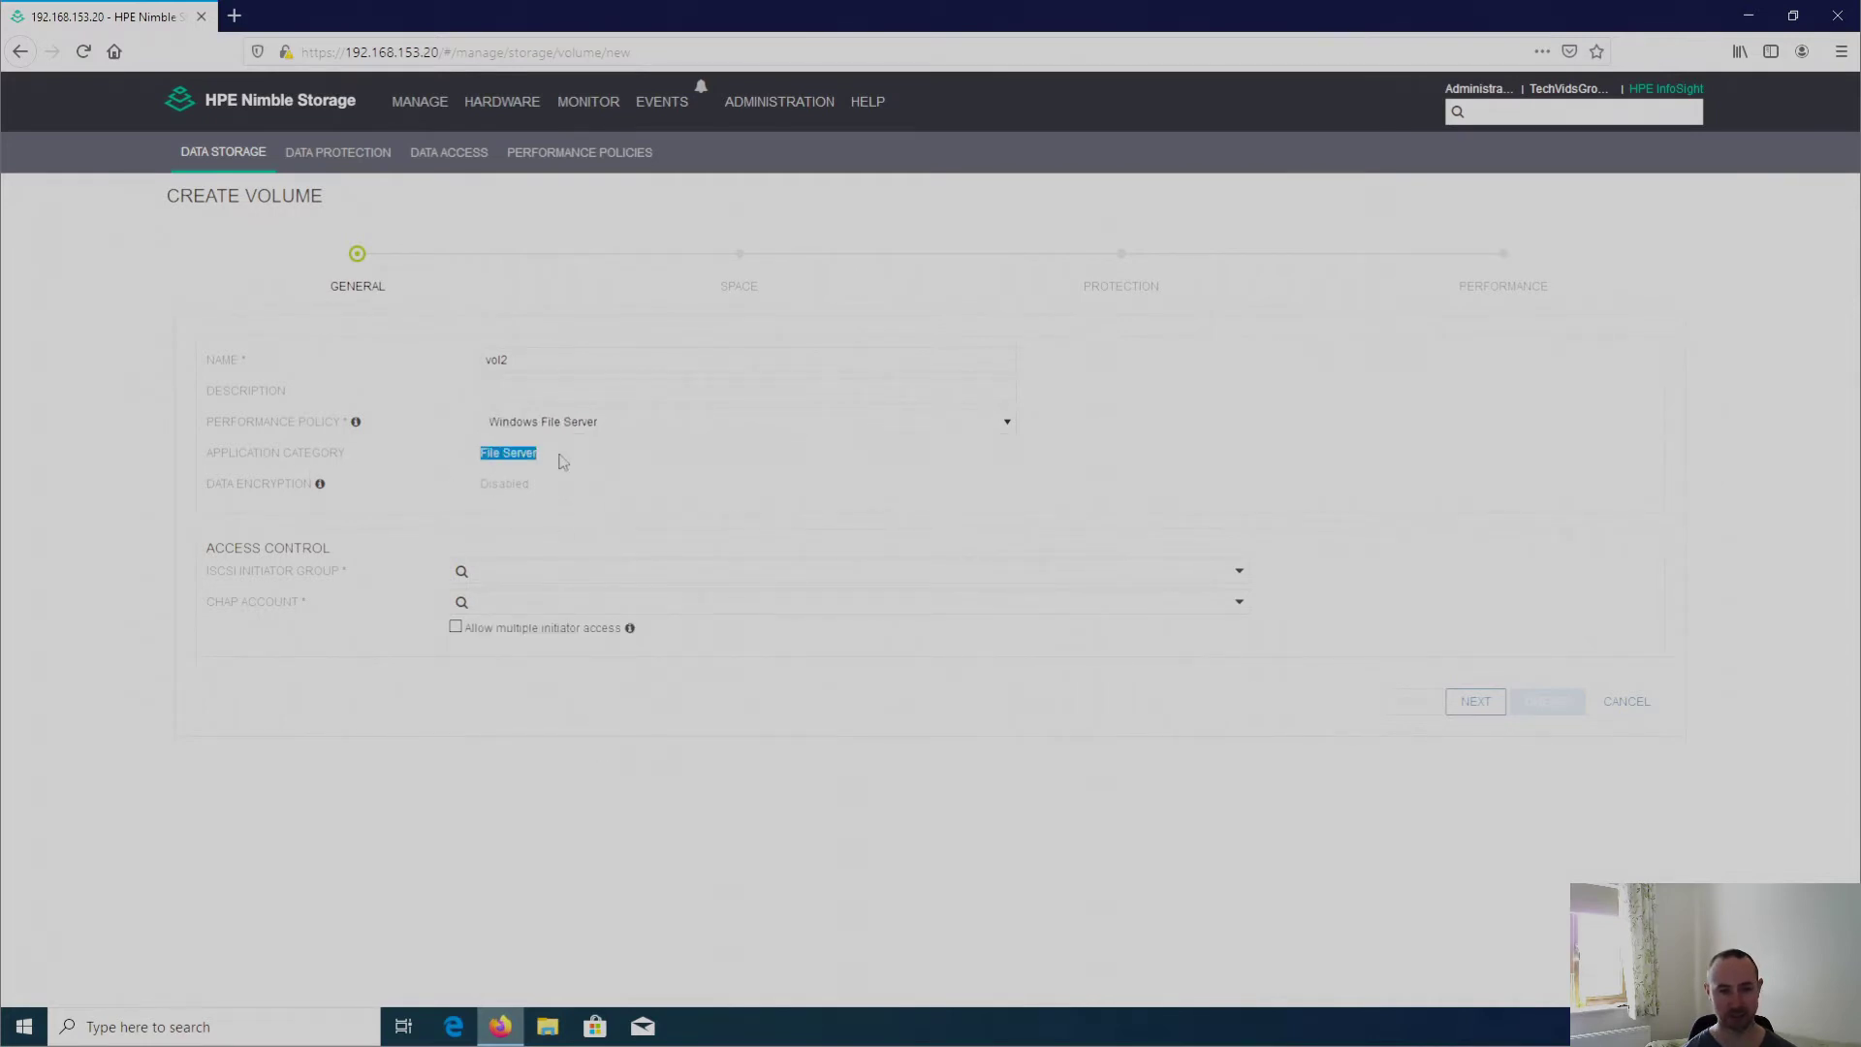
{"action": "left_click", "coordinate": [552, 503]}
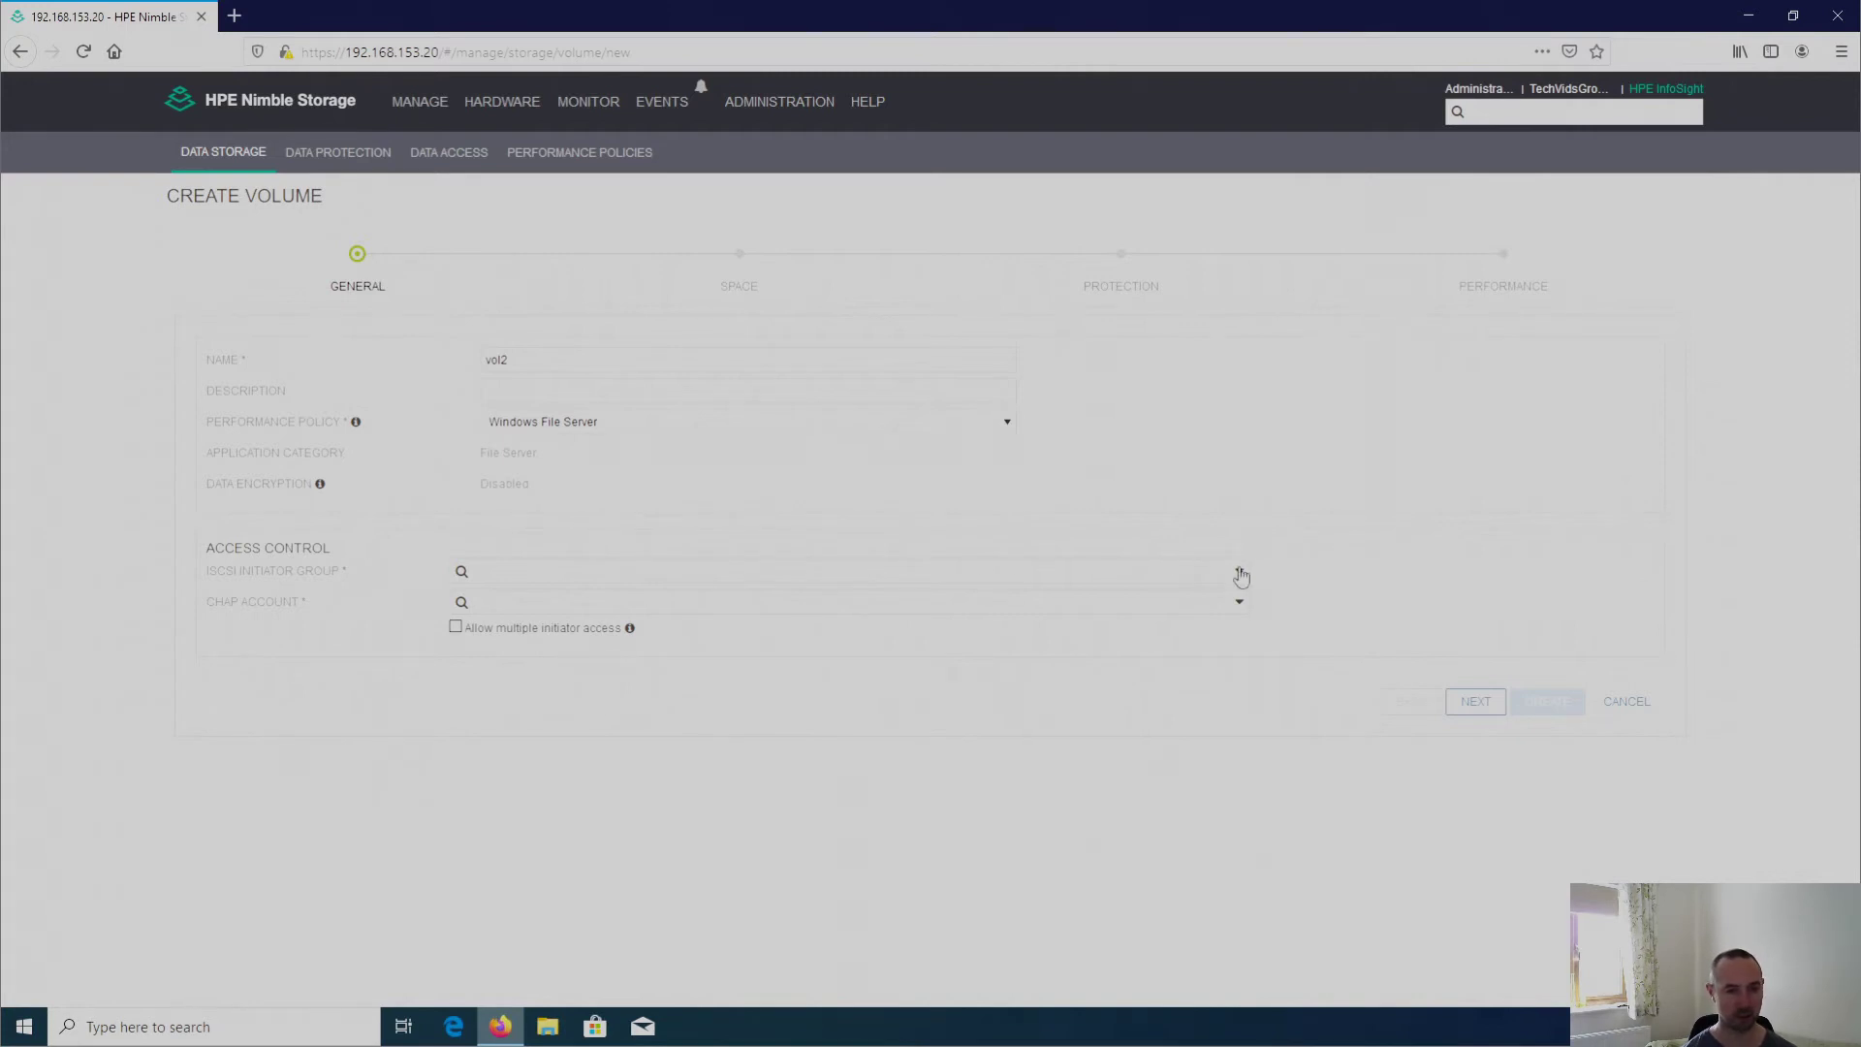
Step: Set both the iSCSI initiator group and CHAP account to Unrestricted Access
{"action": "left_click", "coordinate": [1241, 575]}
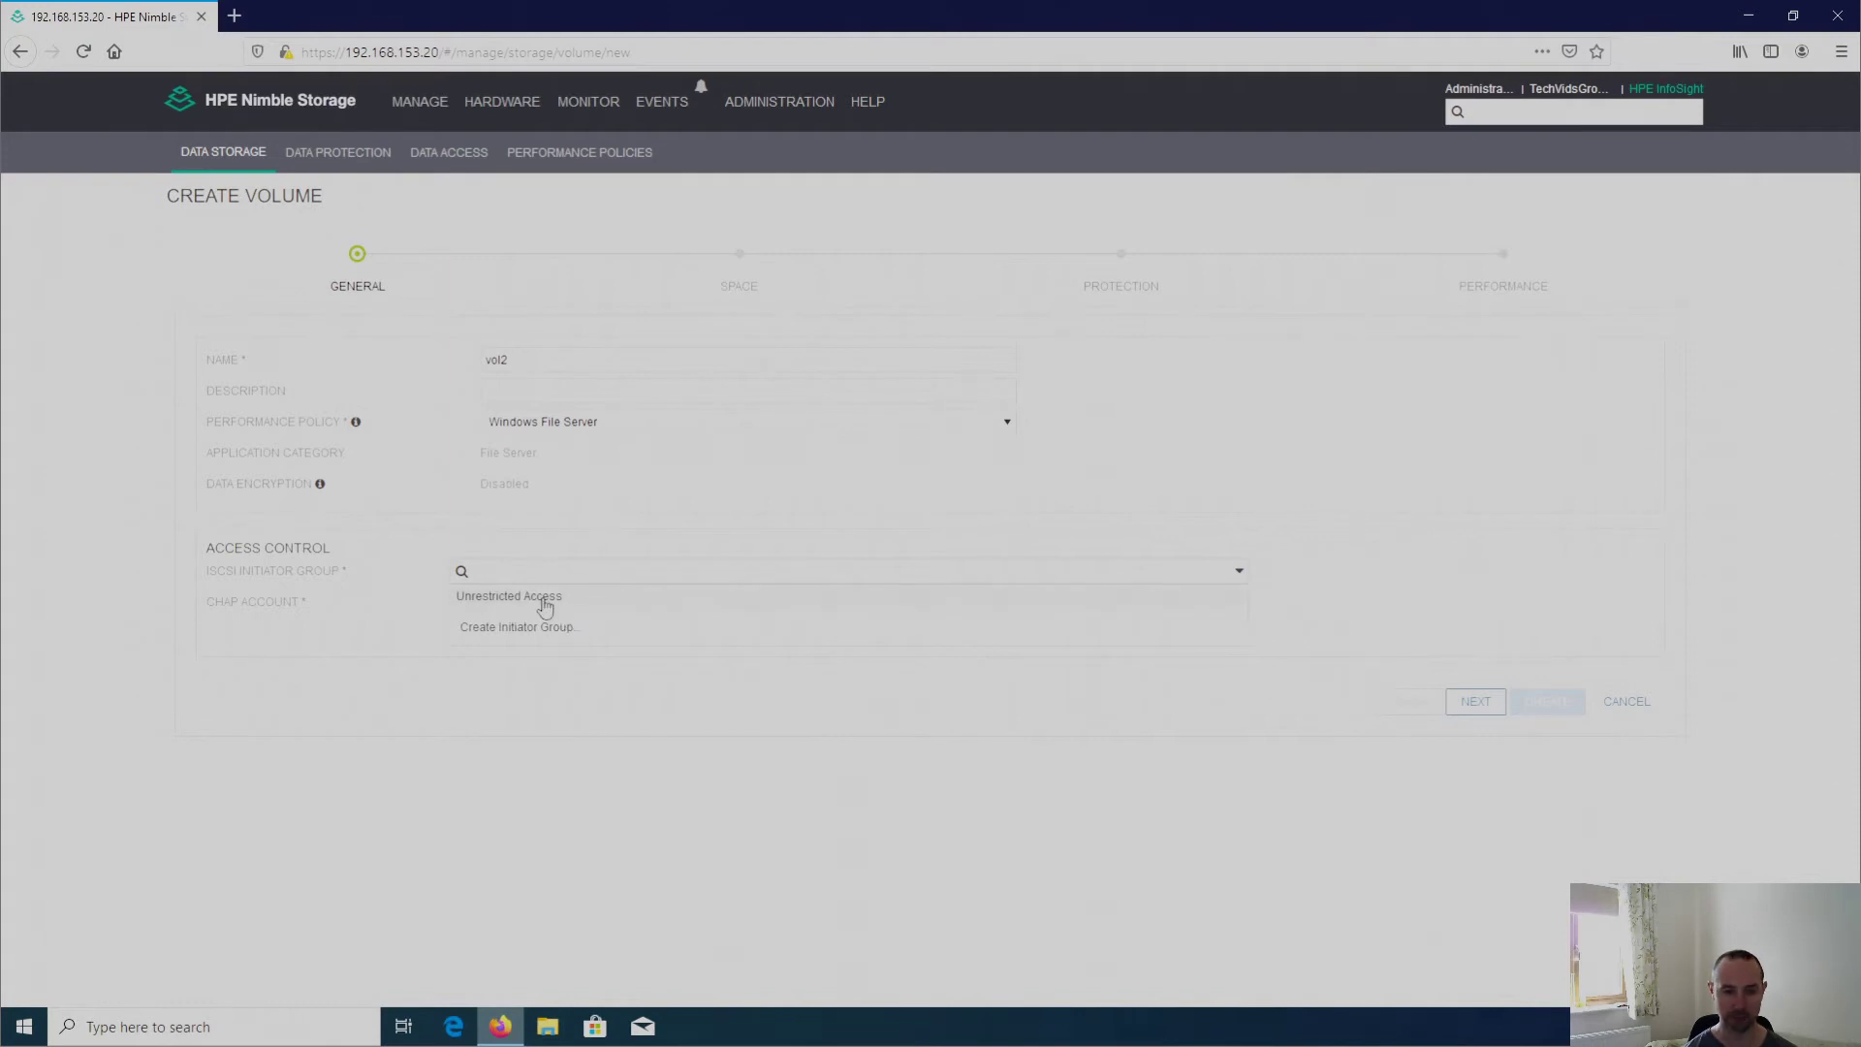
{"action": "left_click", "coordinate": [544, 597]}
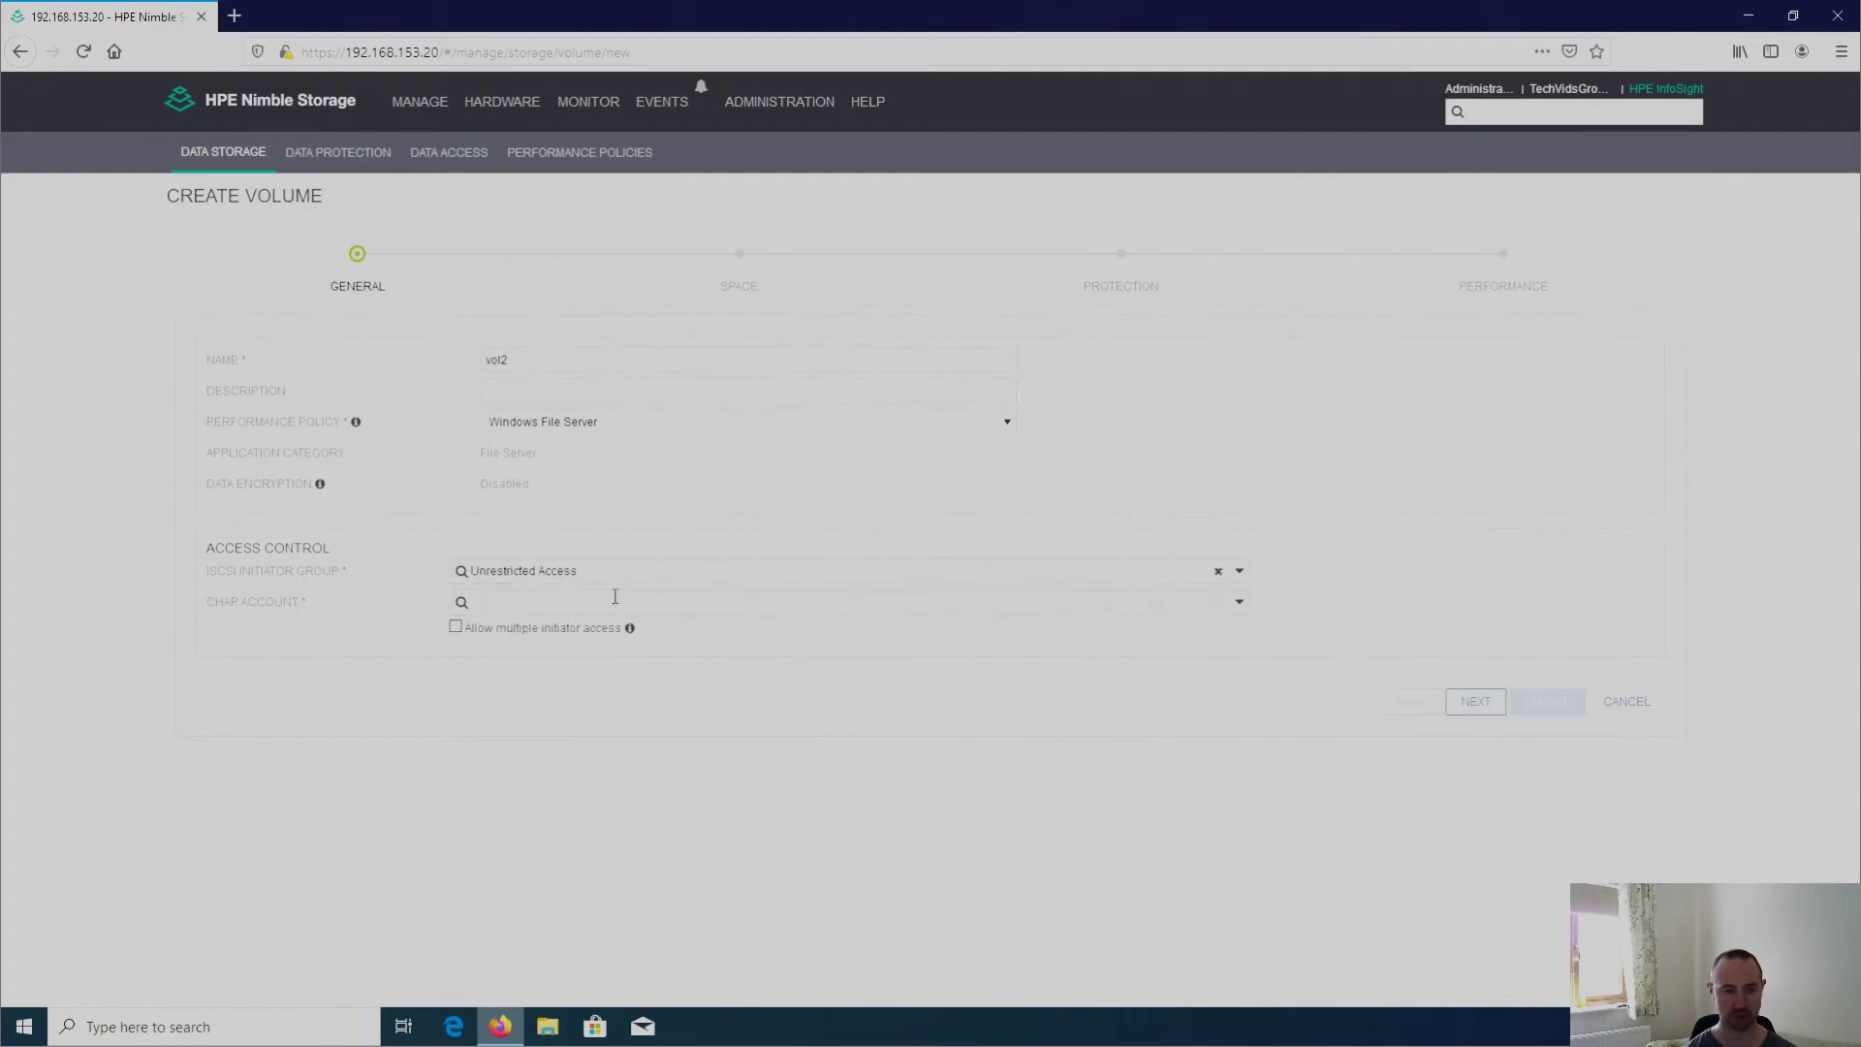
{"action": "left_click", "coordinate": [1240, 604]}
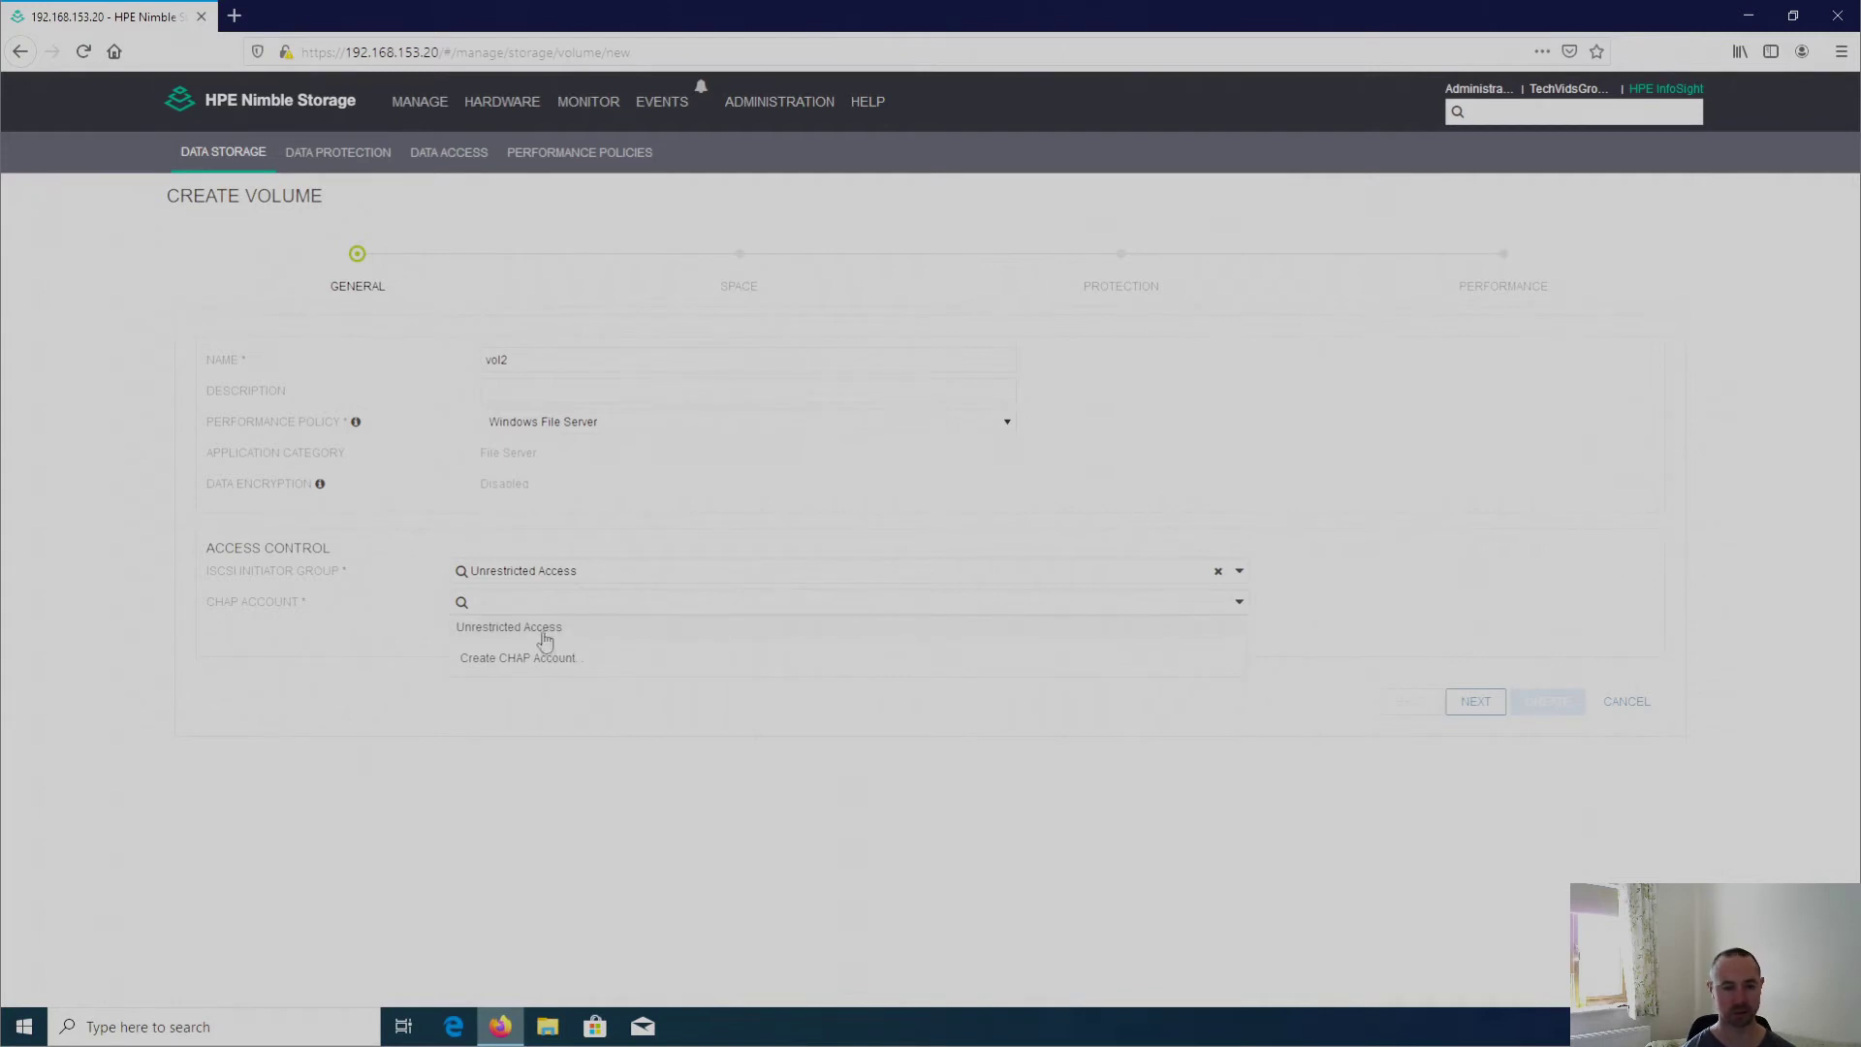
{"action": "left_click", "coordinate": [545, 639]}
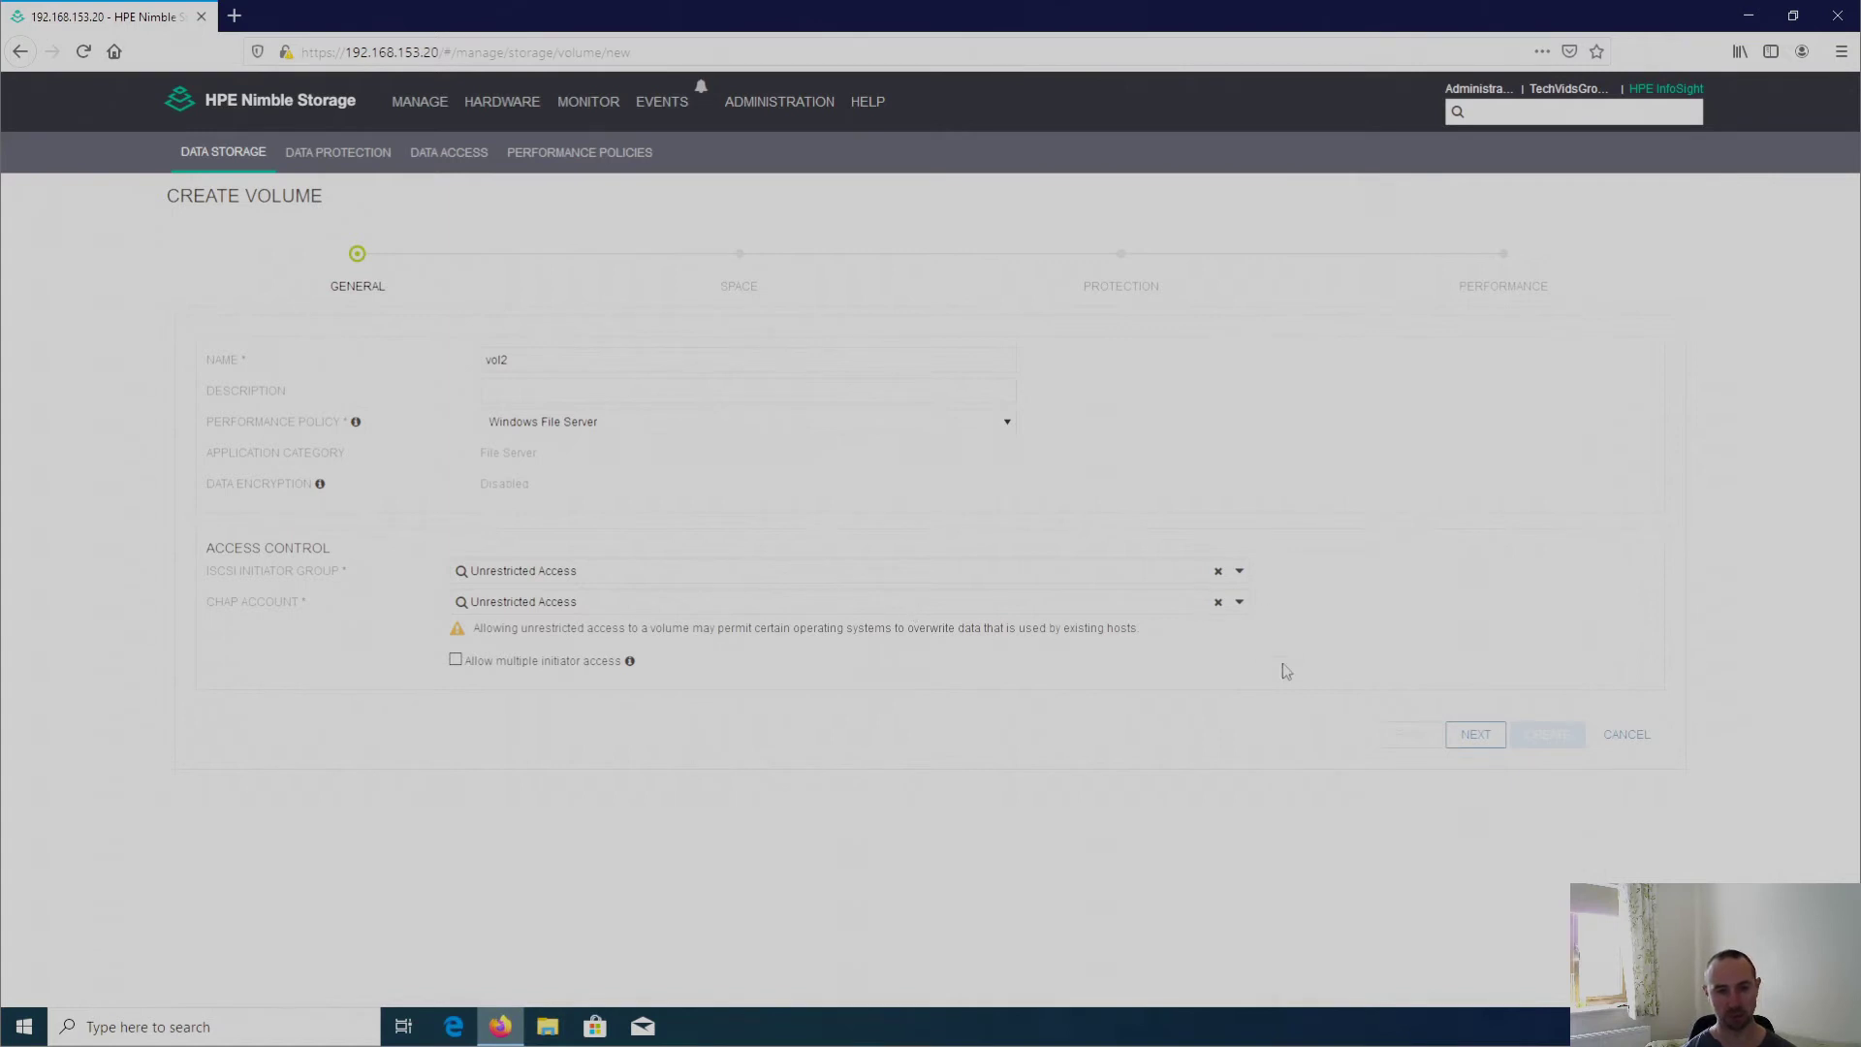
Step: On the Space step, size vol2 at 1 TiB in the default pool
{"action": "left_click", "coordinate": [1479, 737]}
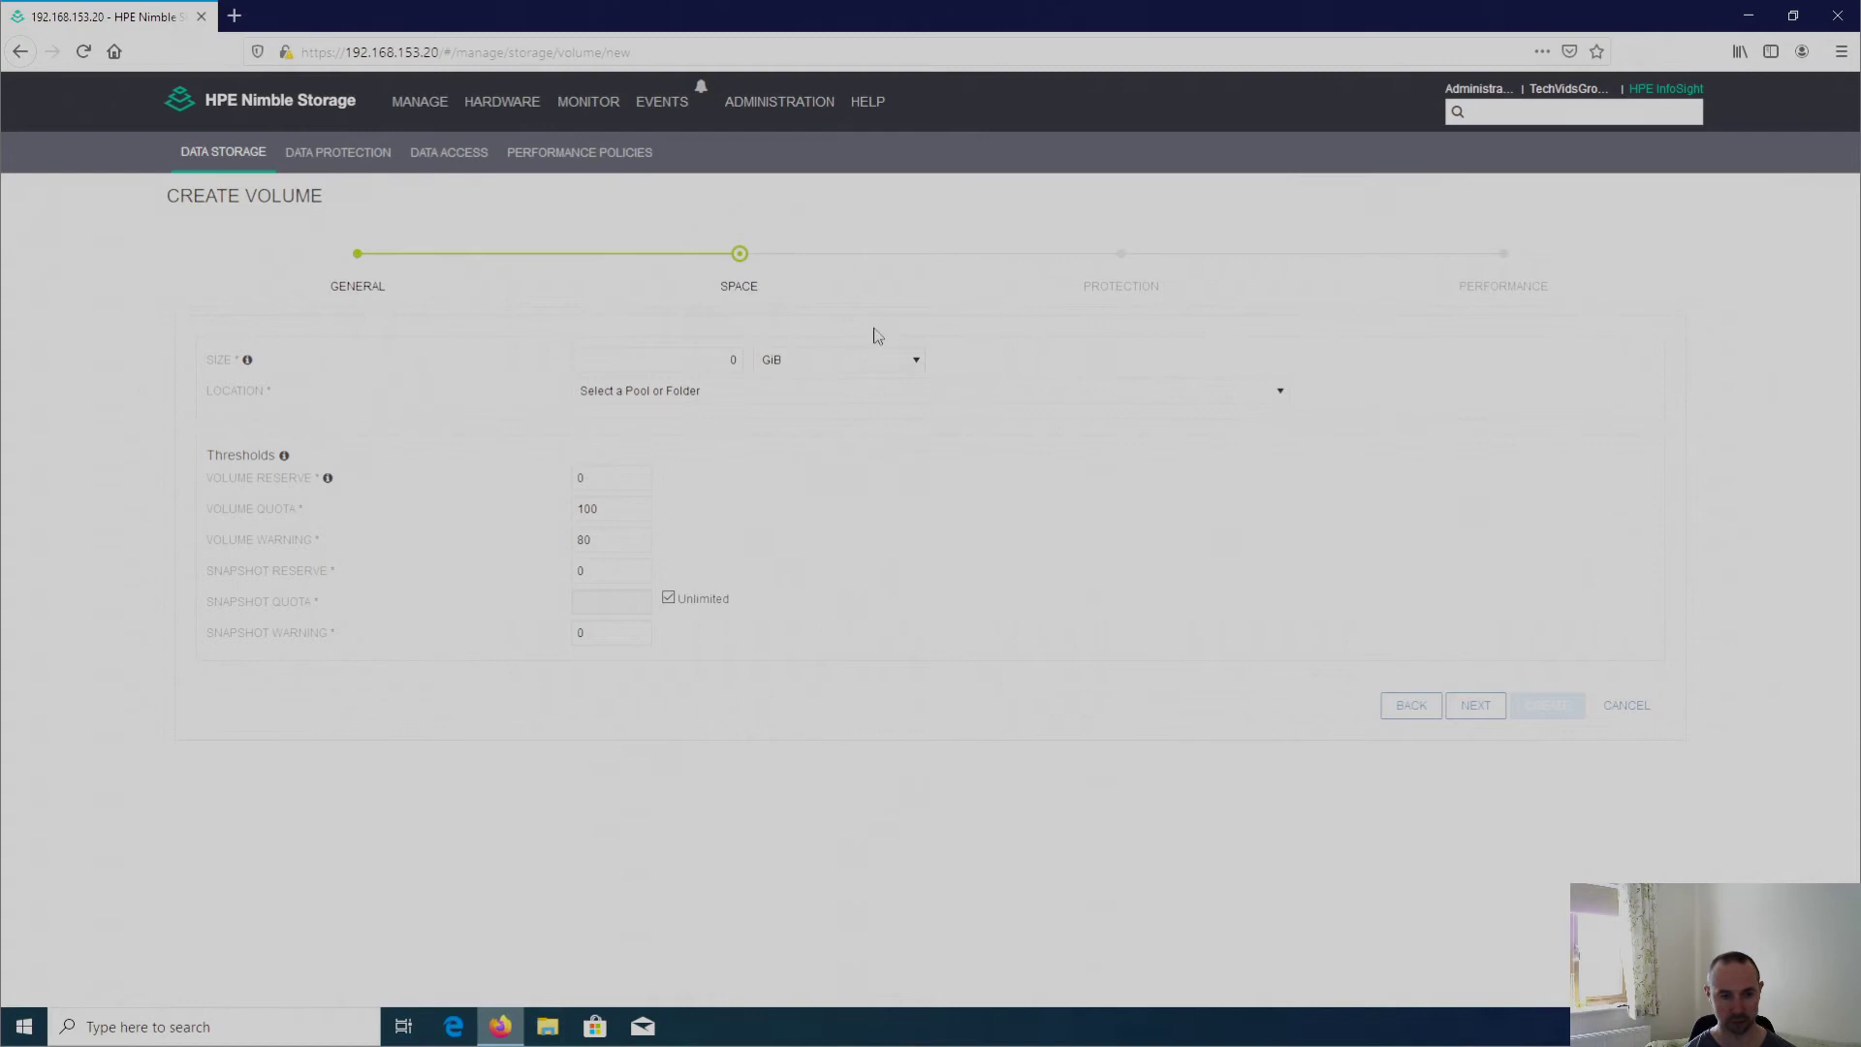
{"action": "double_click", "coordinate": [718, 356]}
{"action": "type", "text": "1"}
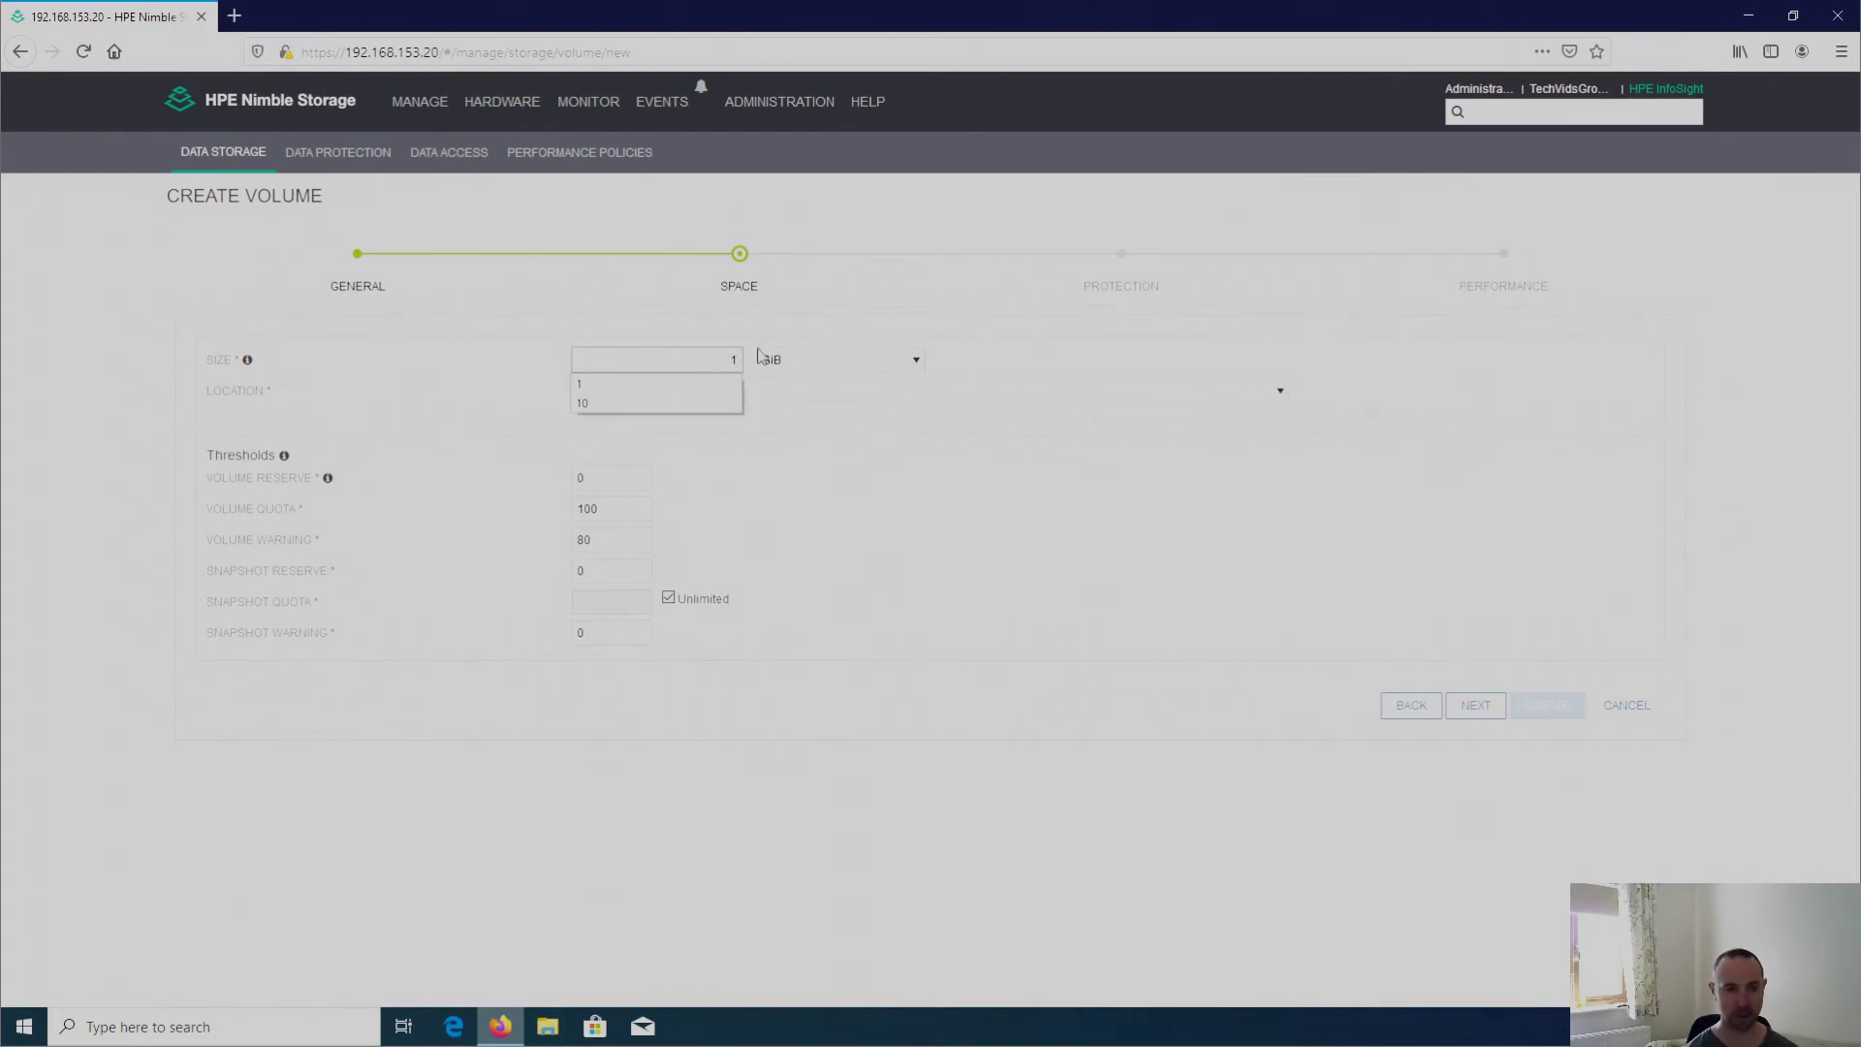
{"action": "left_click", "coordinate": [921, 362]}
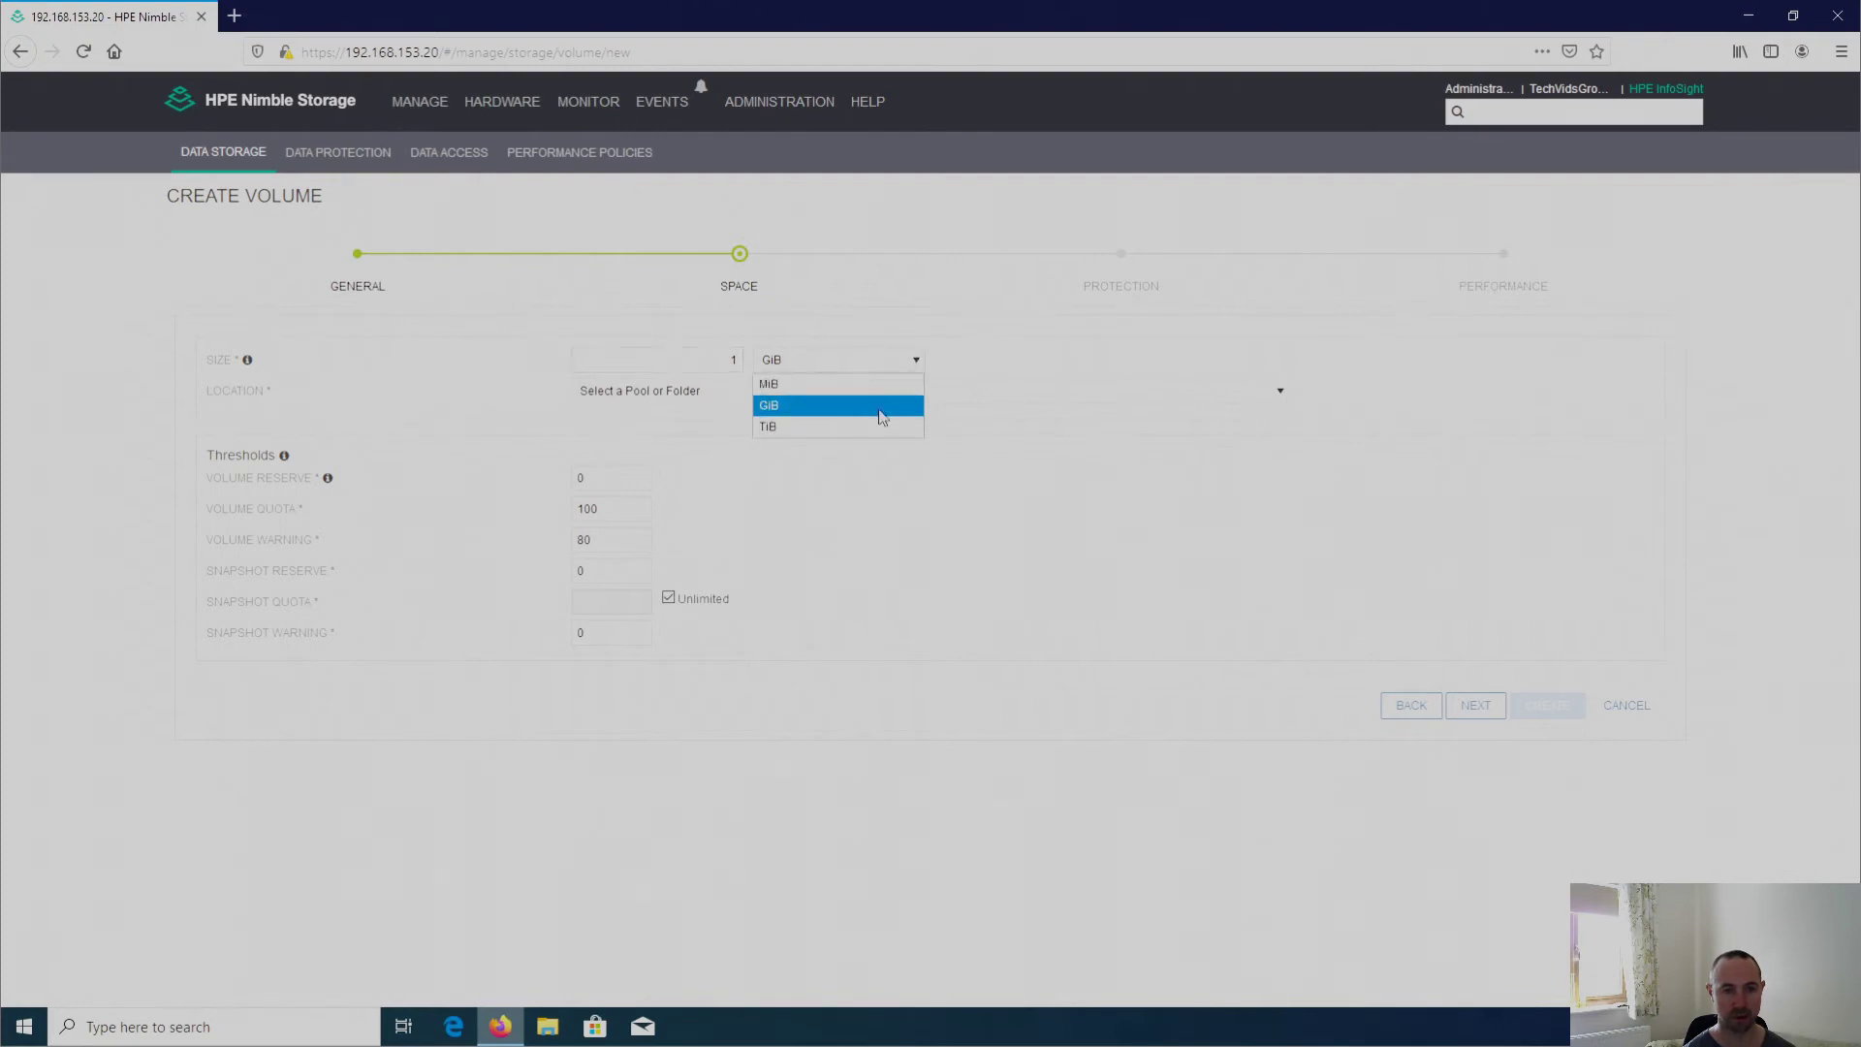
{"action": "left_click", "coordinate": [873, 428]}
{"action": "left_click", "coordinate": [846, 393]}
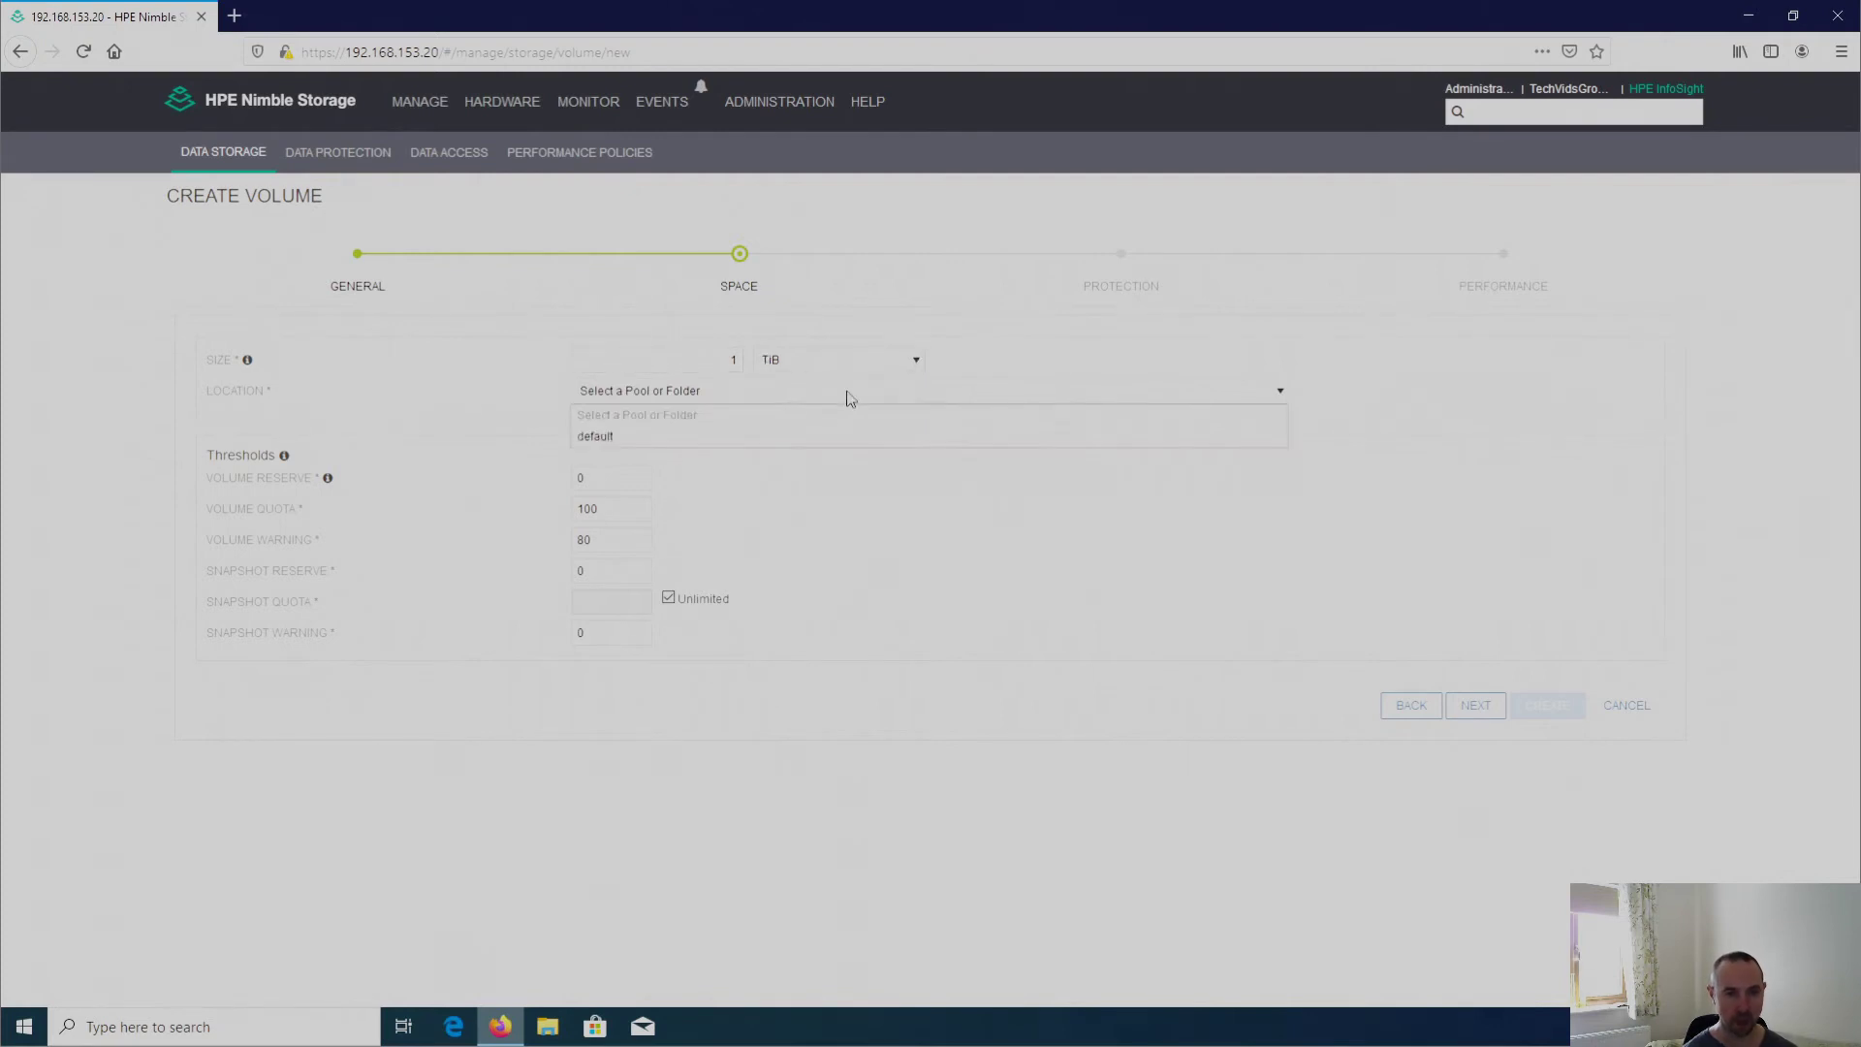
{"action": "left_click", "coordinate": [769, 438]}
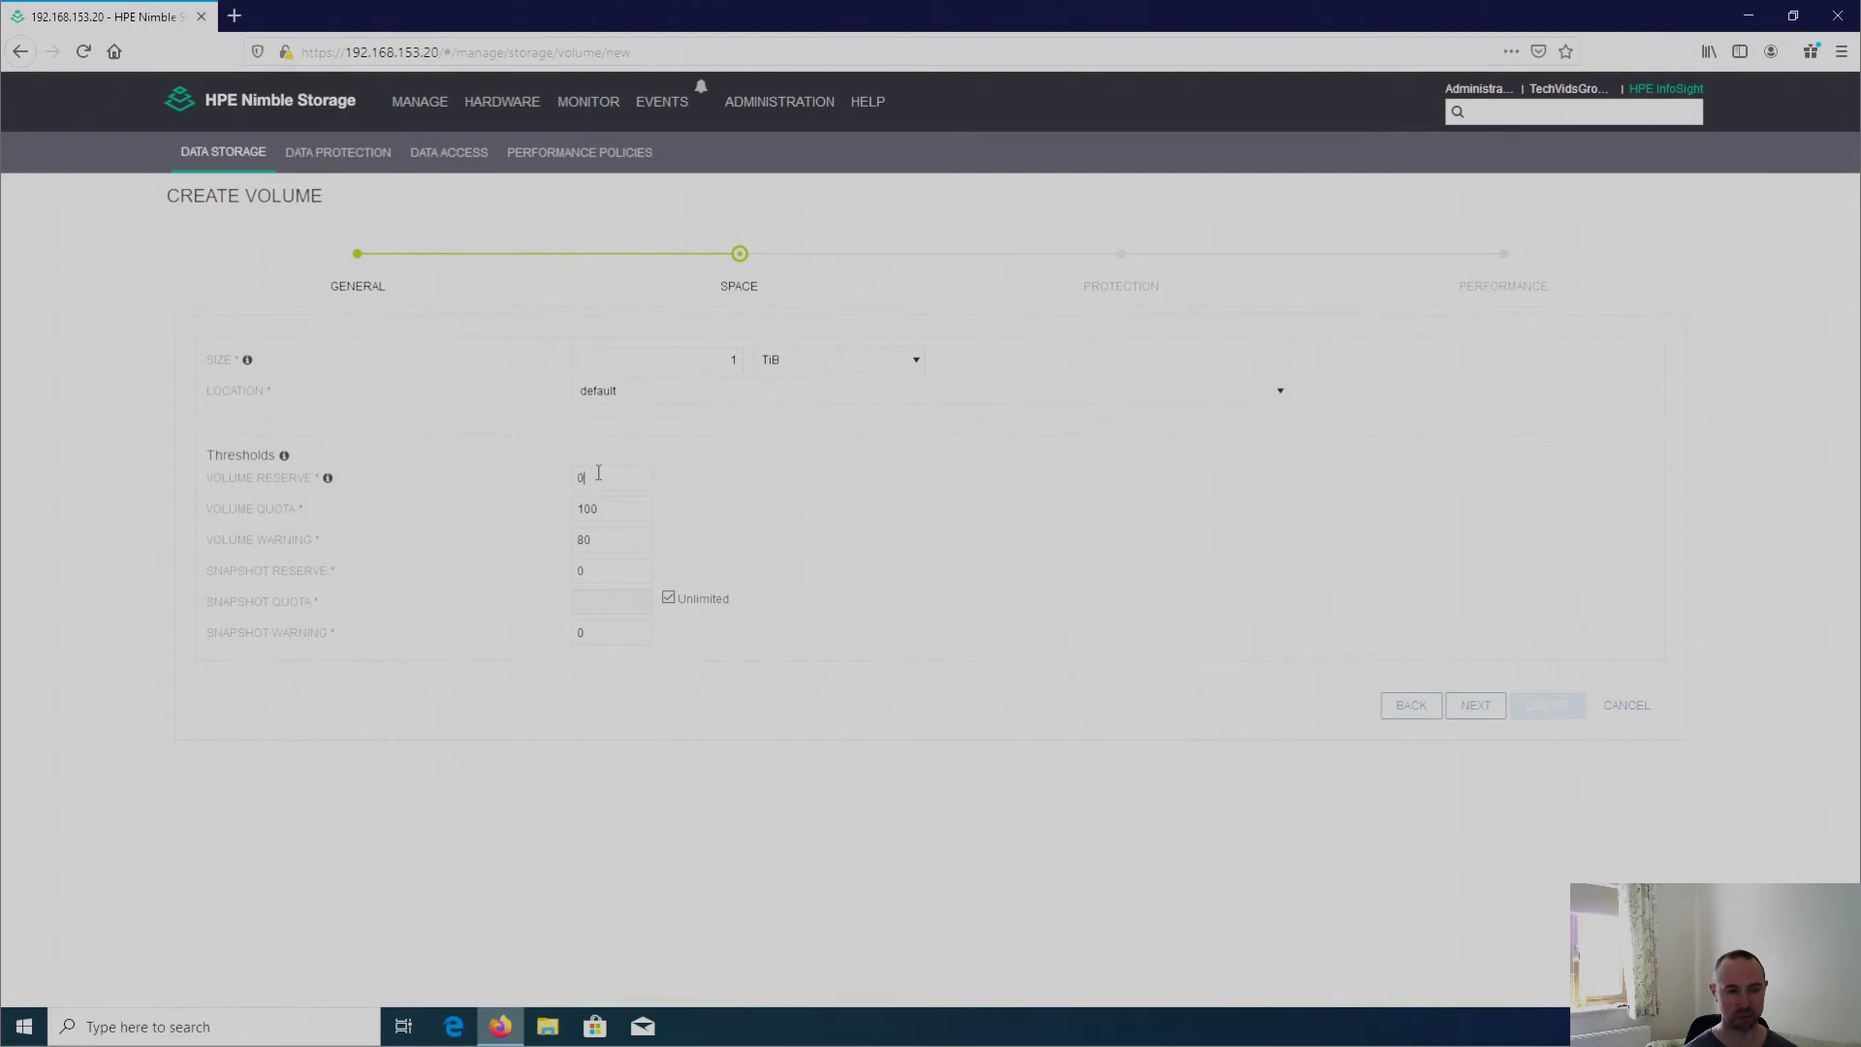
Step: Review the volume reserve, volume quota and warning threshold values on the Space step
{"action": "left_click_drag", "start_coordinate": [595, 475], "coordinate": [550, 472]}
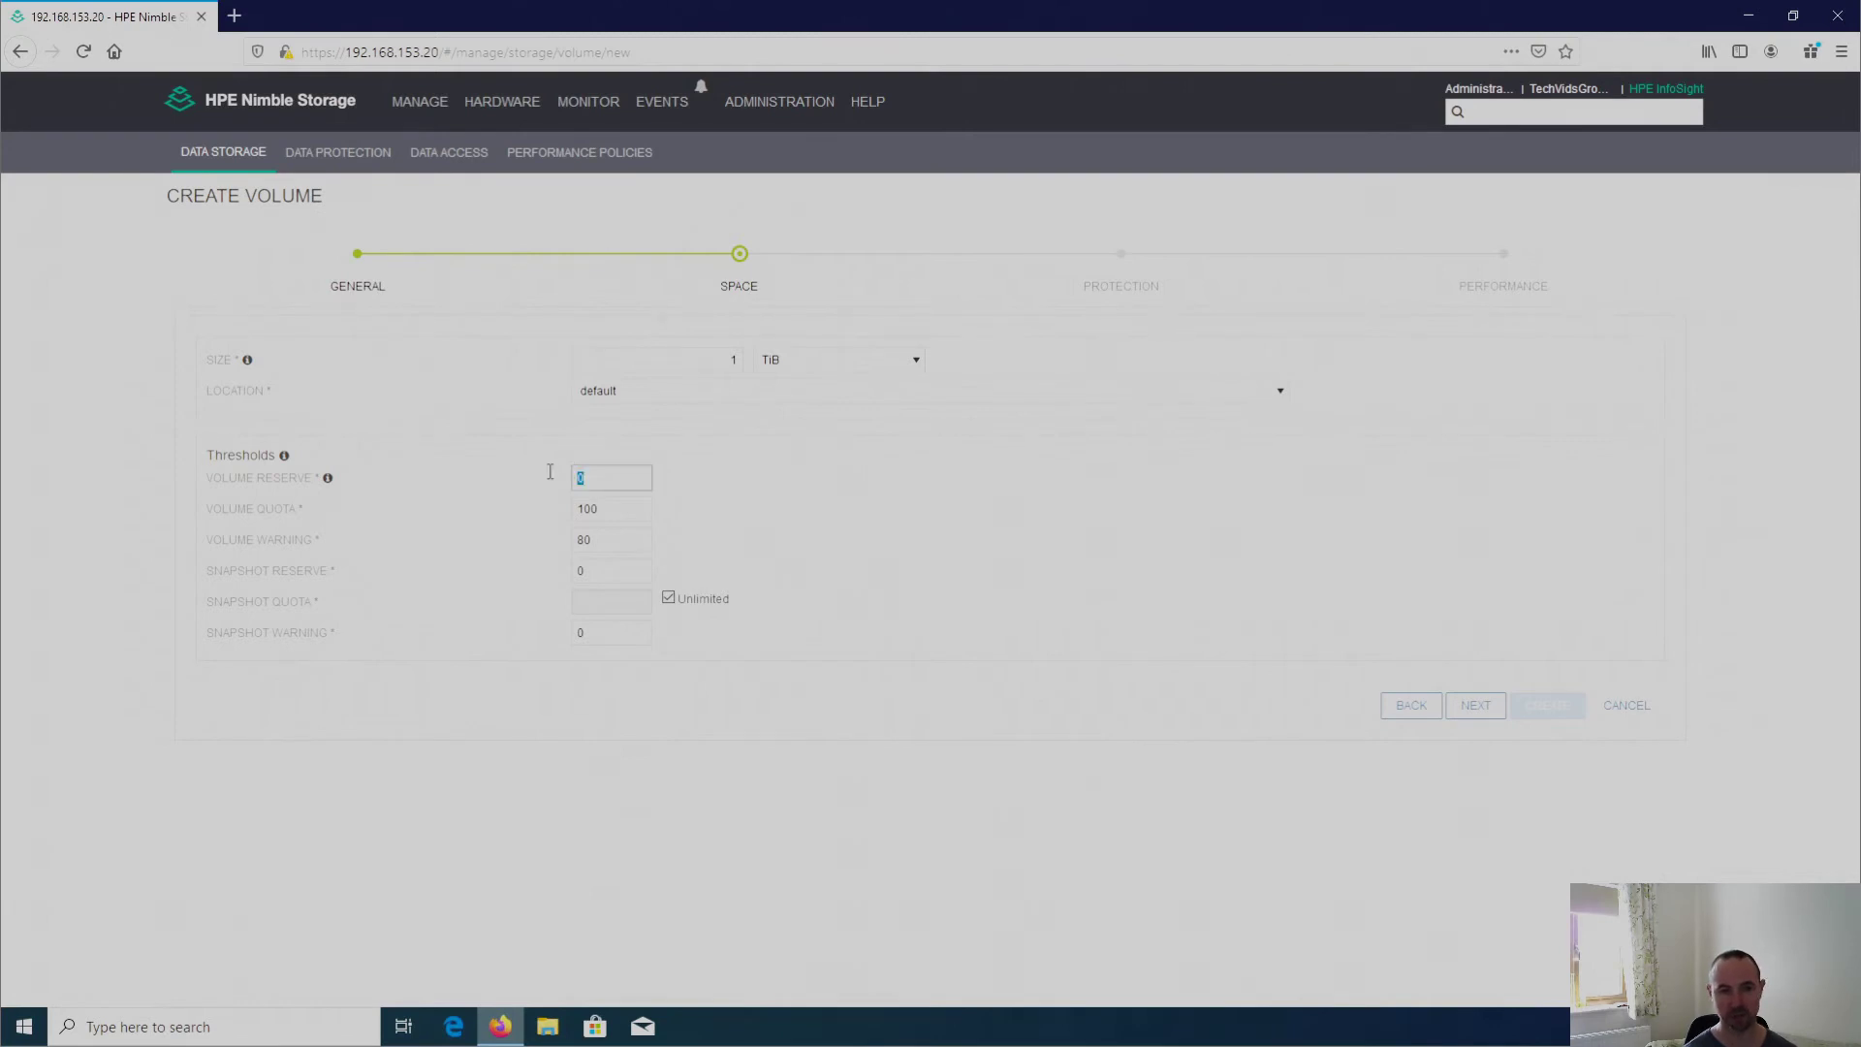
{"action": "left_click", "coordinate": [602, 476]}
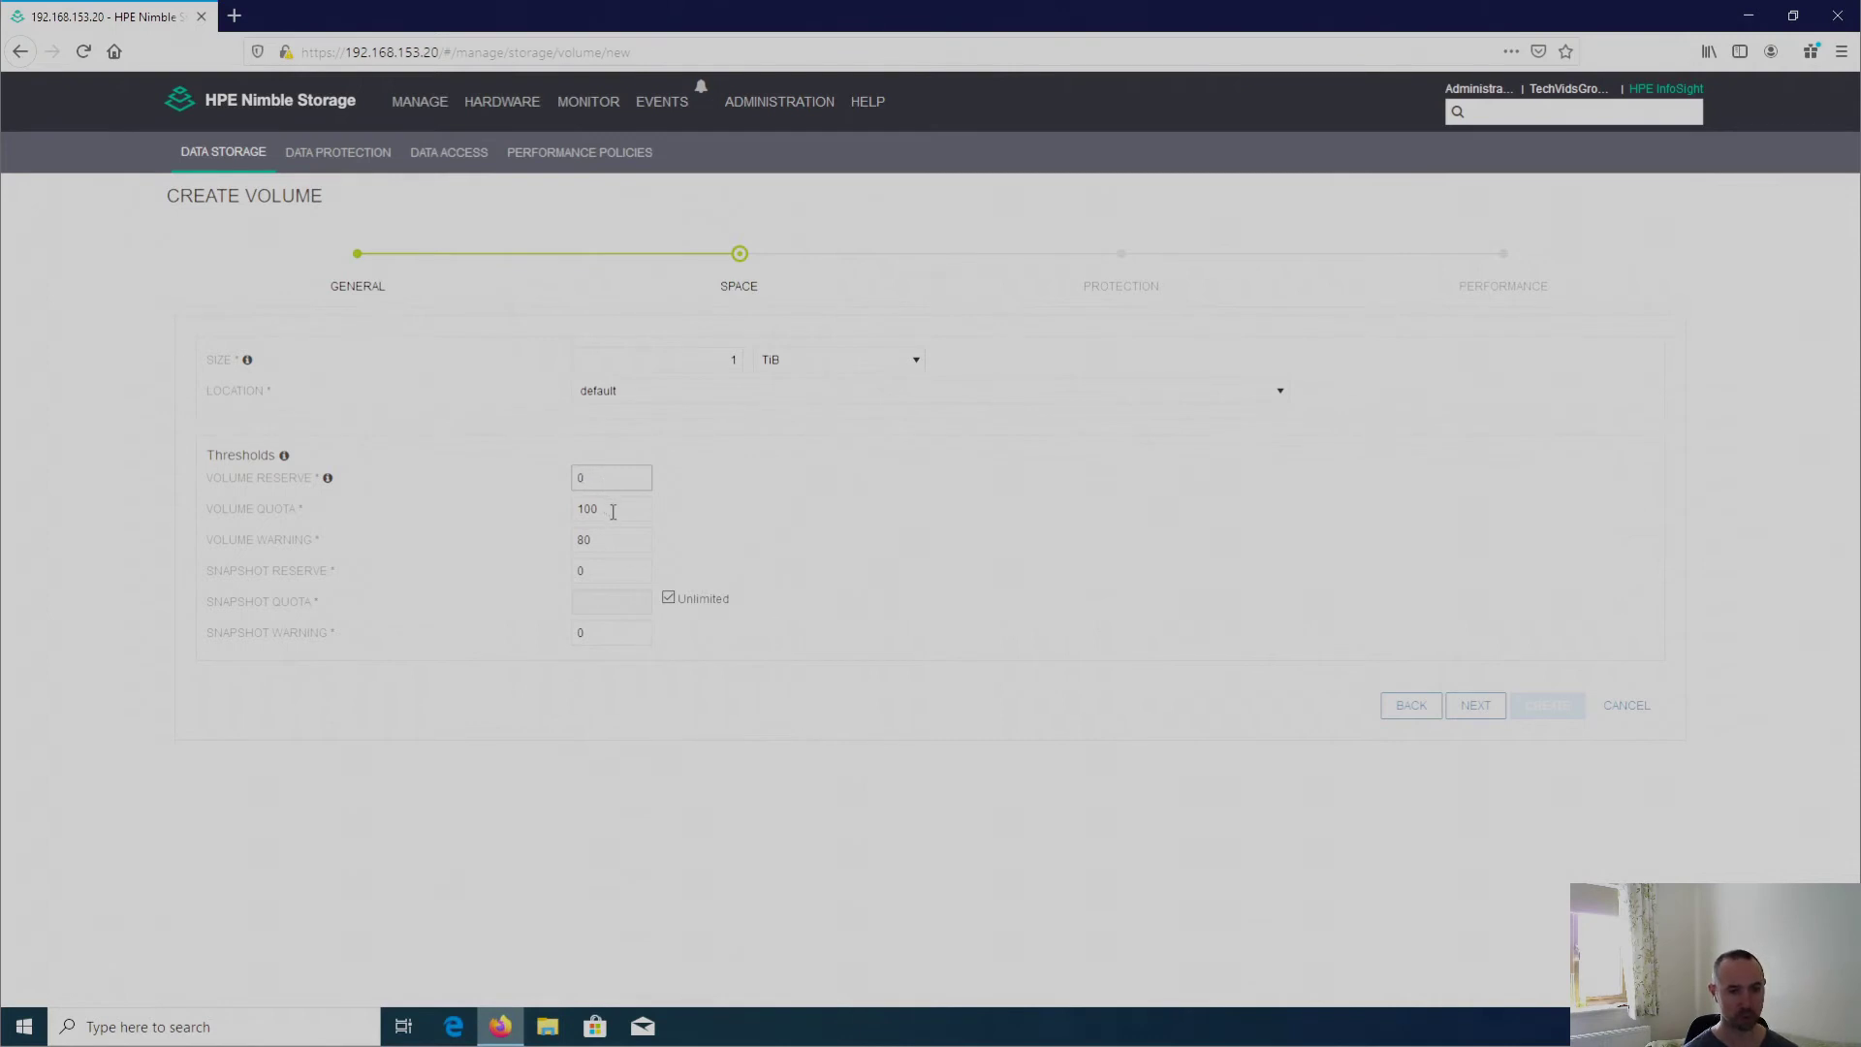
{"action": "left_click_drag", "start_coordinate": [613, 512], "coordinate": [548, 511]}
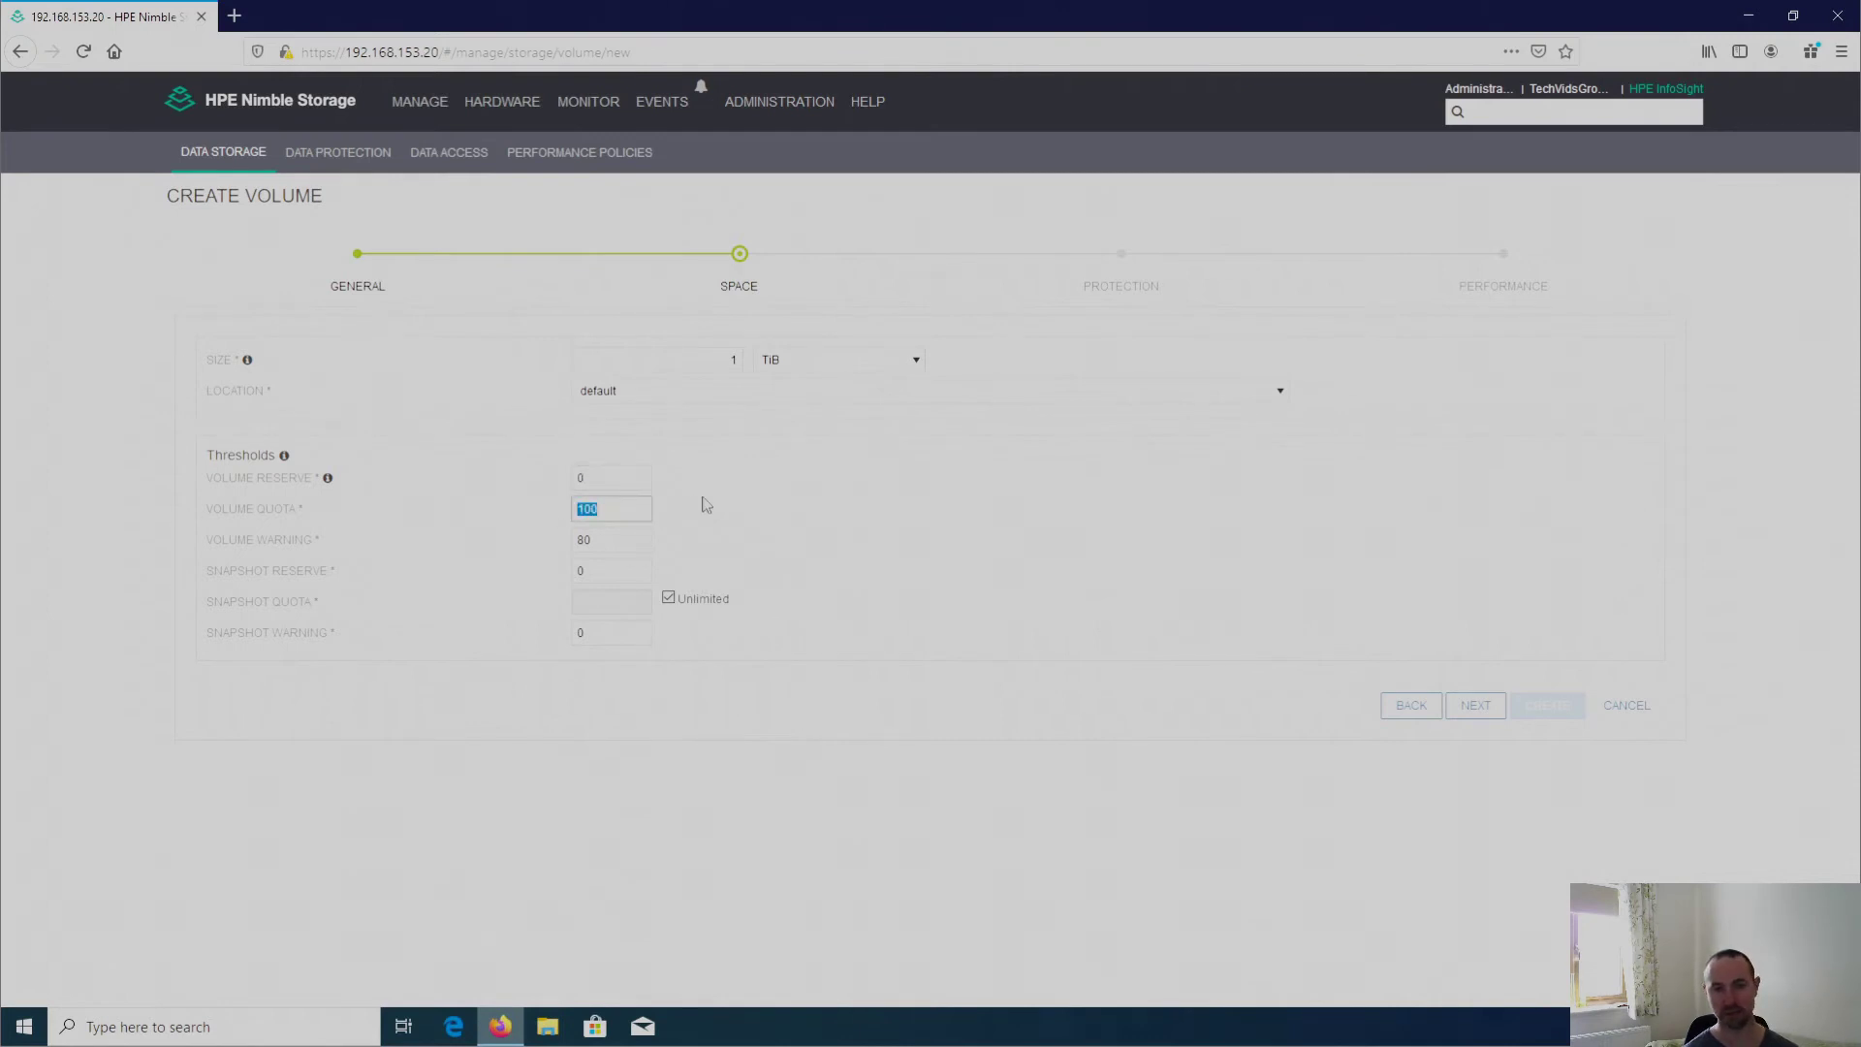
{"action": "left_click", "coordinate": [624, 508]}
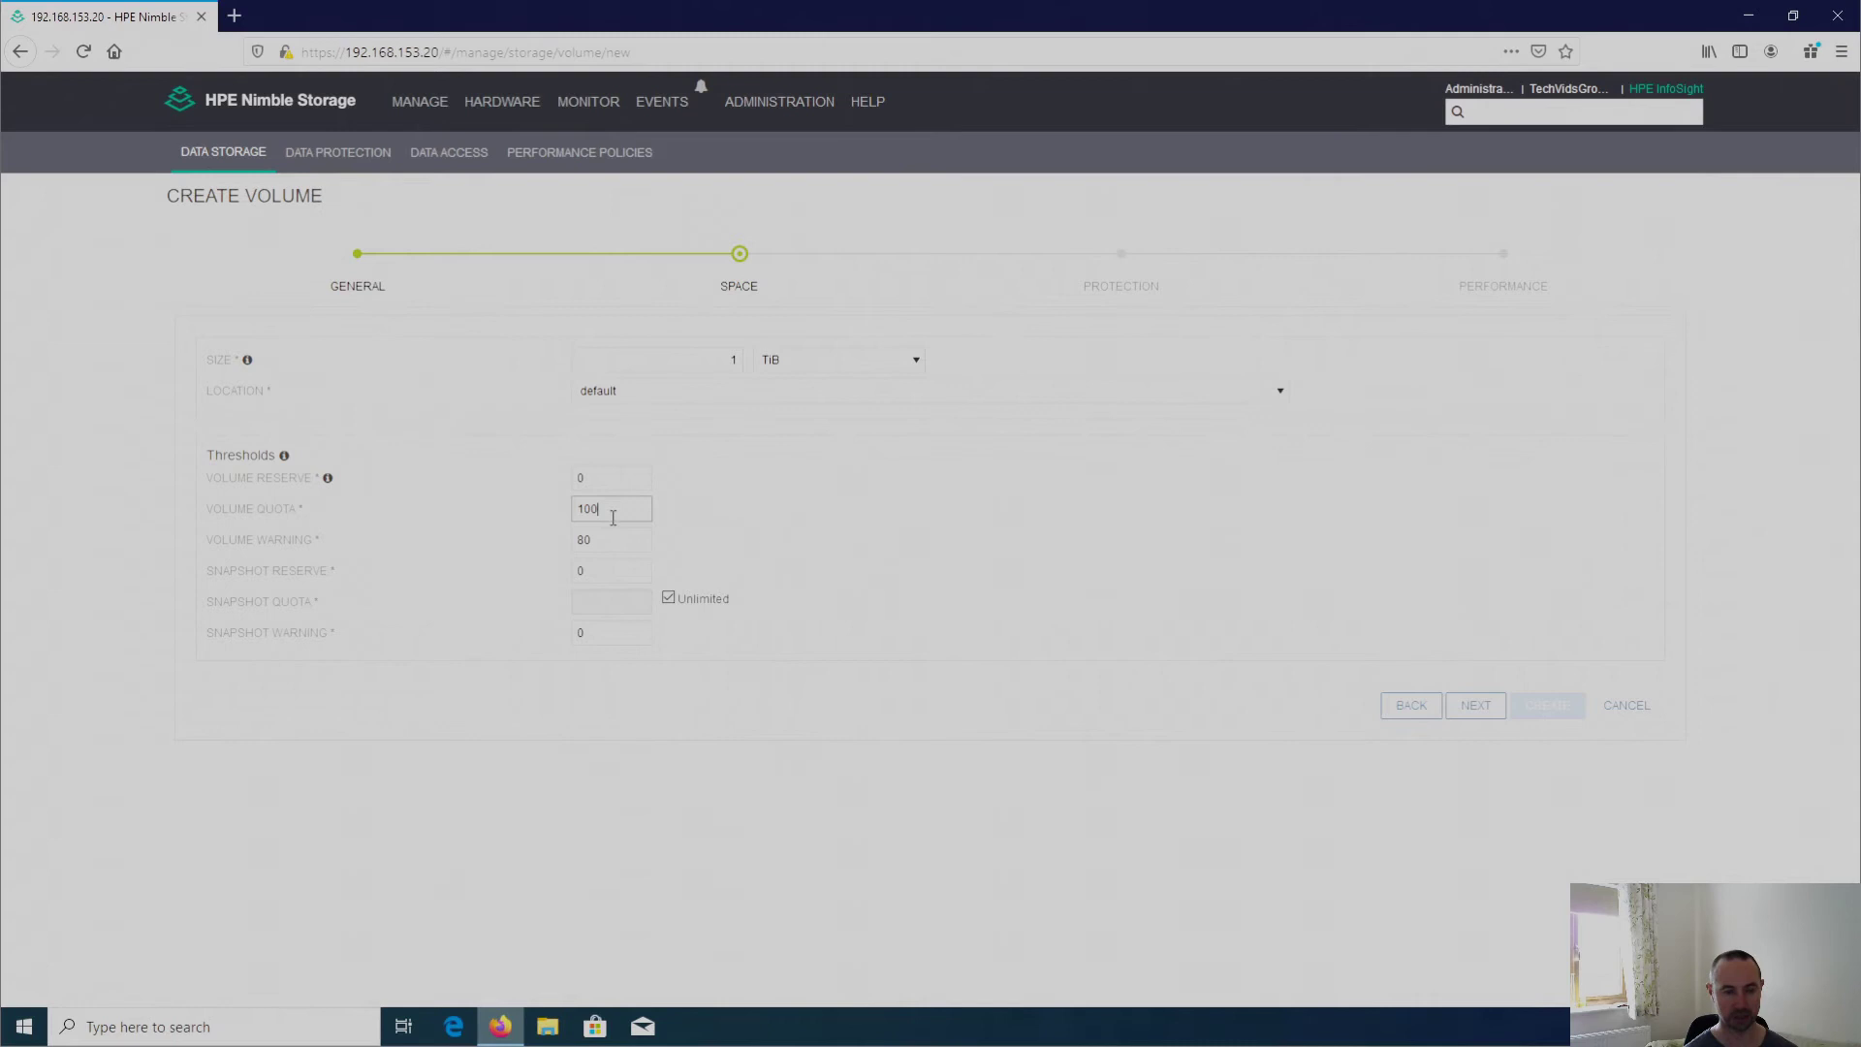
{"action": "left_click_drag", "start_coordinate": [619, 511], "coordinate": [567, 511]}
{"action": "left_click", "coordinate": [604, 540]}
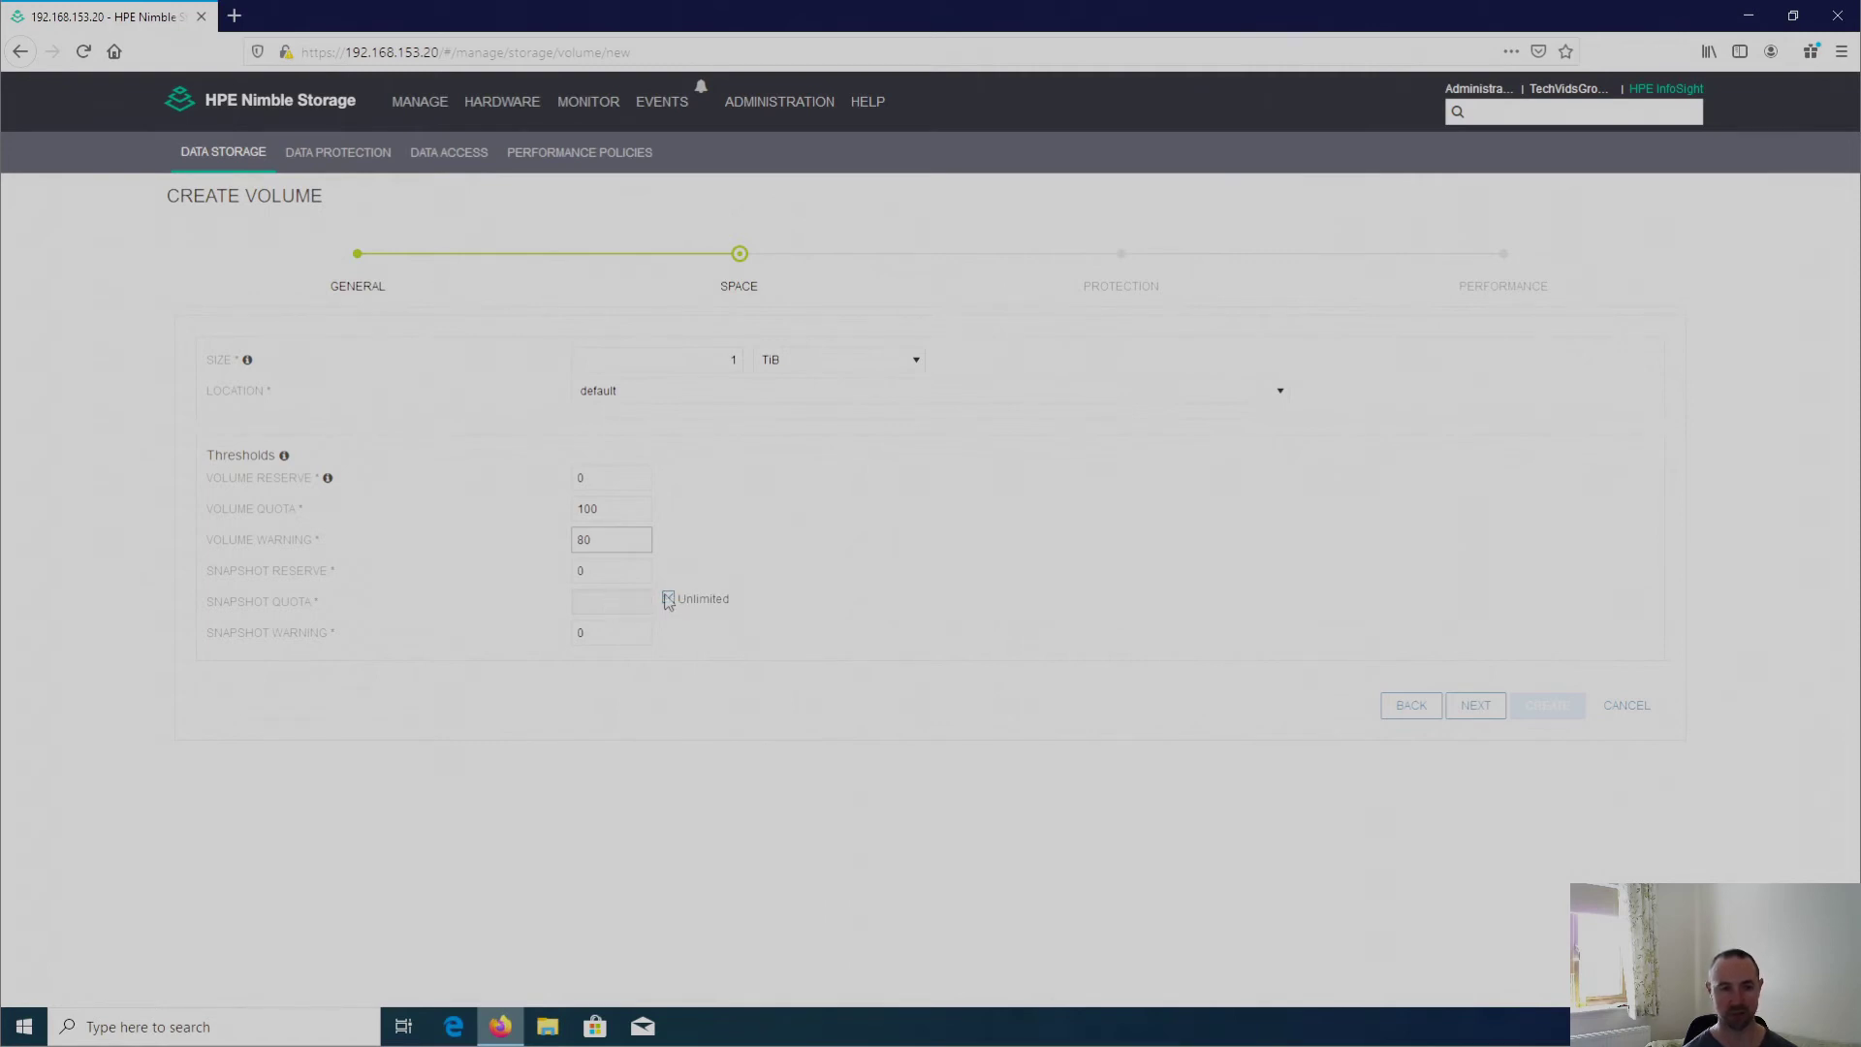
Step: Switch Snapshot Quota off, then back to Unlimited, clearing the offline-at-quota warning
{"action": "left_click", "coordinate": [669, 599]}
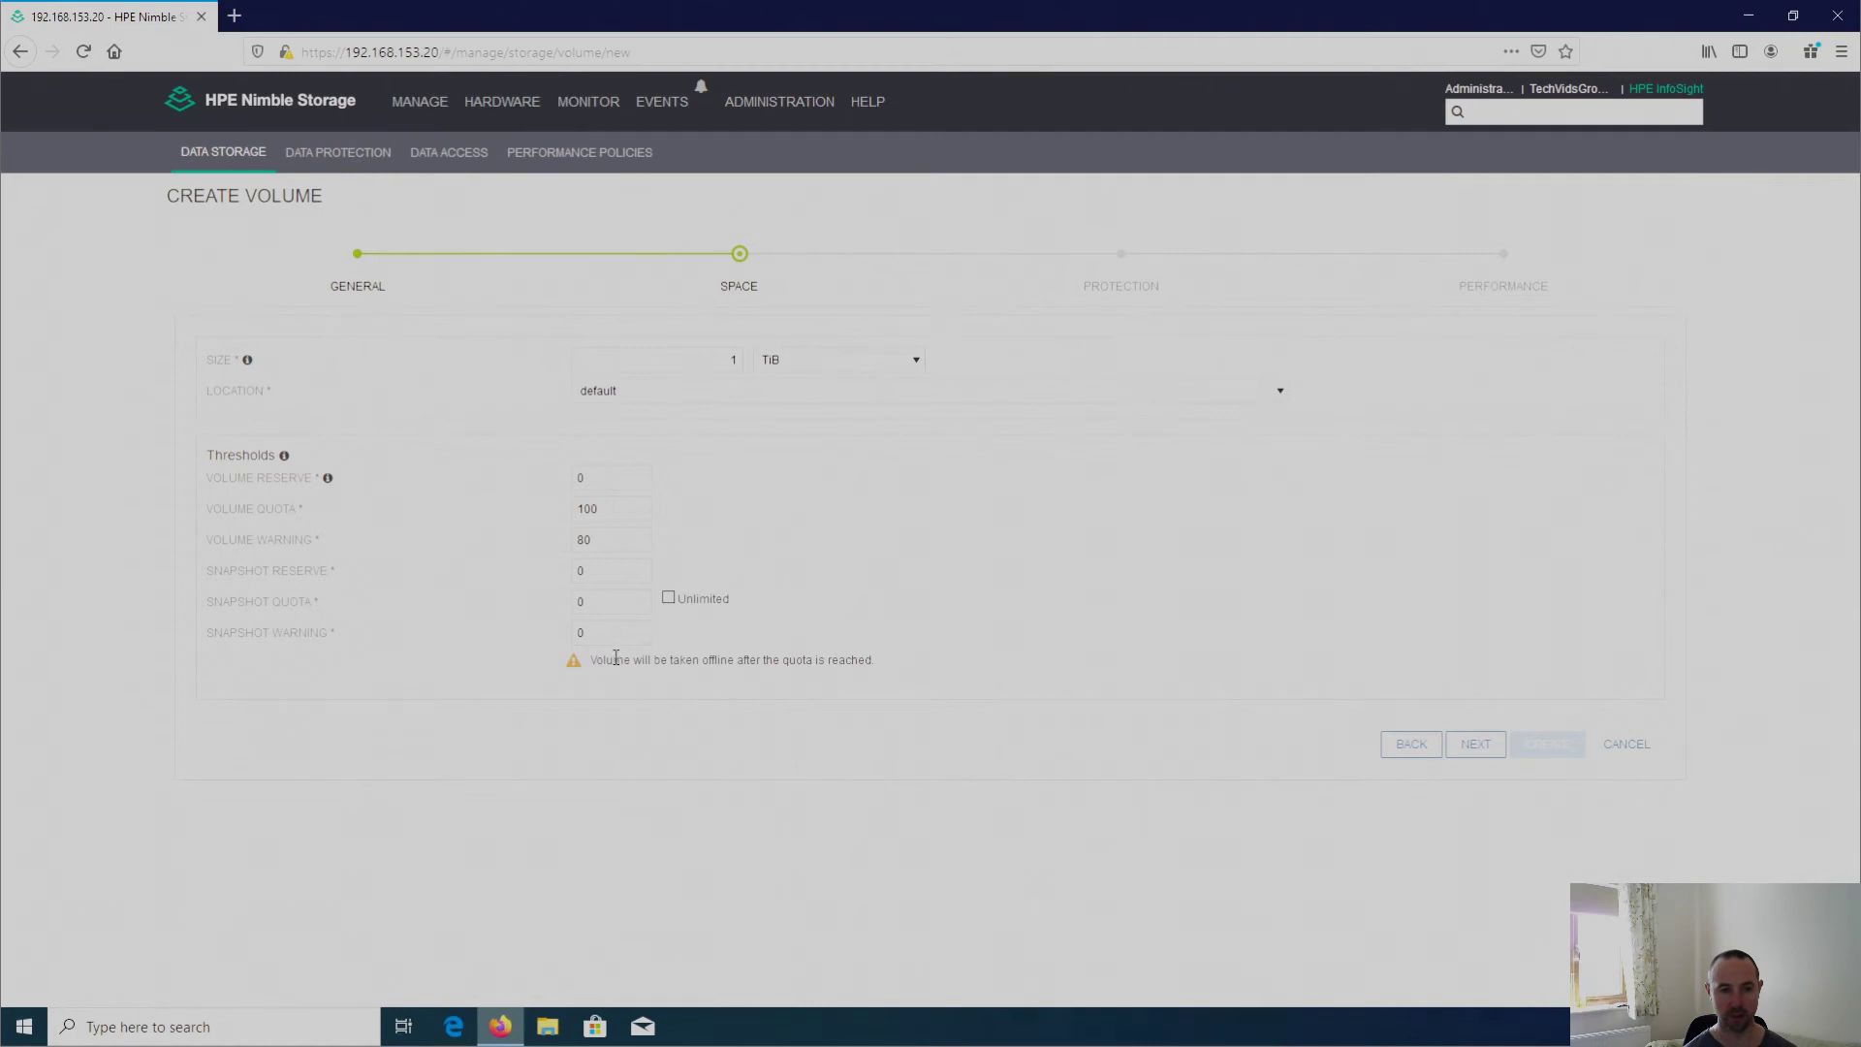
{"action": "left_click_drag", "start_coordinate": [614, 659], "coordinate": [892, 666]}
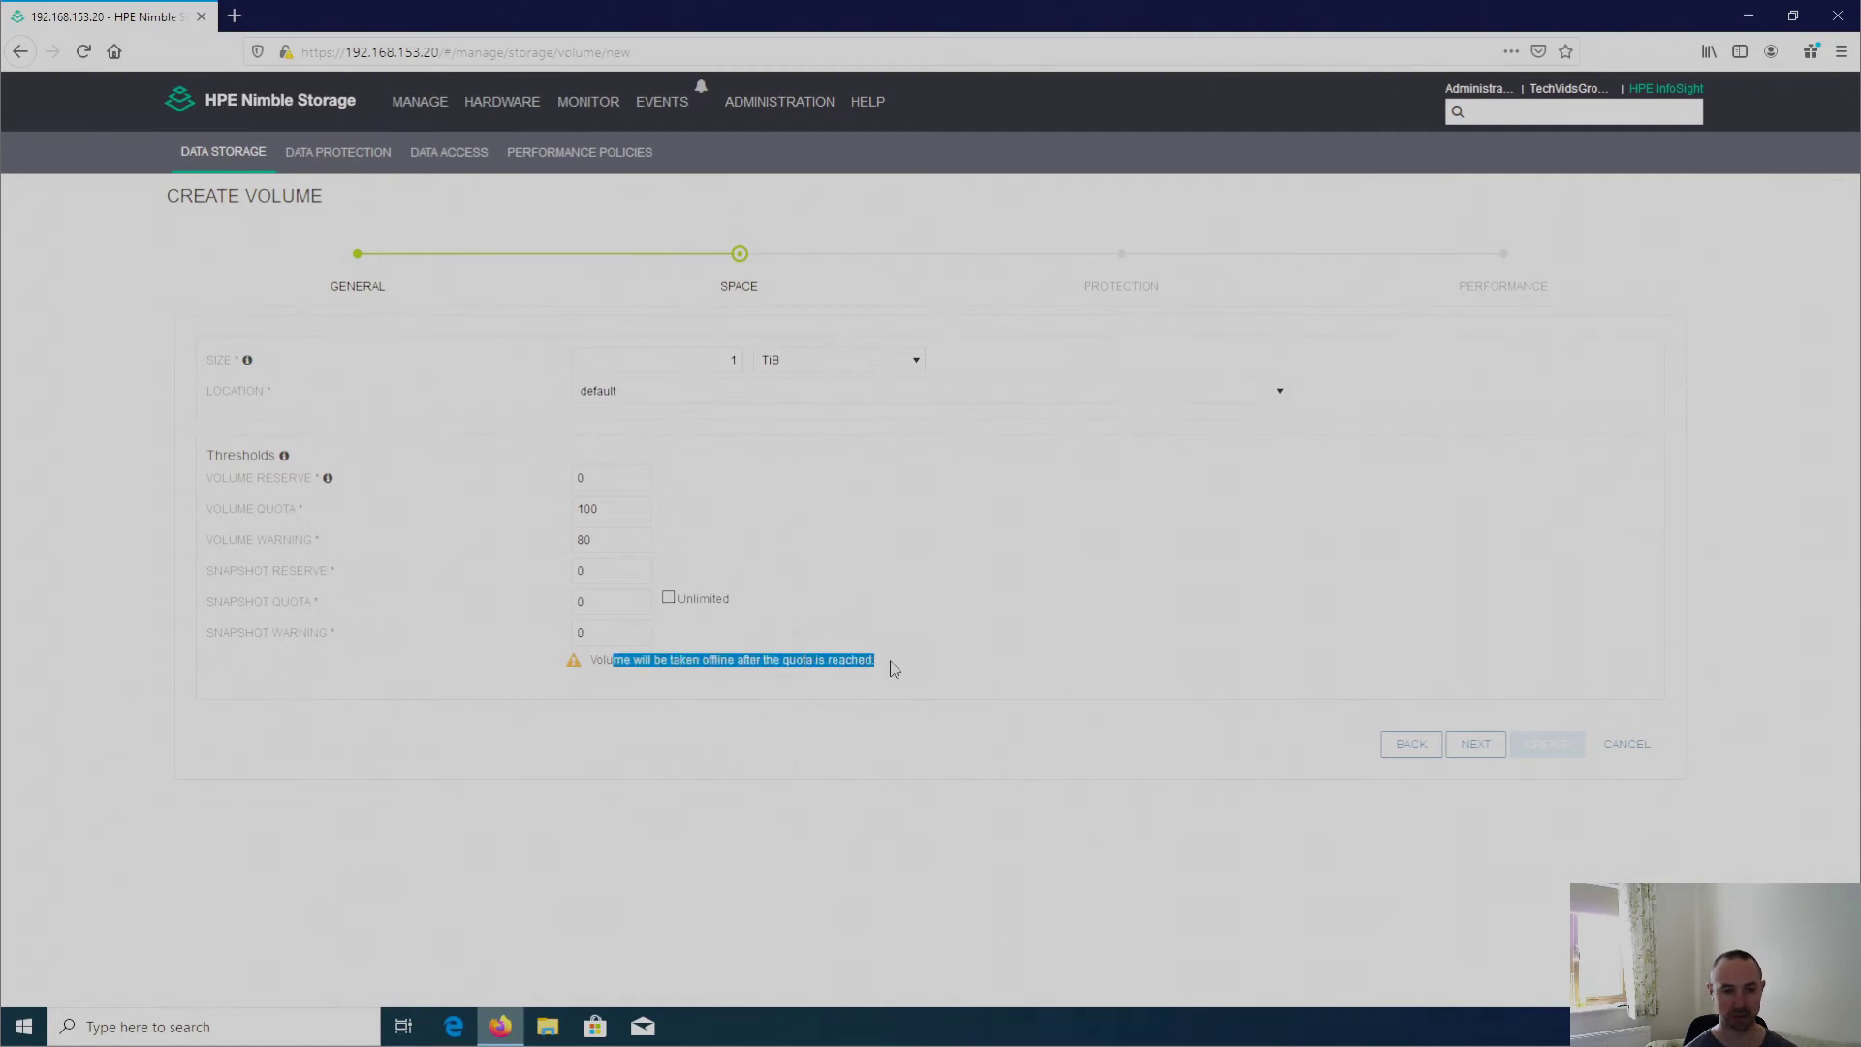
{"action": "left_click", "coordinate": [669, 598]}
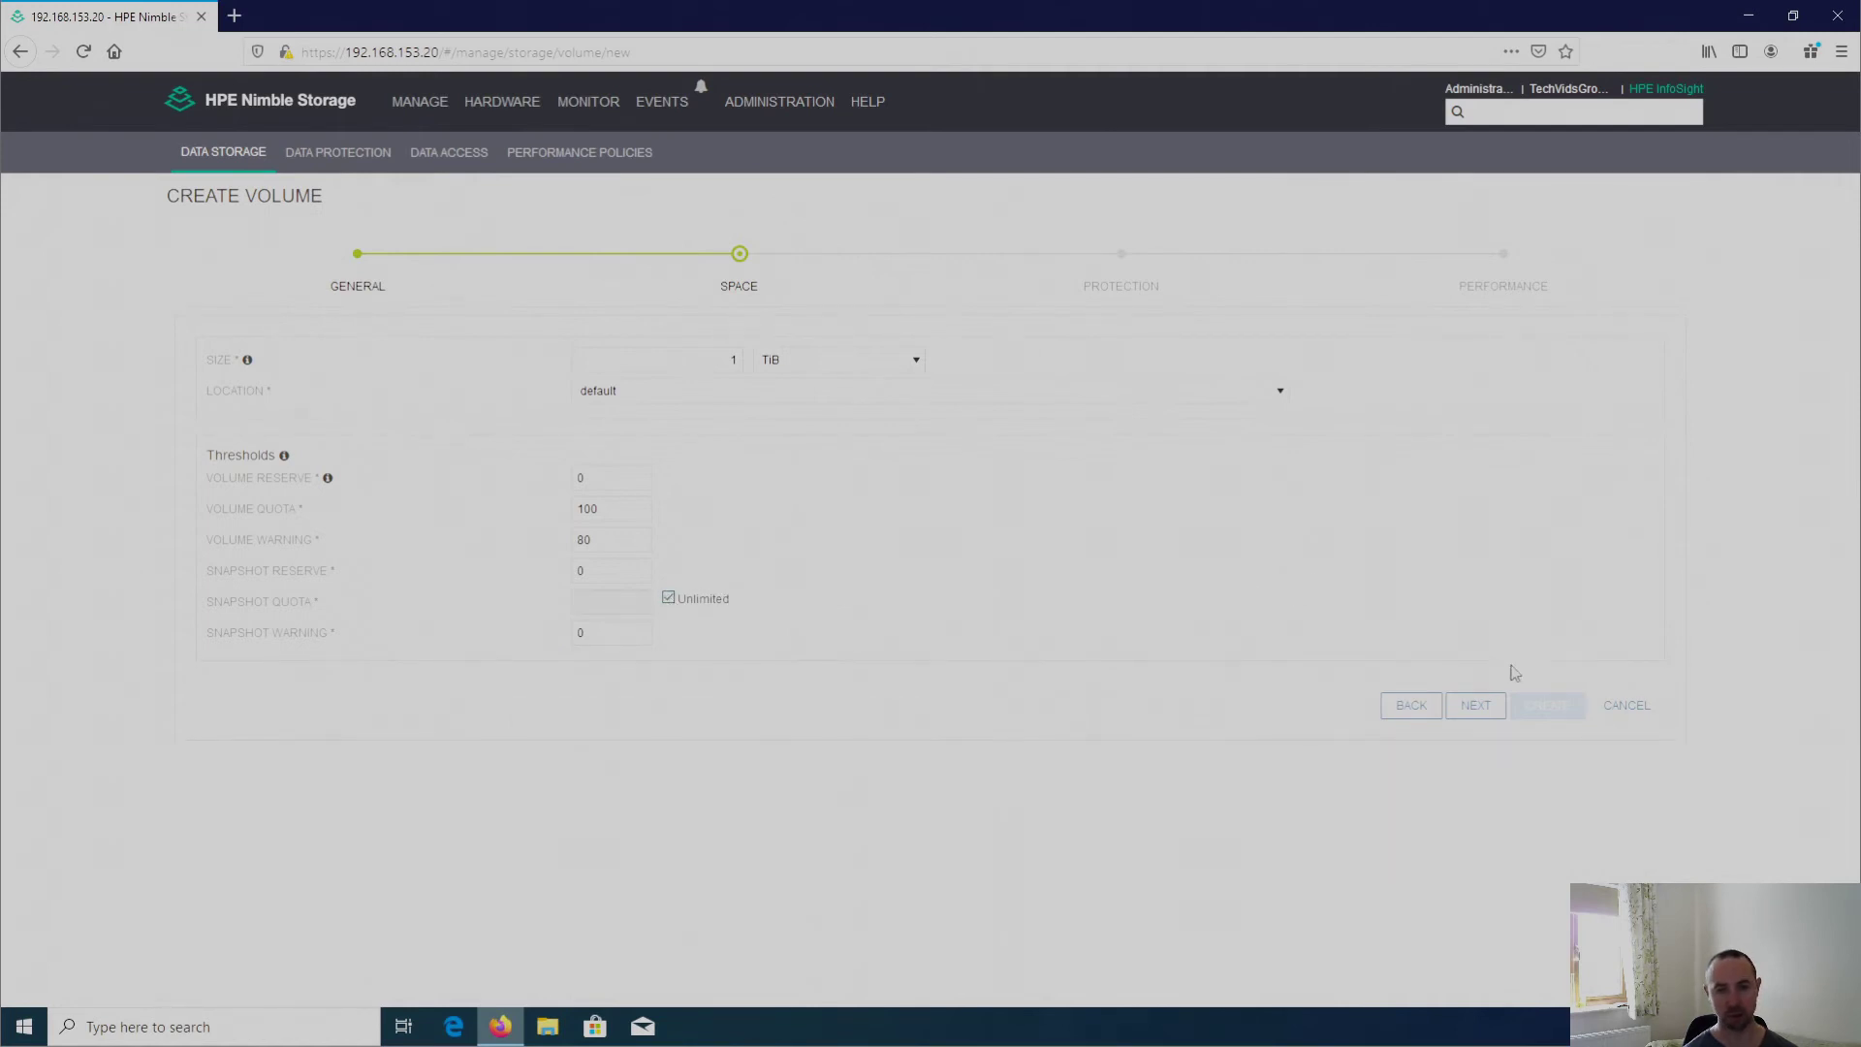
Step: Advance the vol2 wizard from Space to the Protection step
{"action": "left_click", "coordinate": [1493, 714]}
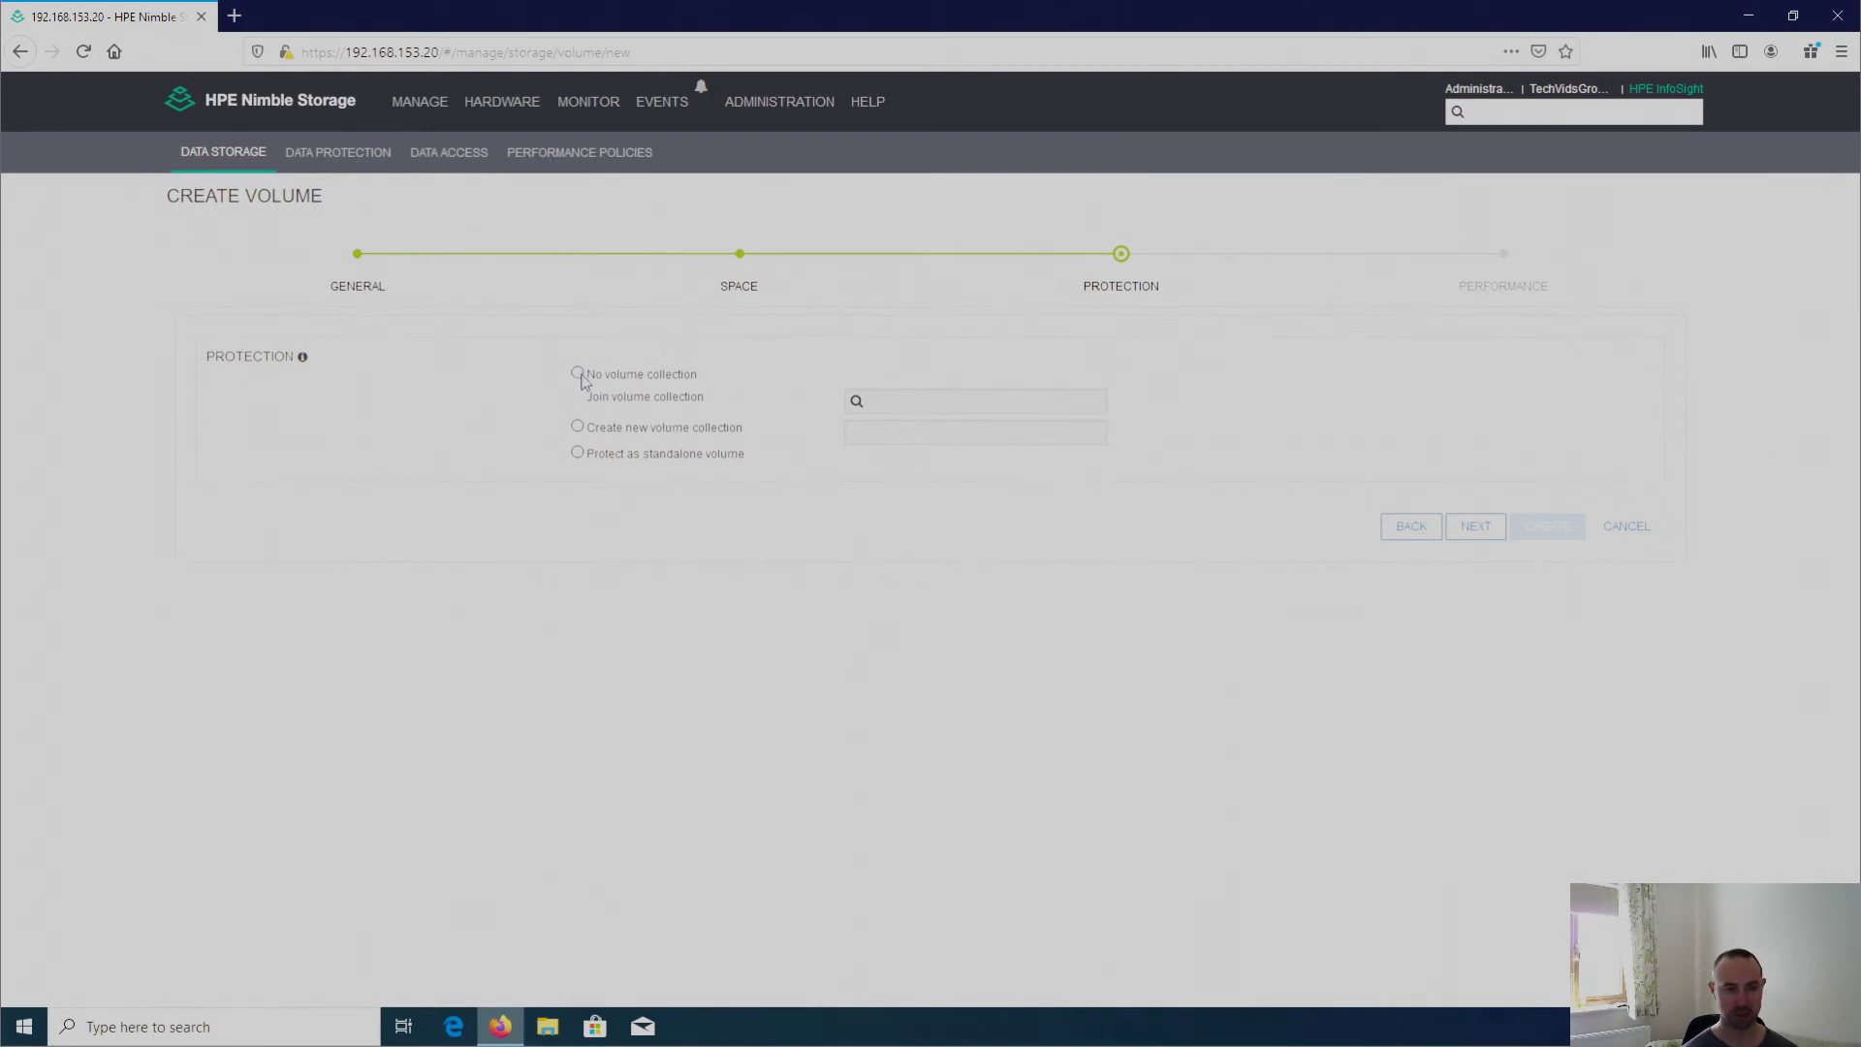
{"action": "left_click_drag", "start_coordinate": [594, 374], "coordinate": [637, 375]}
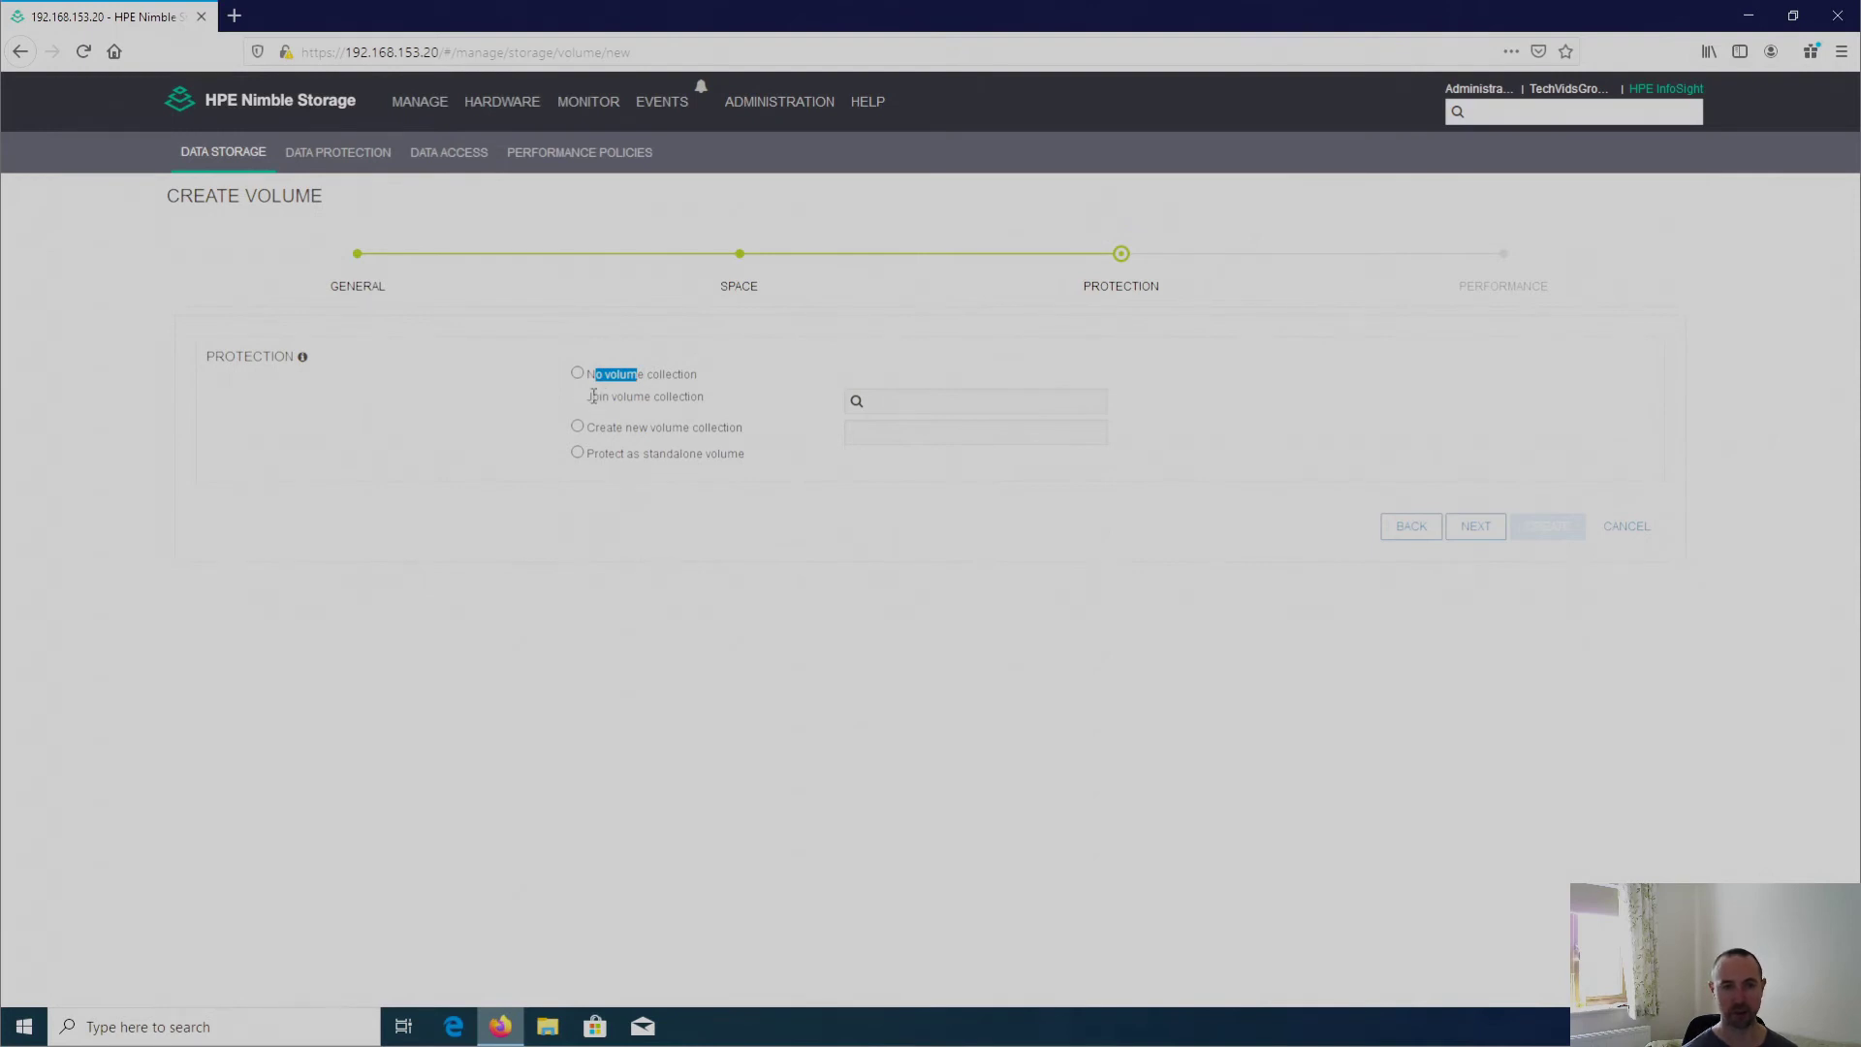
{"action": "left_click", "coordinate": [611, 376]}
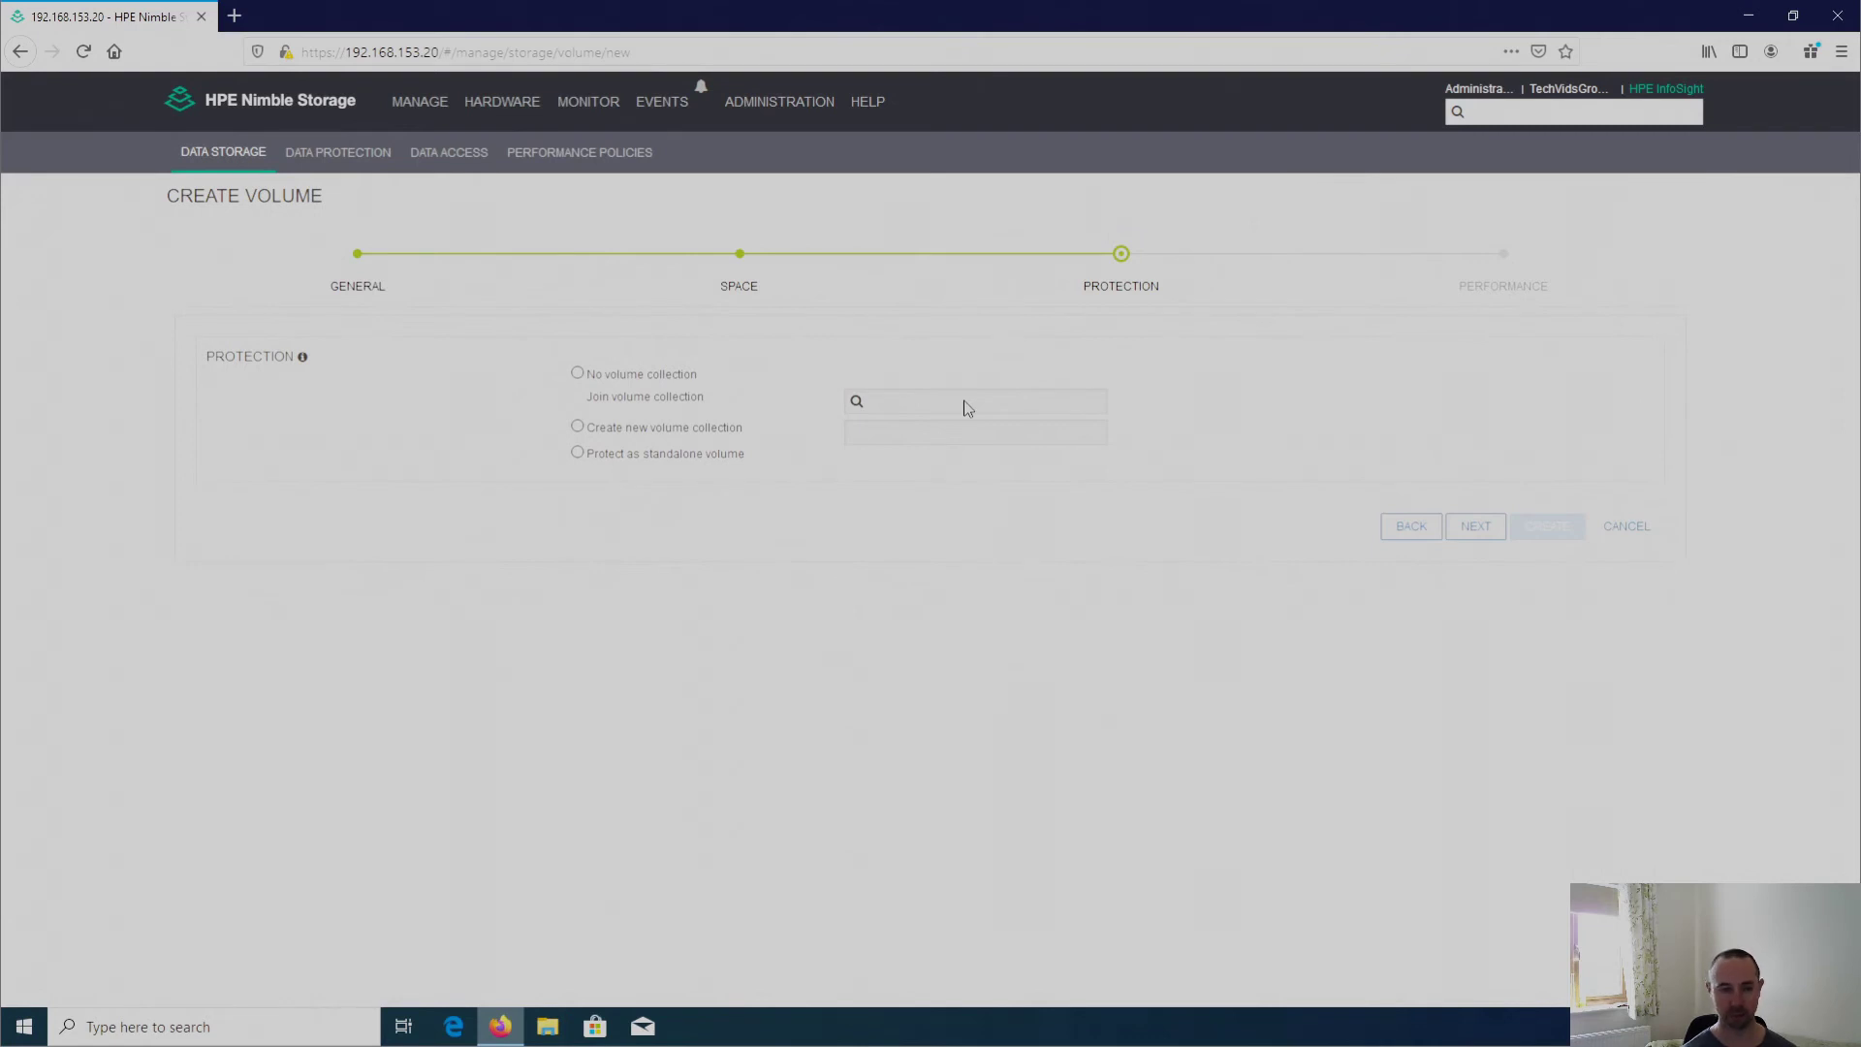
Step: Try Create new volume collection, then settle on No volume collection for vol2
{"action": "left_click", "coordinate": [578, 429]}
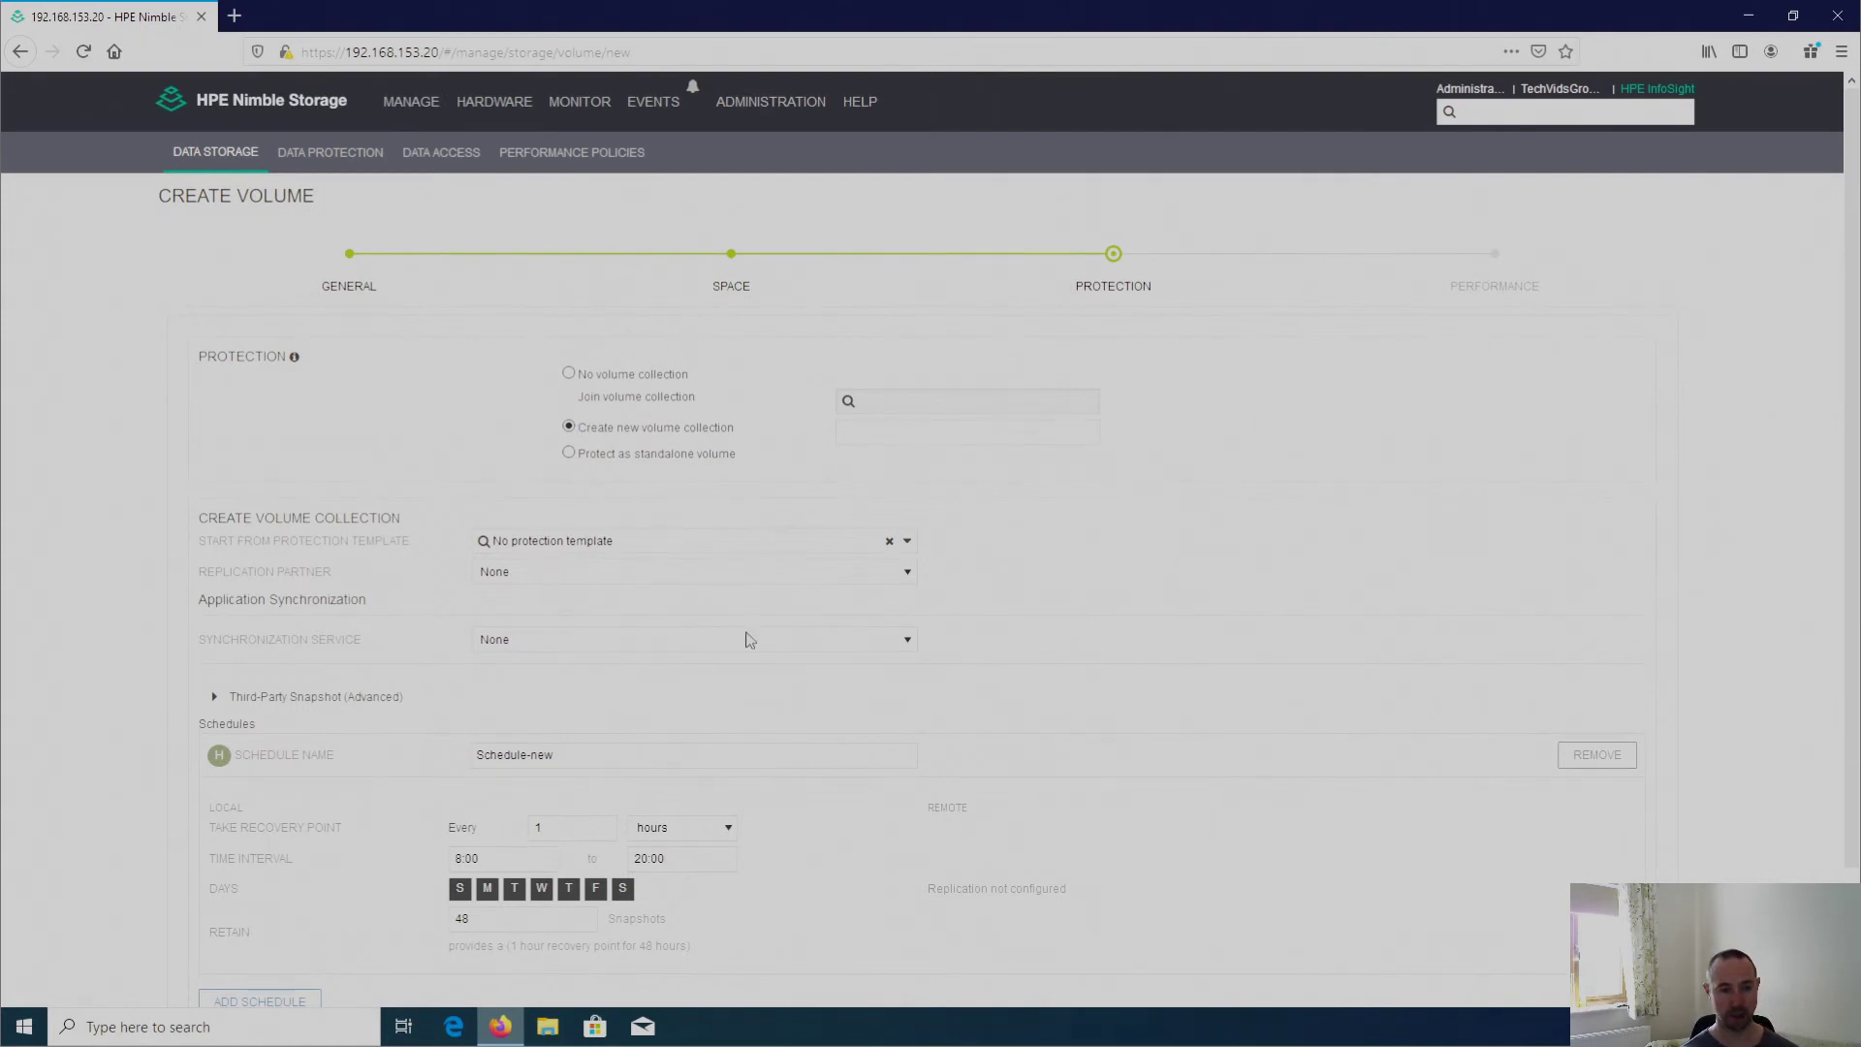
{"action": "scroll", "coordinate": [748, 635], "scroll_direction": "down", "scroll_amount": 3}
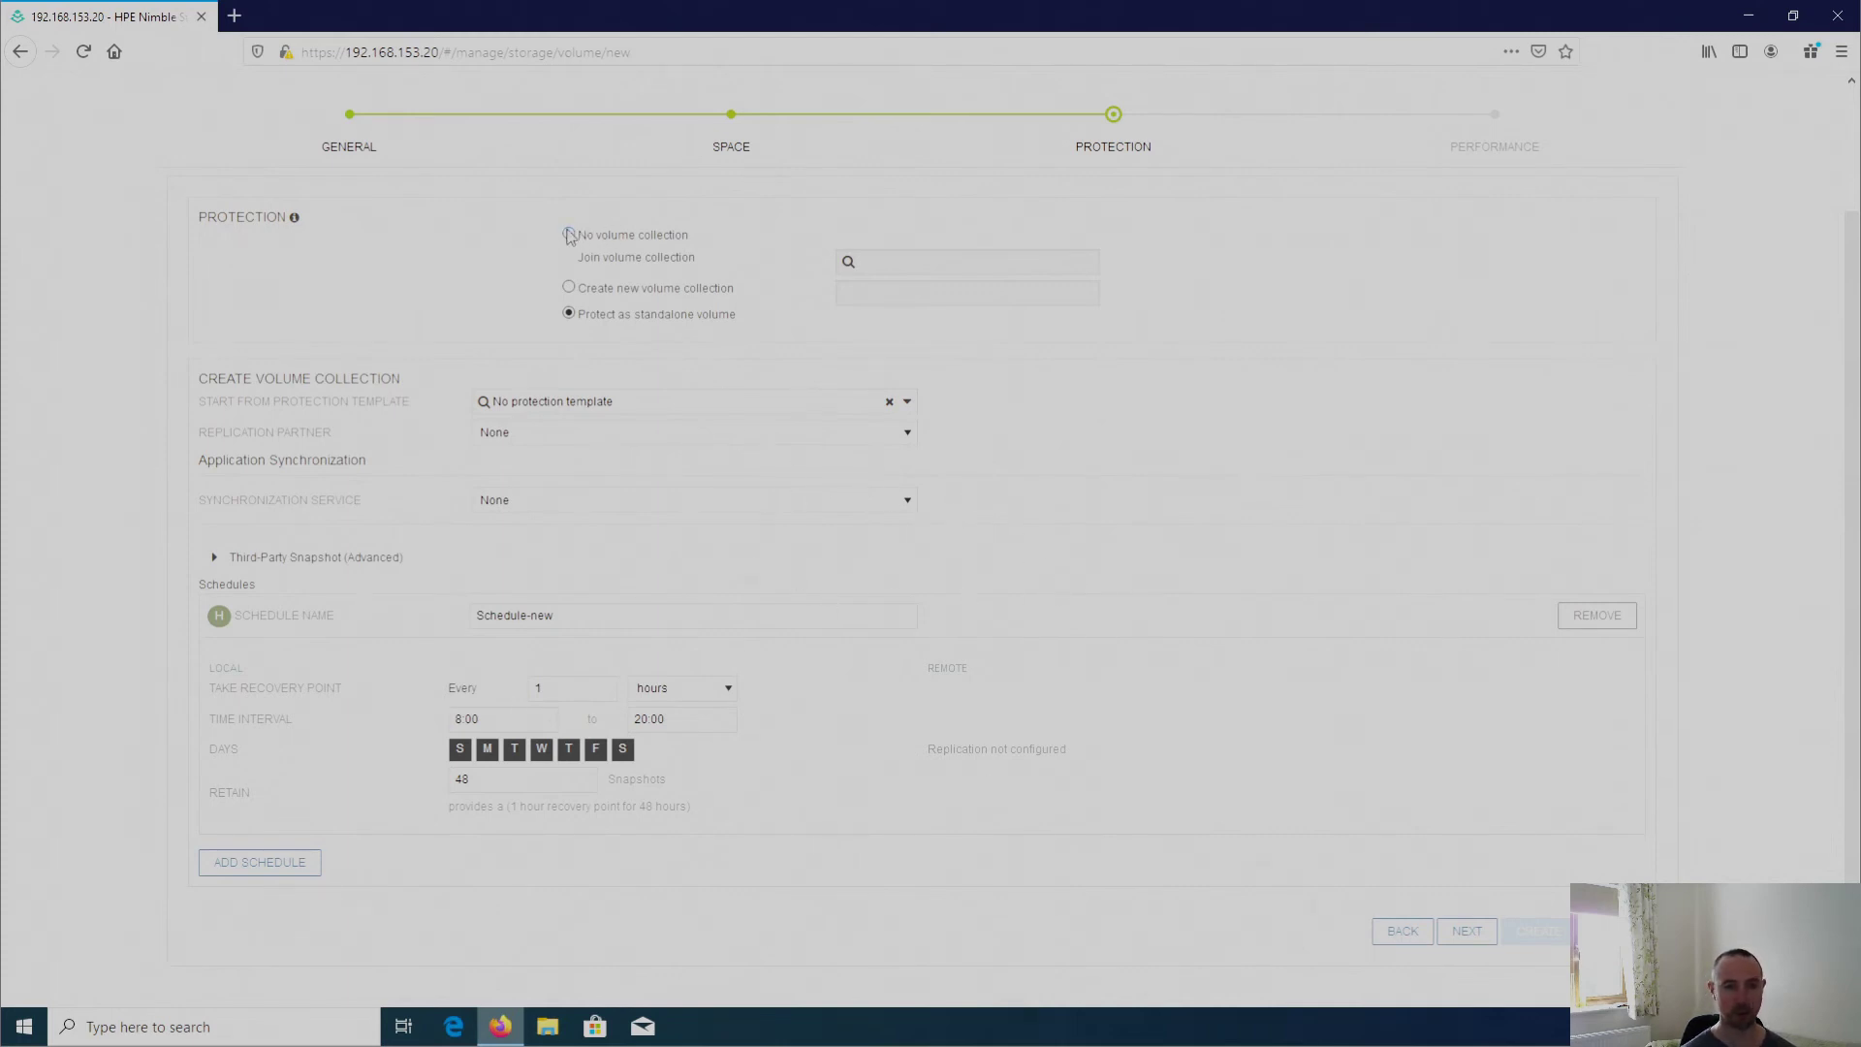
{"action": "left_click", "coordinate": [569, 234]}
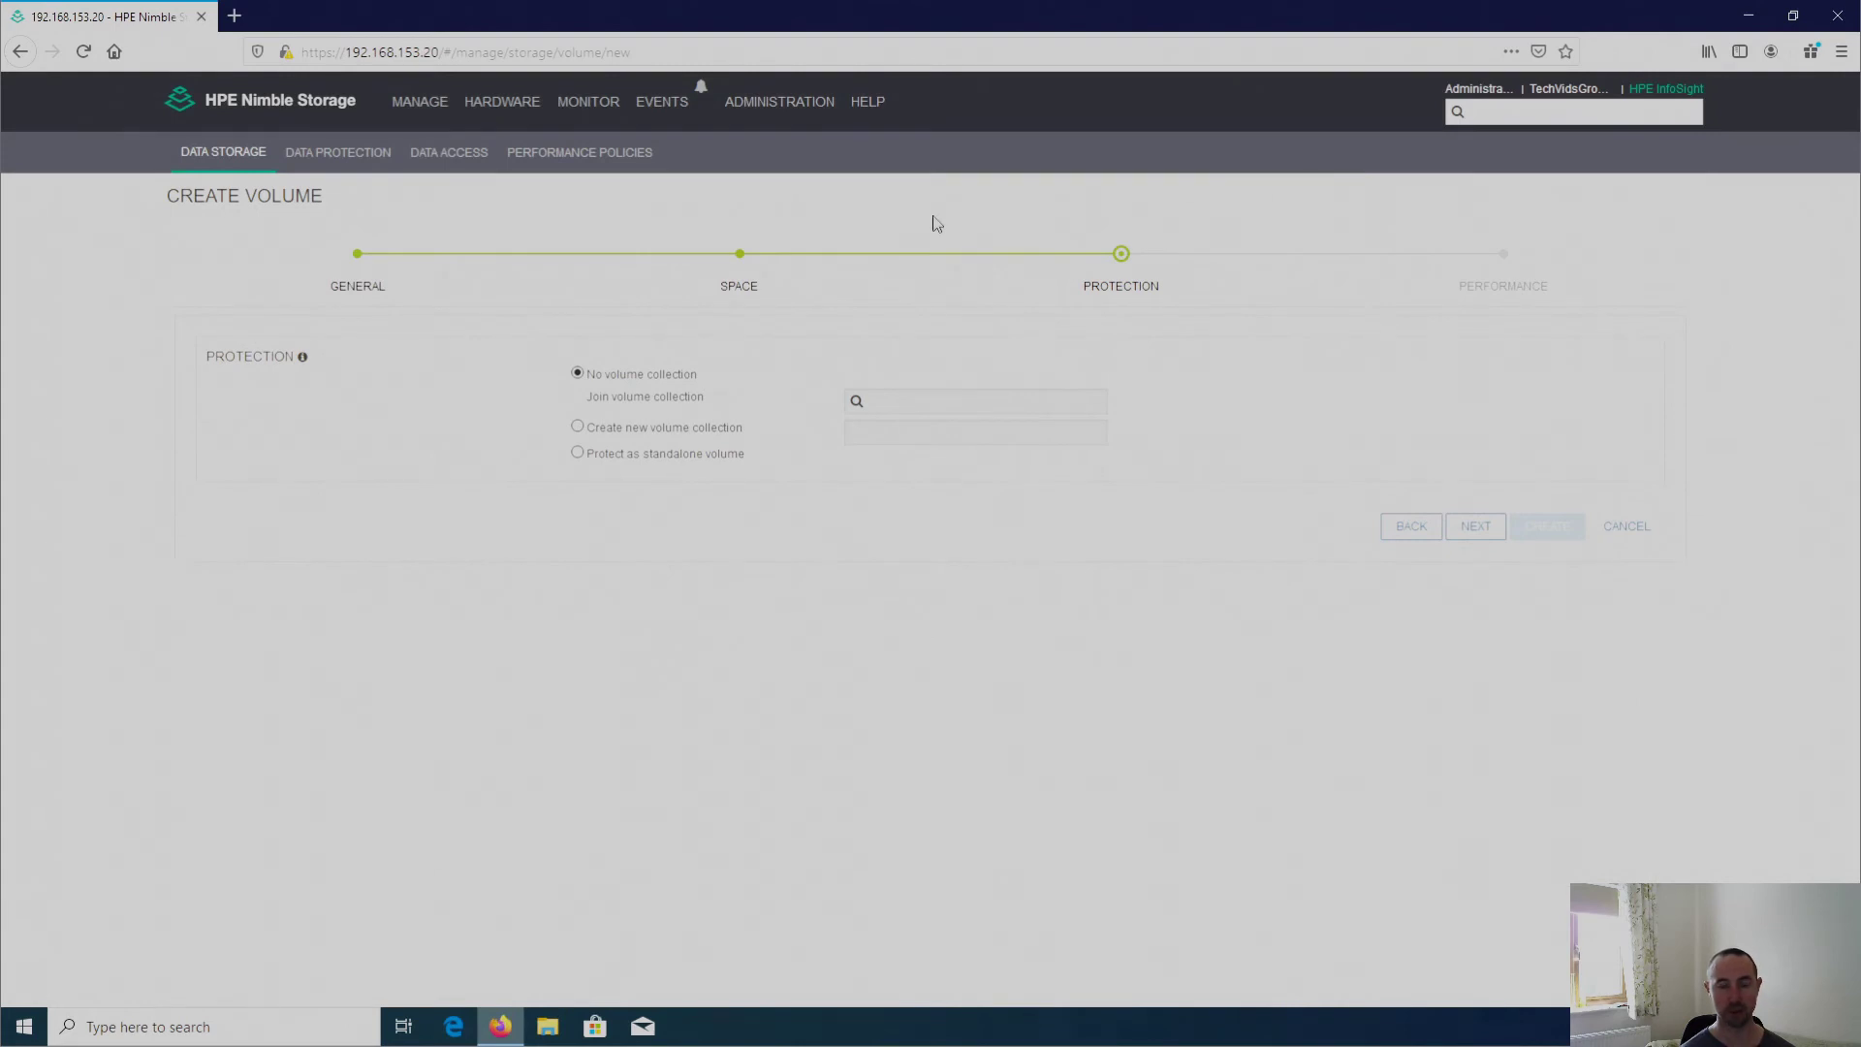
Step: Advance vol2's wizard to Performance and try Pinned caching, which warns 1 TiB exceeds cache capacity
{"action": "left_click", "coordinate": [1473, 532]}
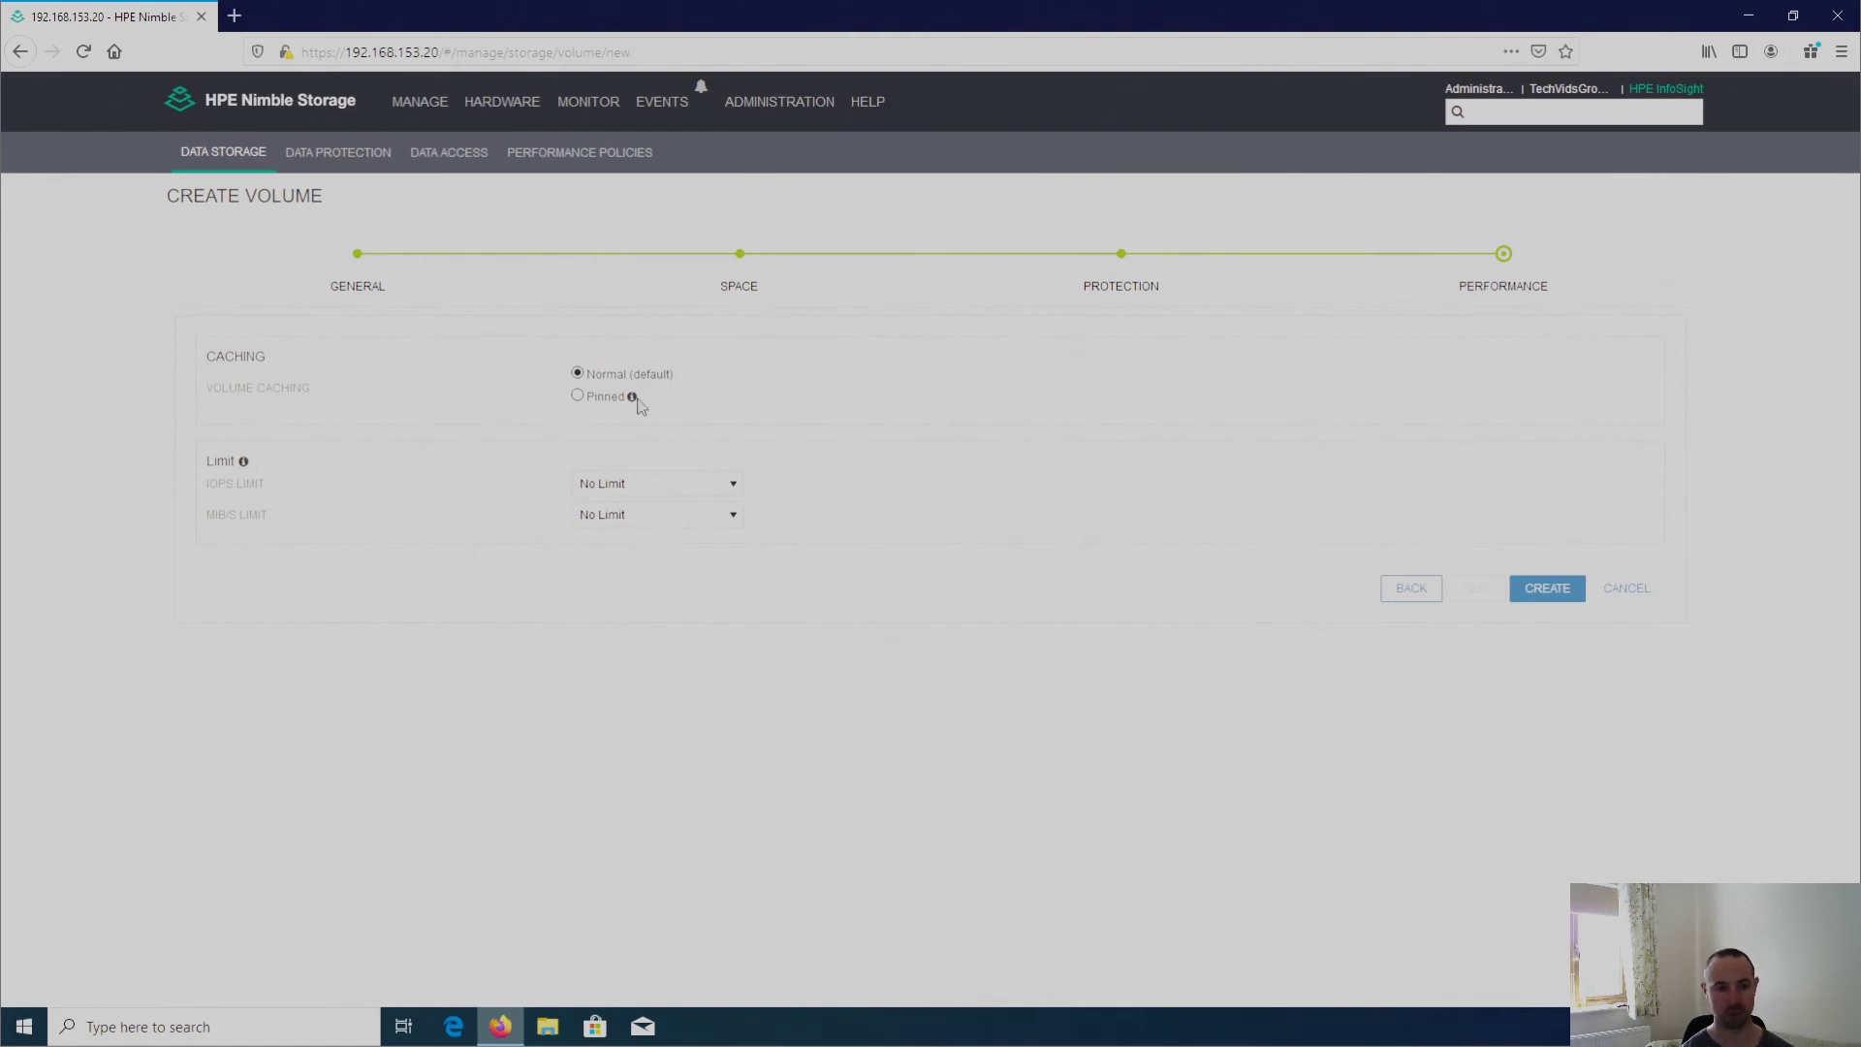
{"action": "left_click", "coordinate": [579, 398]}
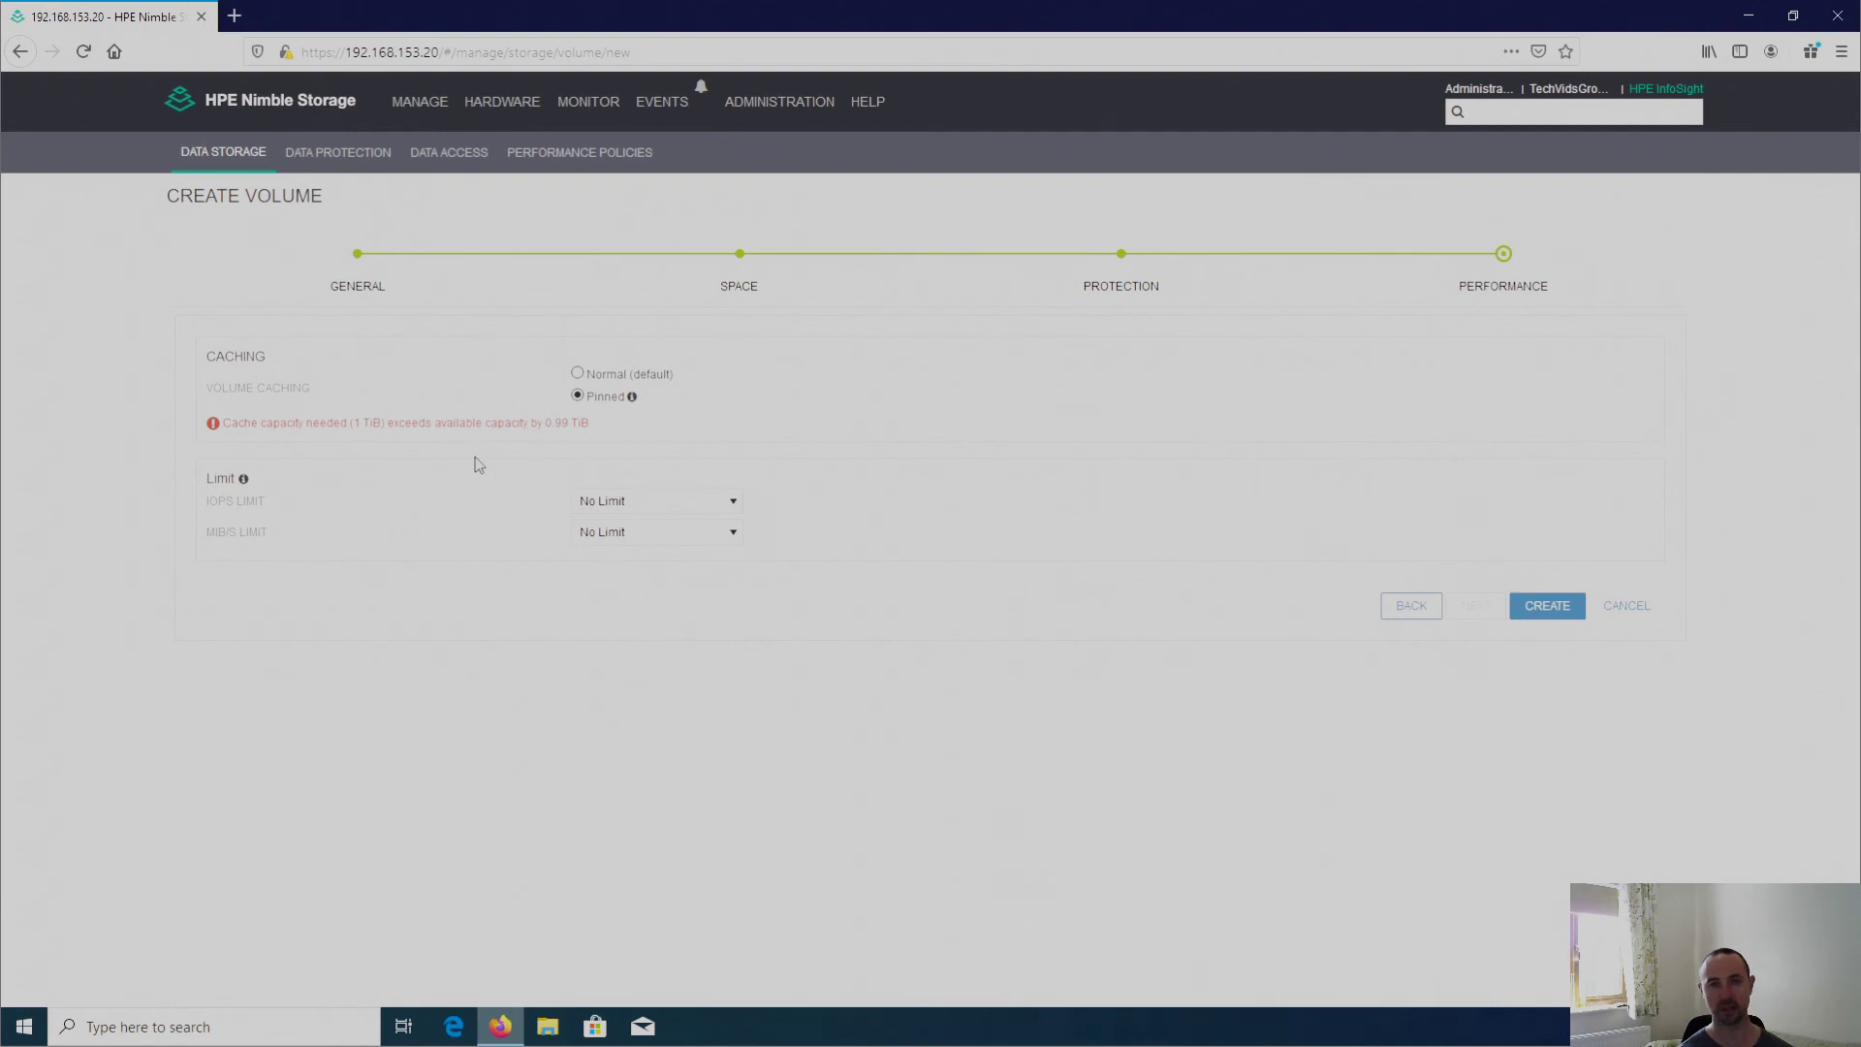
{"action": "left_click", "coordinate": [577, 374]}
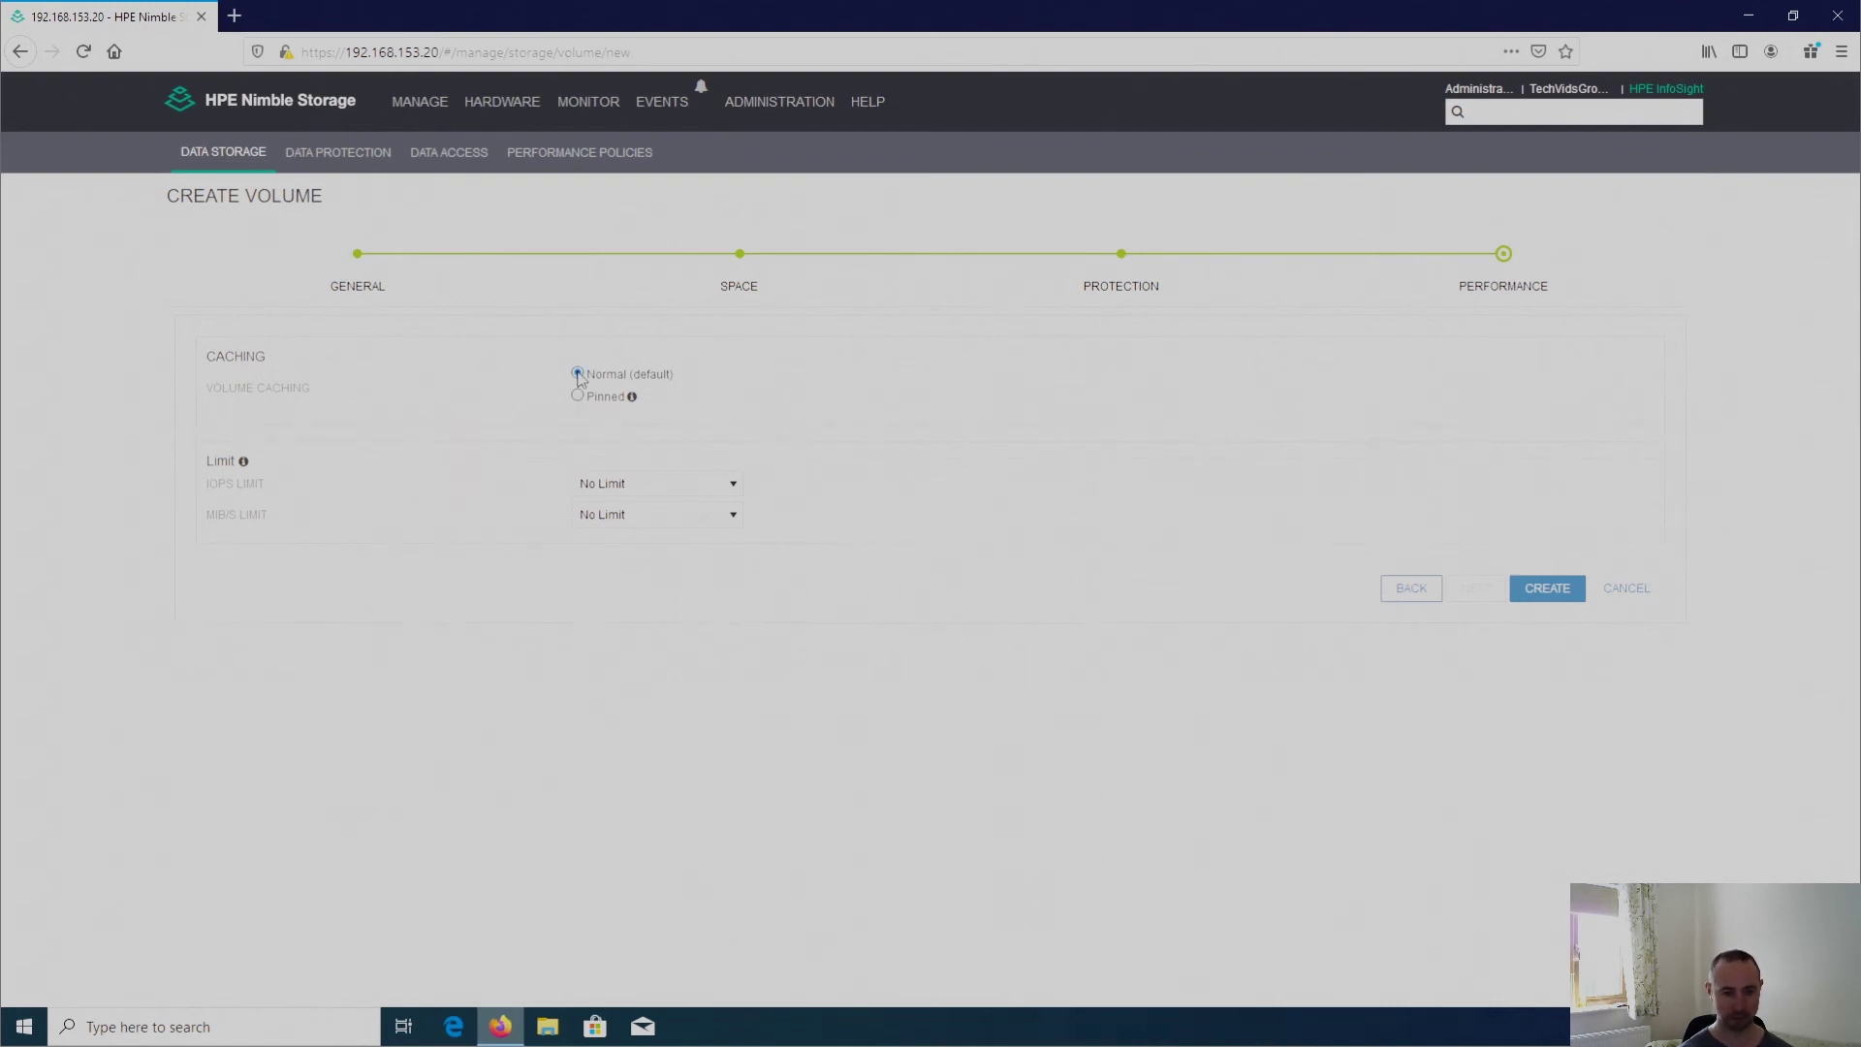
{"action": "left_click", "coordinate": [737, 486]}
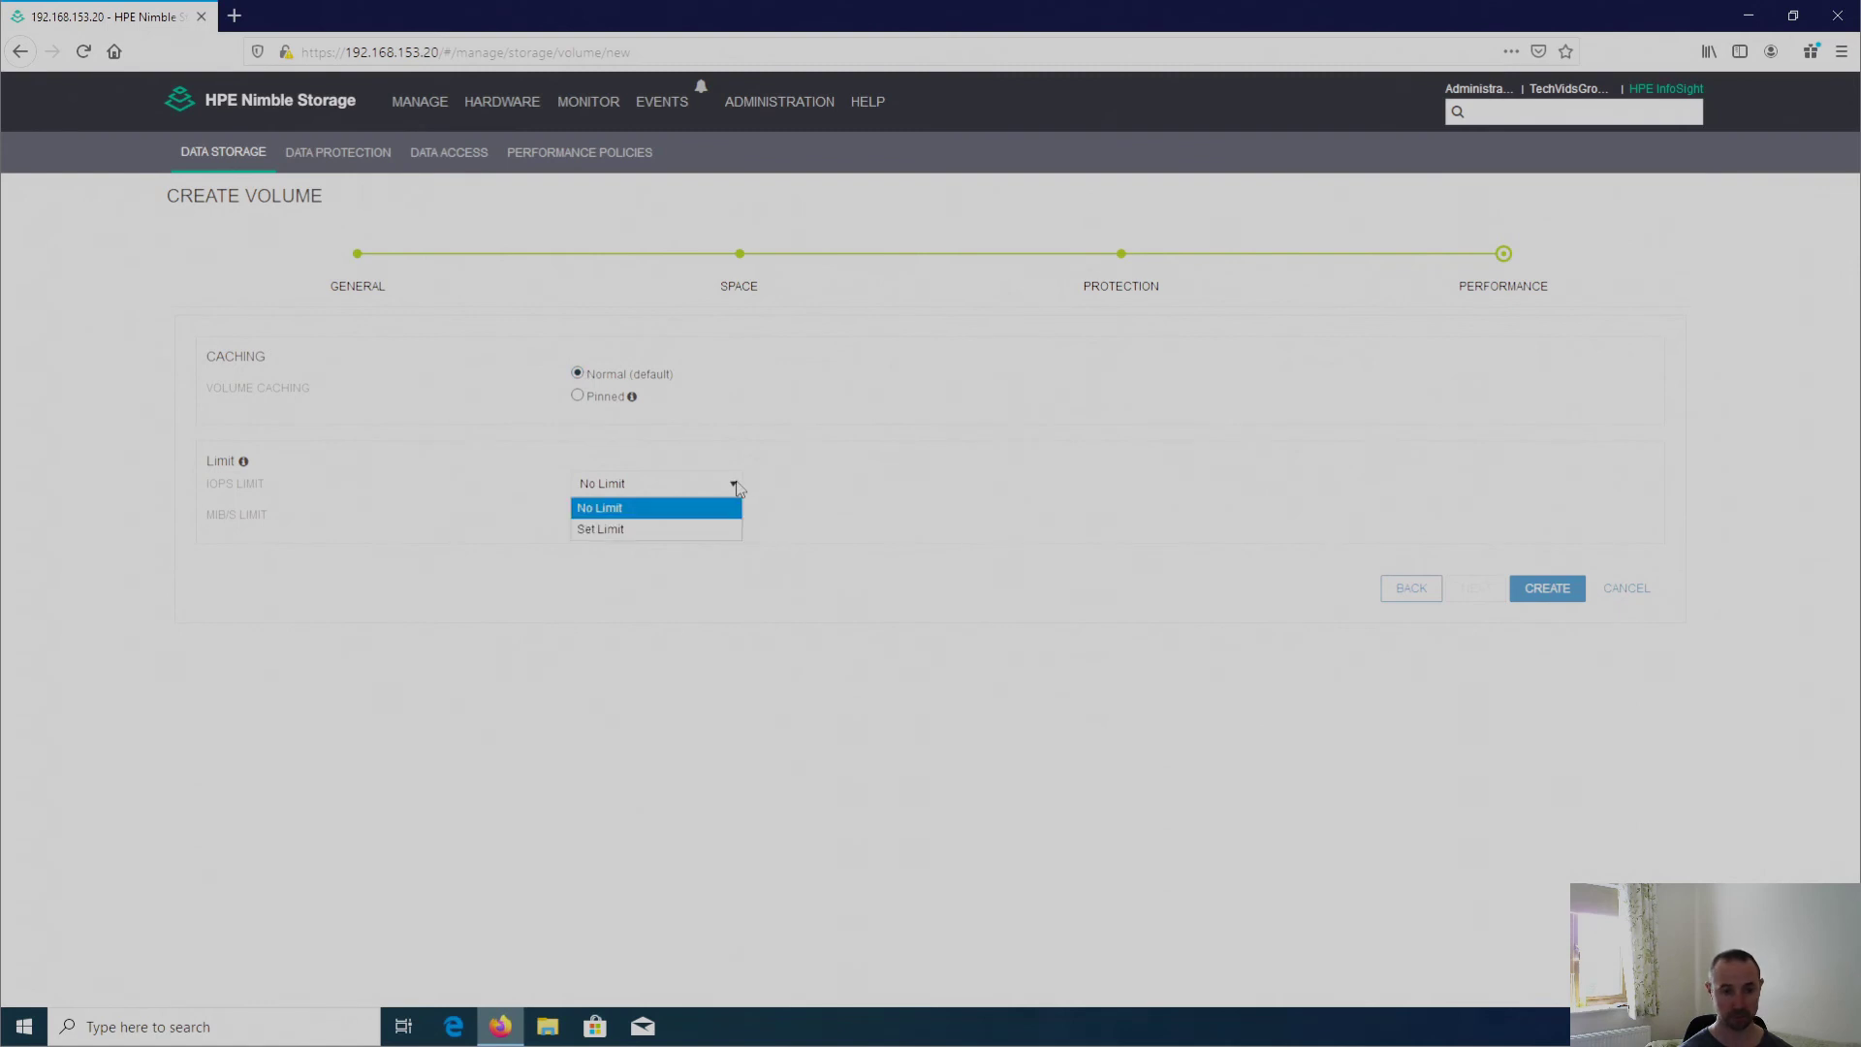
{"action": "left_click", "coordinate": [712, 528]}
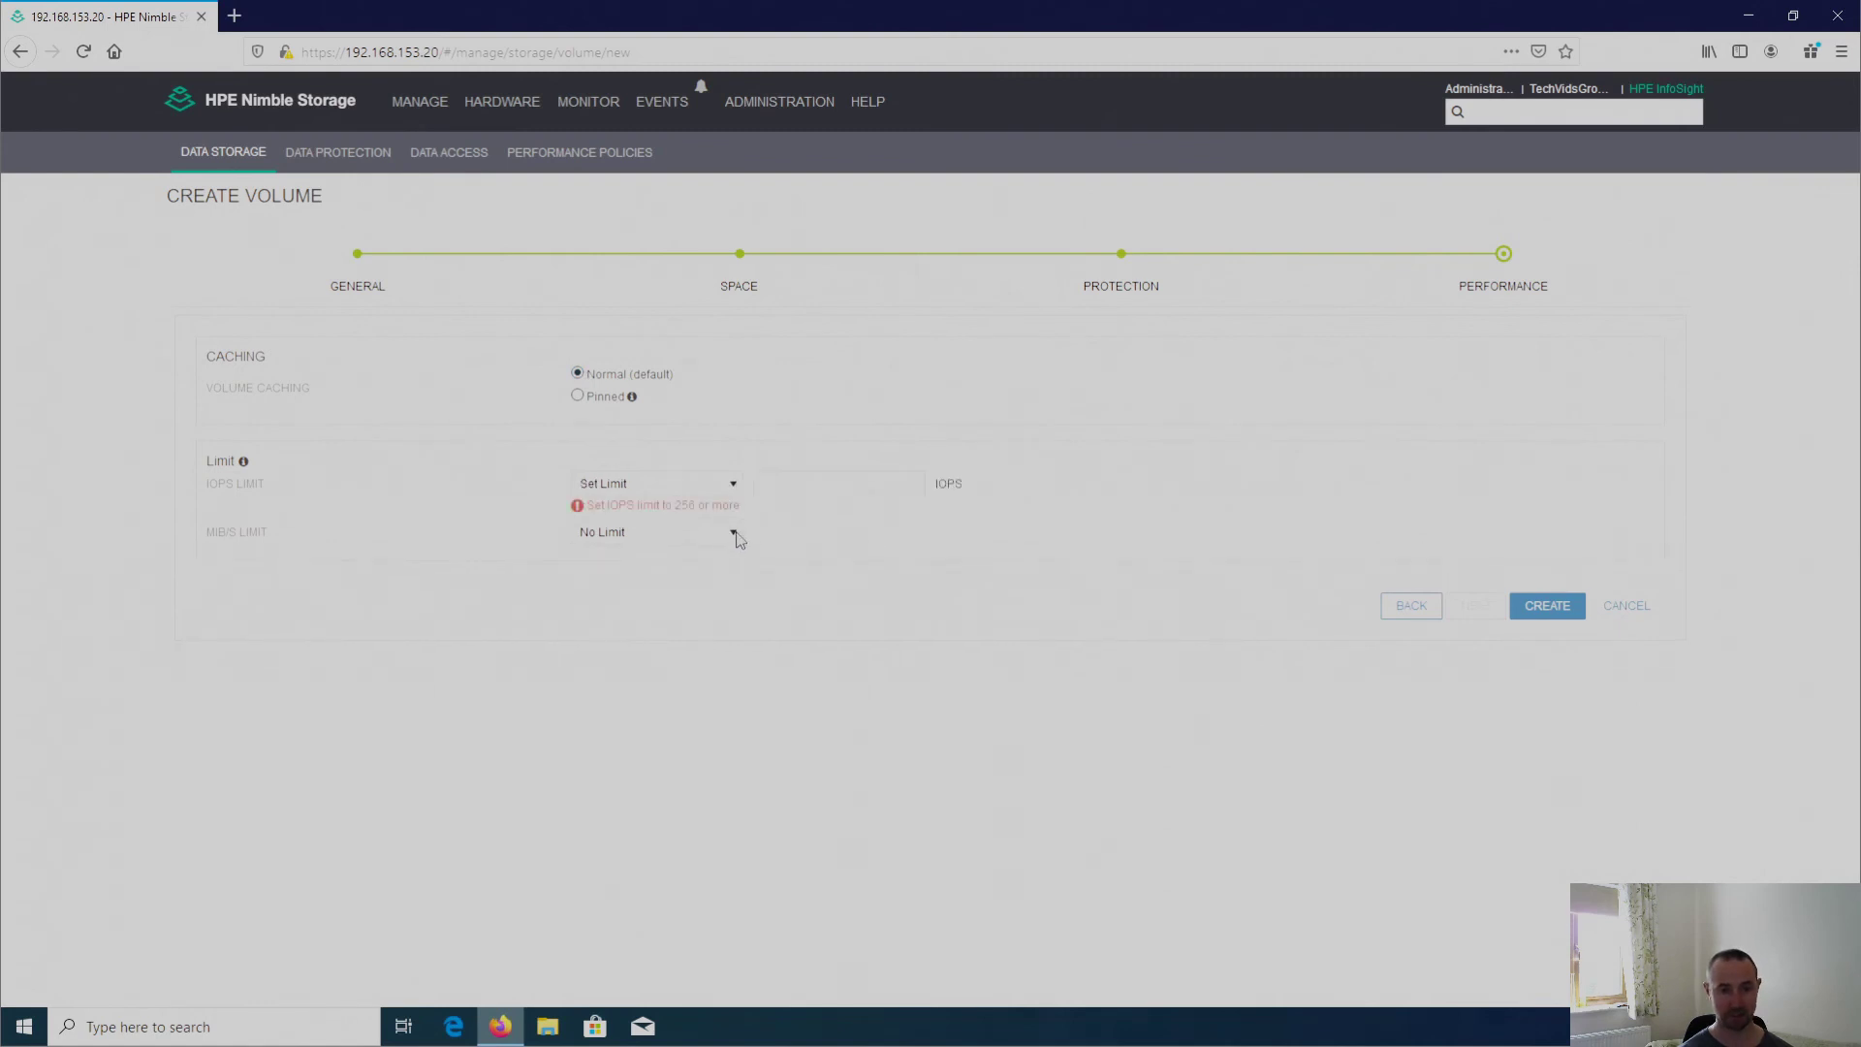
{"action": "left_click", "coordinate": [737, 536]}
{"action": "left_click", "coordinate": [685, 580]}
{"action": "left_click", "coordinate": [734, 487]}
{"action": "left_click", "coordinate": [694, 508]}
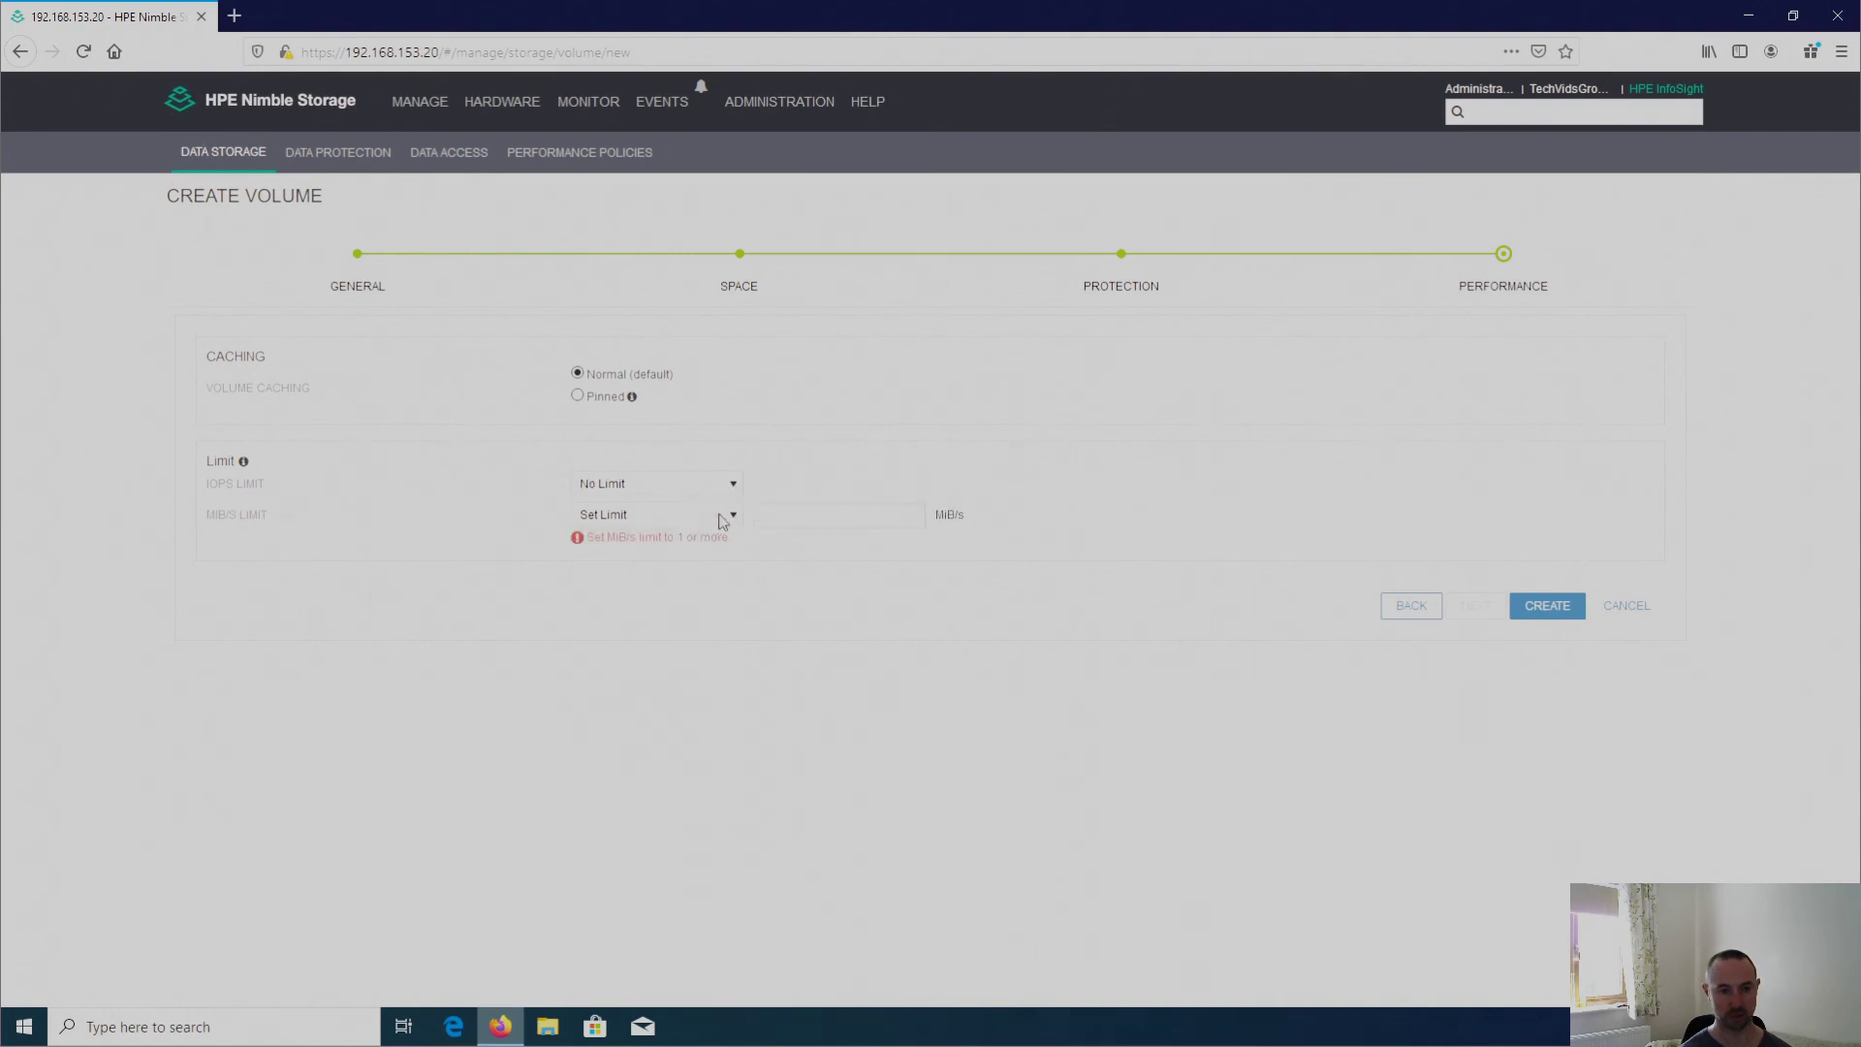
{"action": "left_click", "coordinate": [731, 515]}
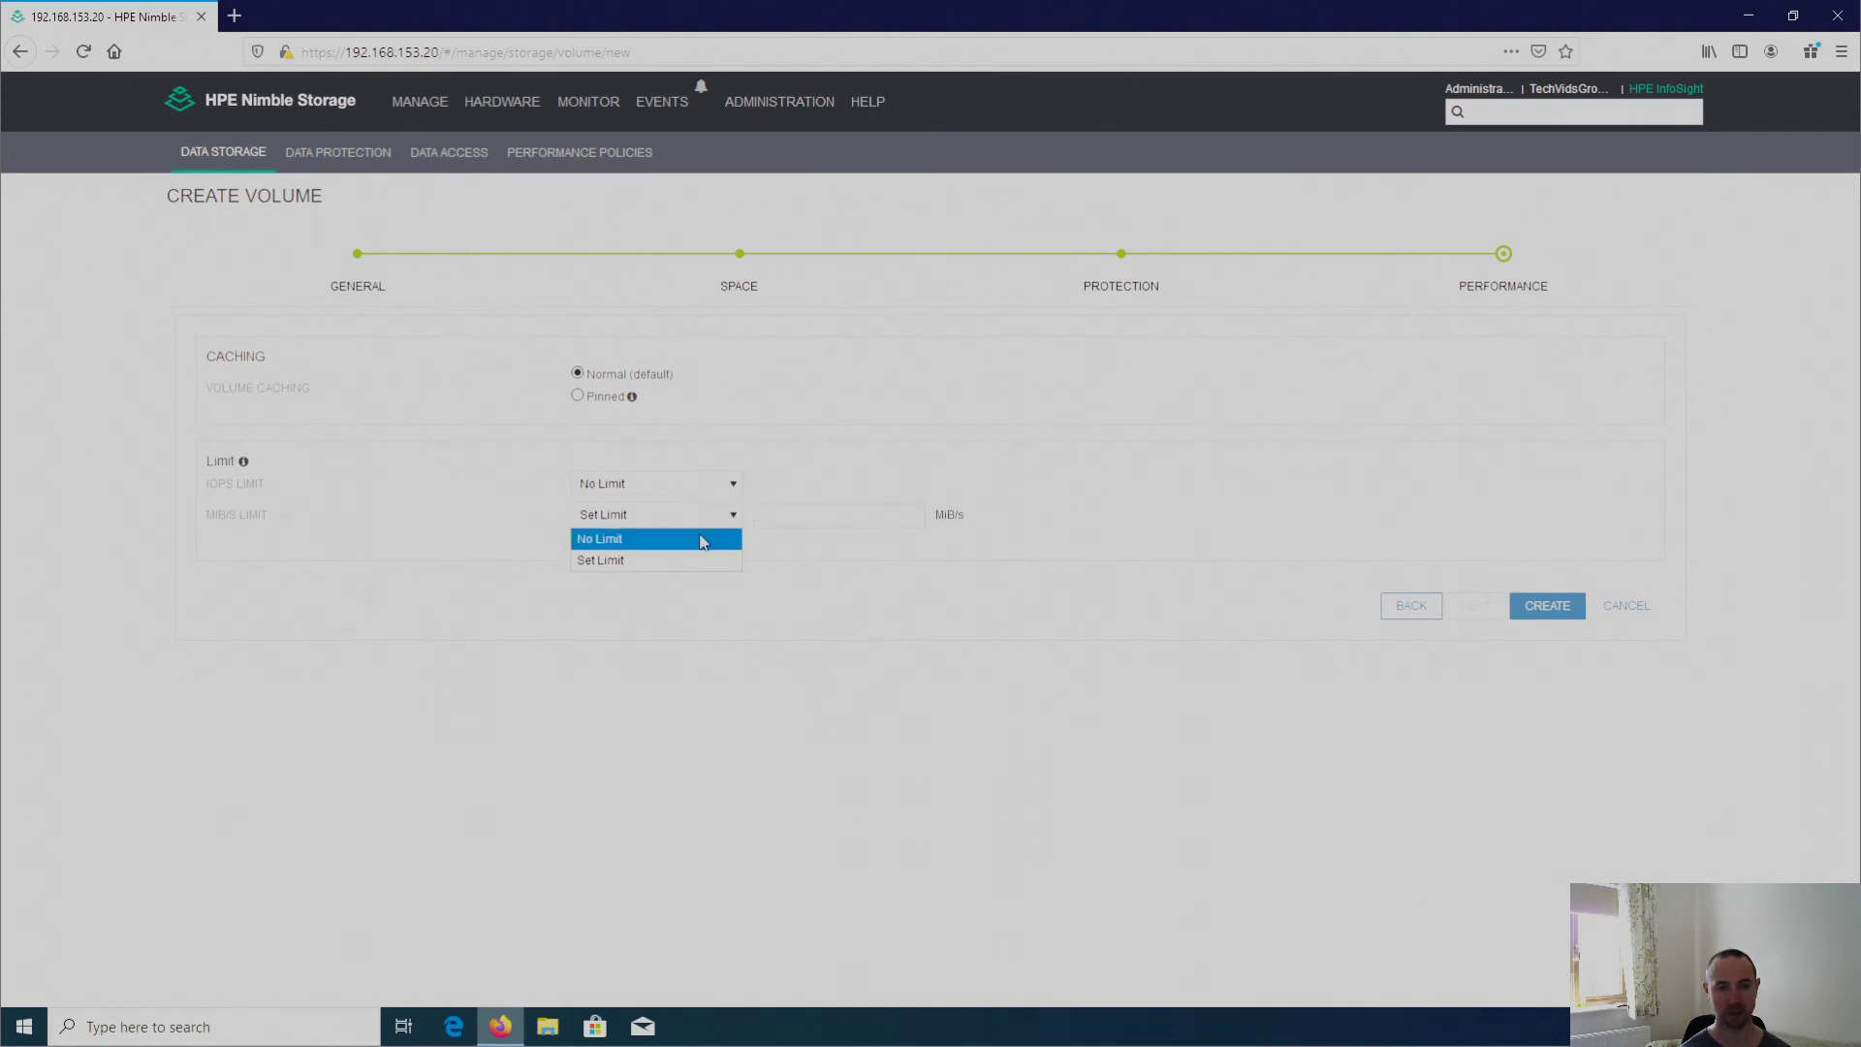
{"action": "left_click", "coordinate": [704, 541]}
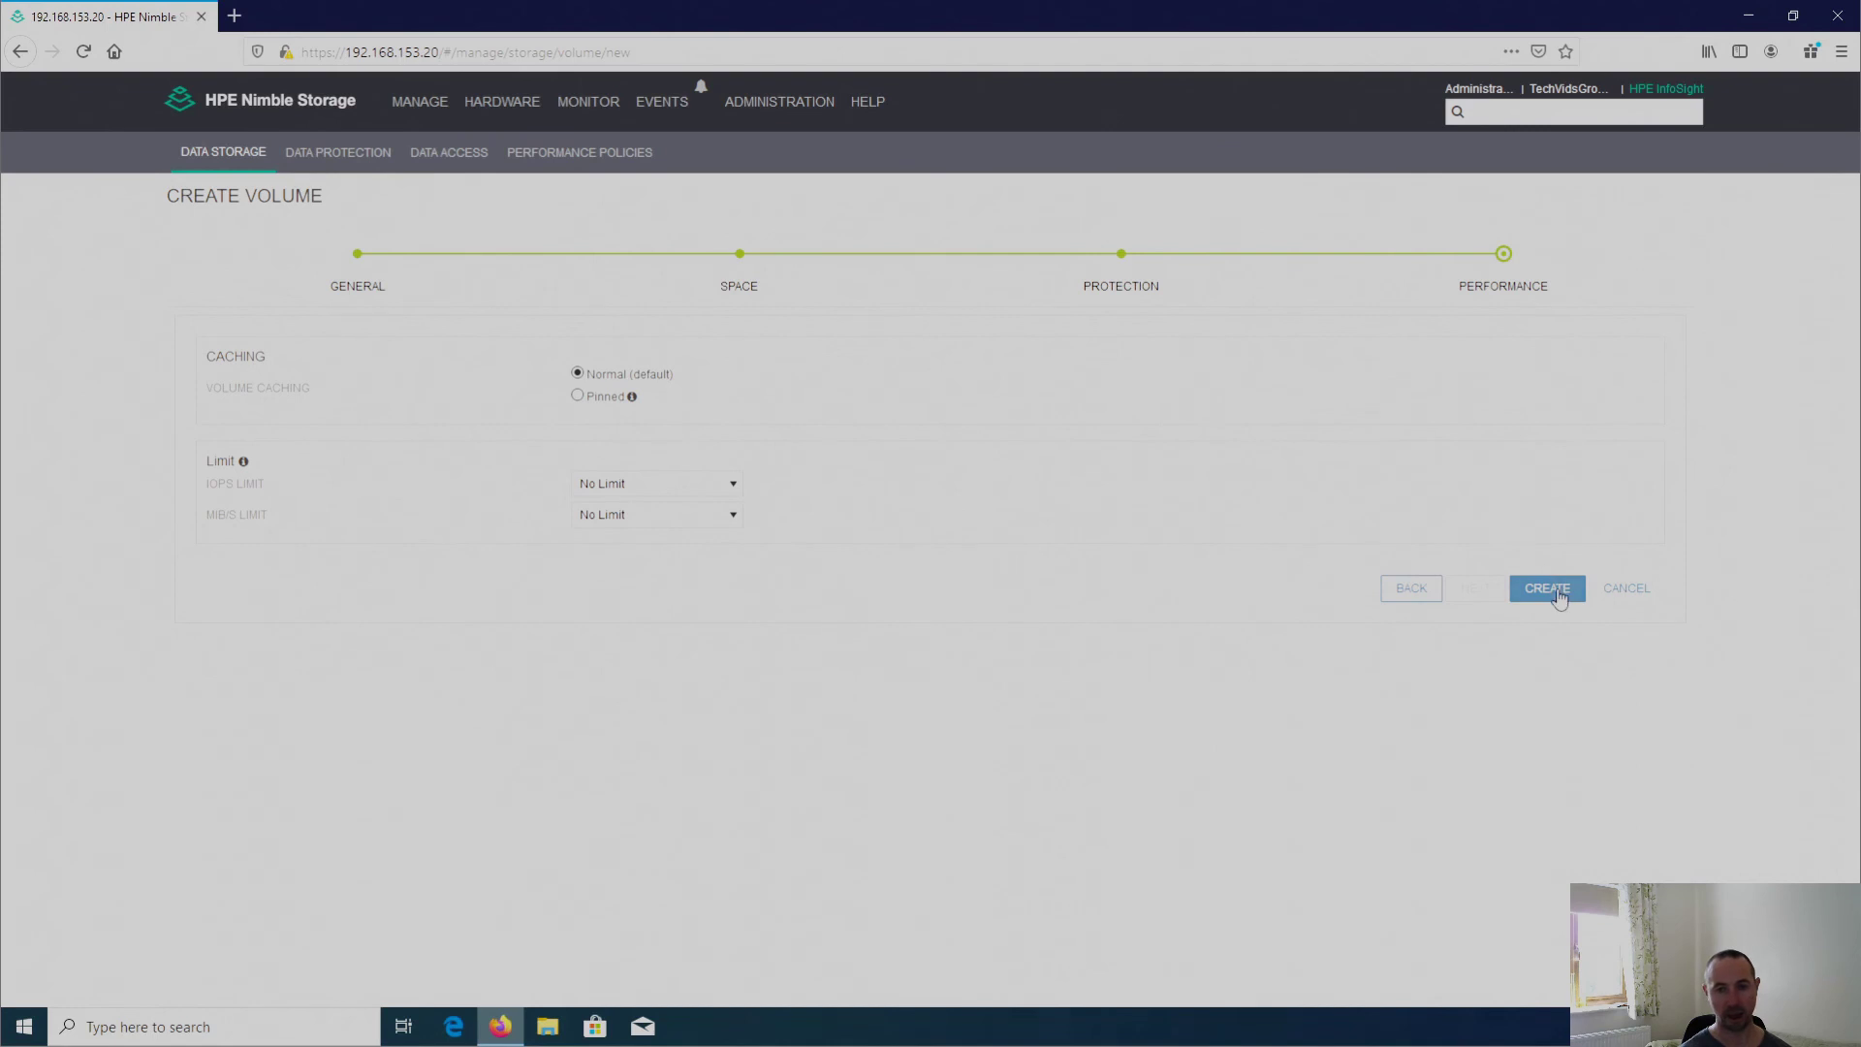
Step: Create the 1 TiB File Server volume vol2 and select it in the Volumes list
{"action": "left_click", "coordinate": [1556, 593]}
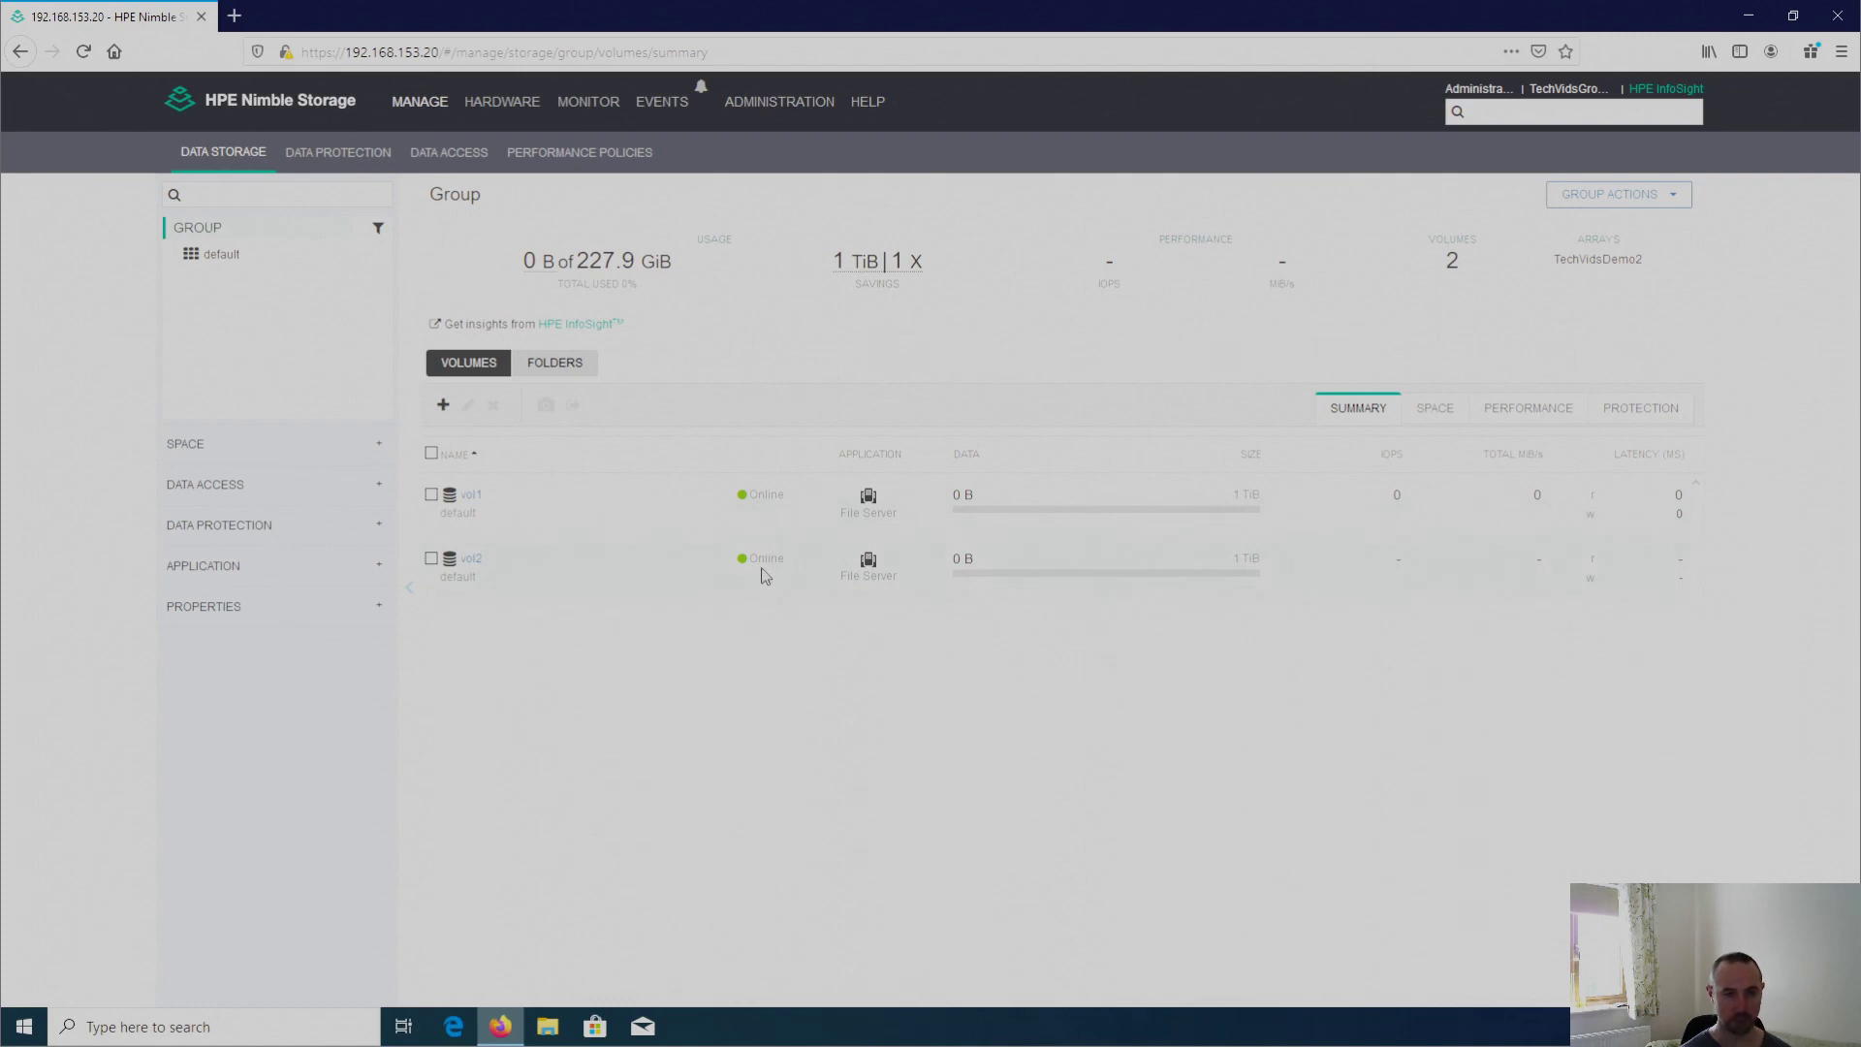
{"action": "left_click", "coordinate": [432, 562]}
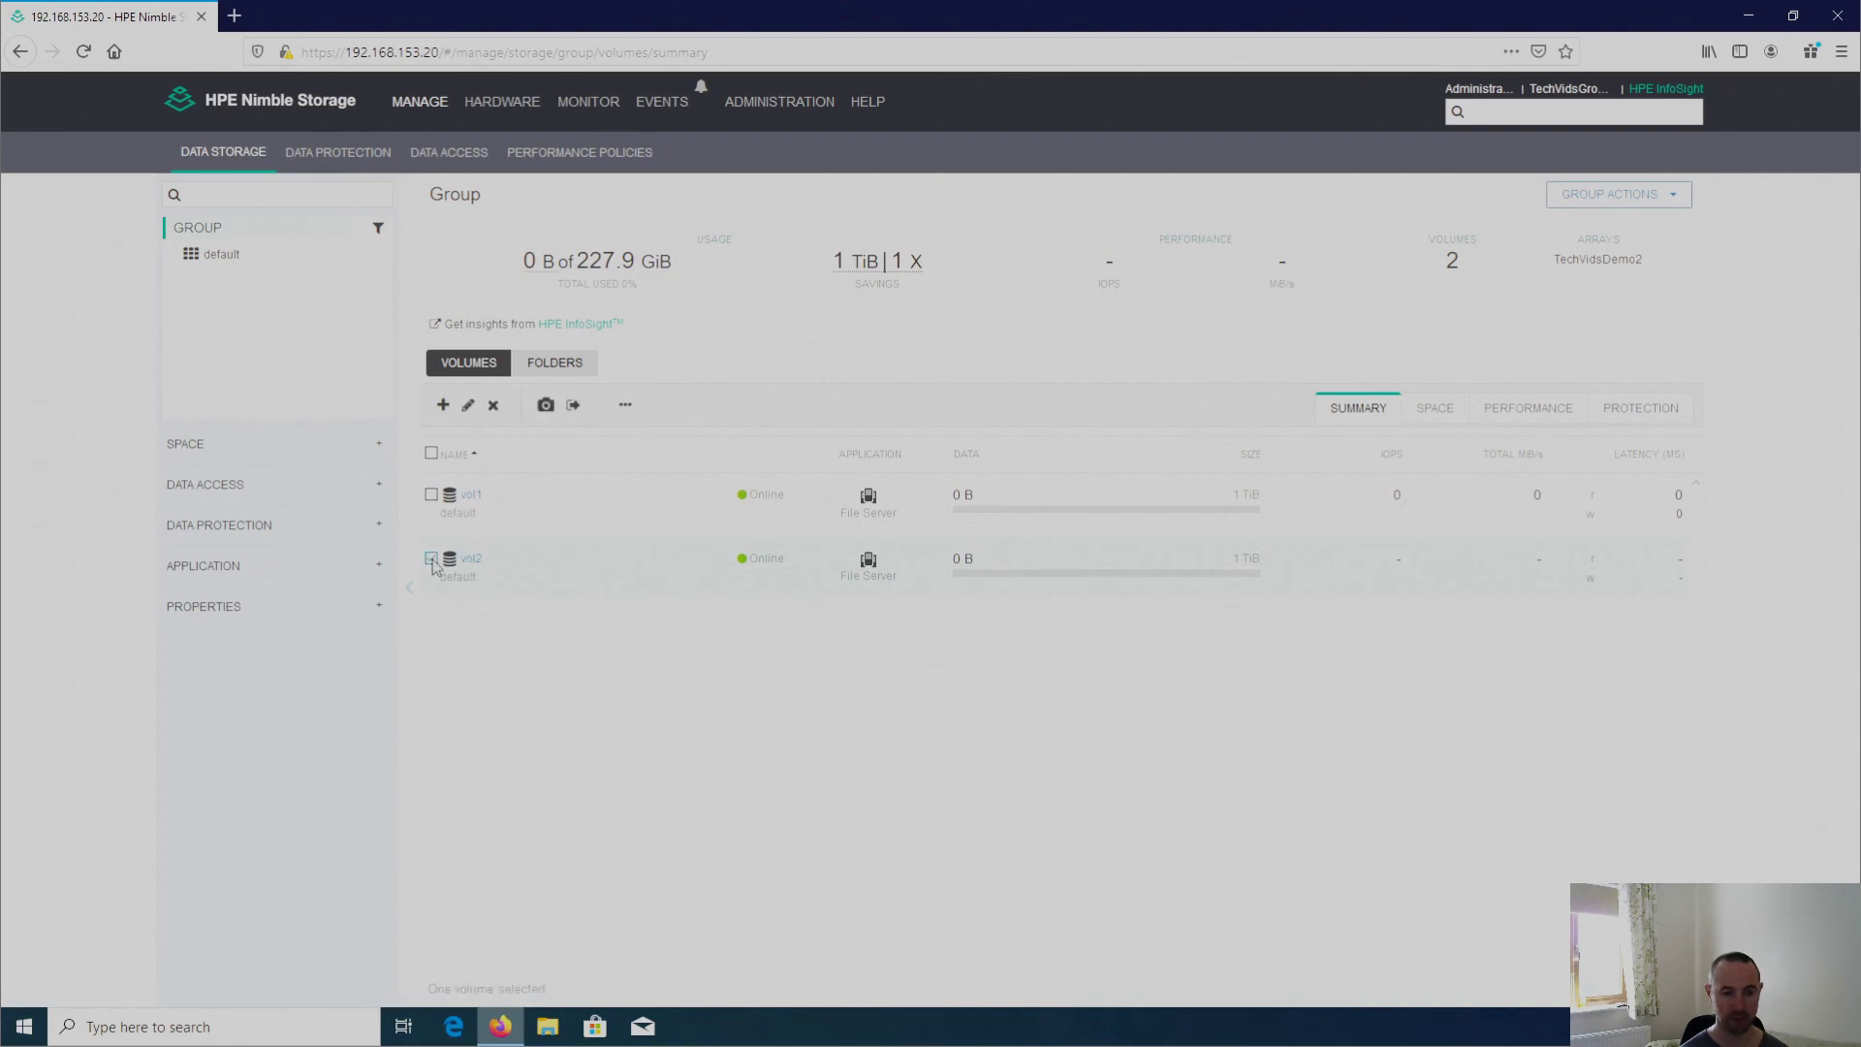
{"action": "left_click", "coordinate": [494, 411]}
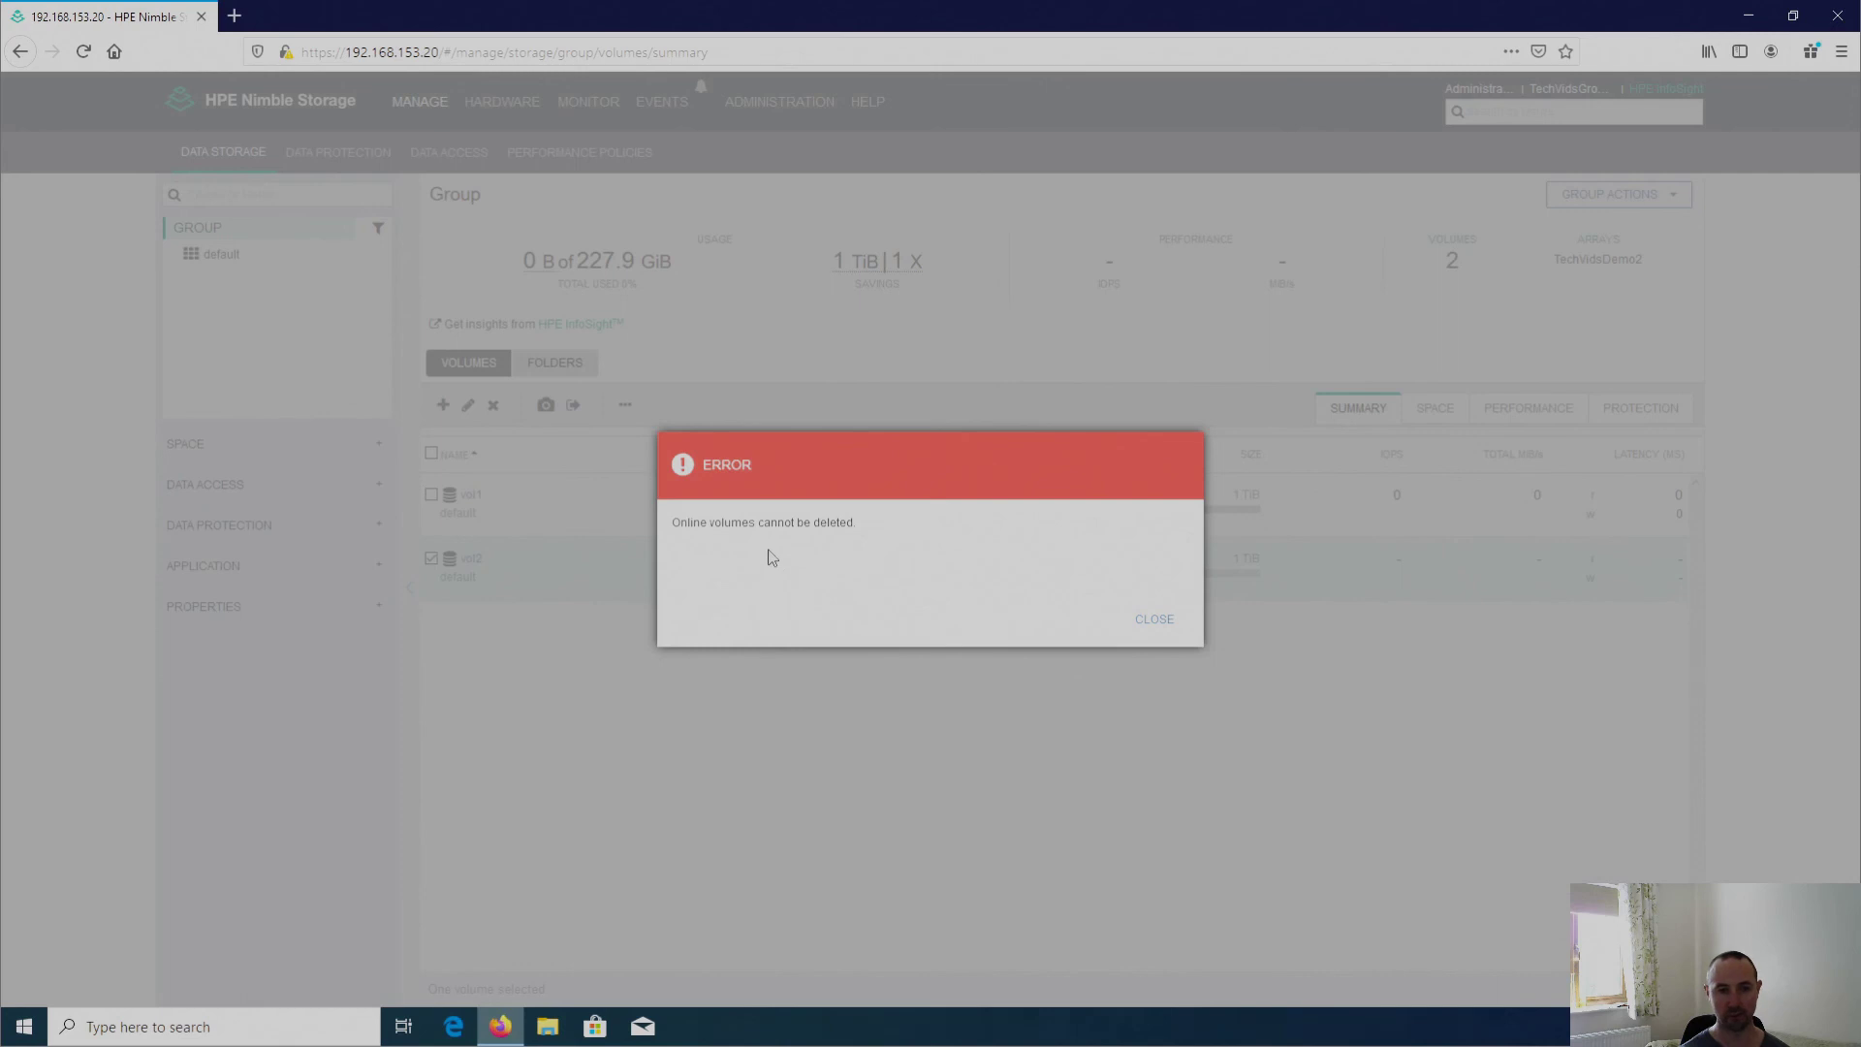
{"action": "left_click", "coordinate": [1152, 625]}
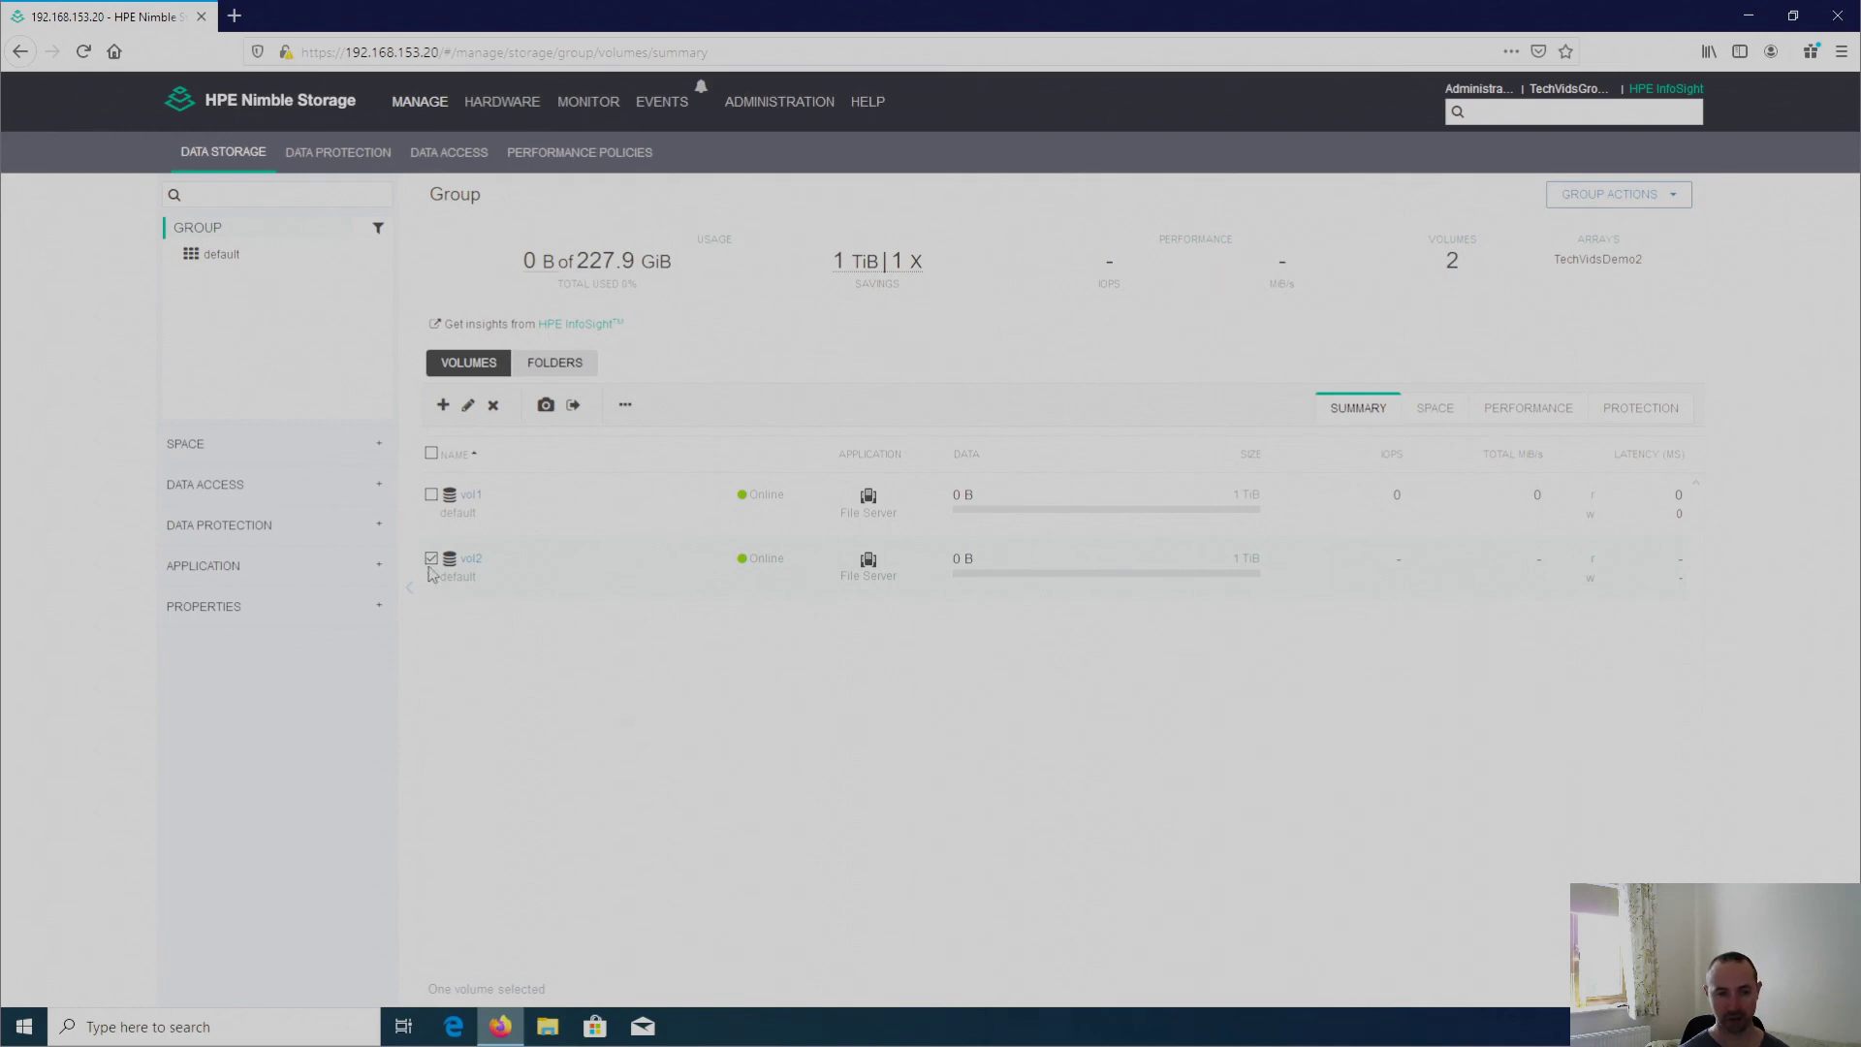
Step: Set vol2 offline through the more-actions menu and confirm the warning
{"action": "left_click", "coordinate": [625, 410]}
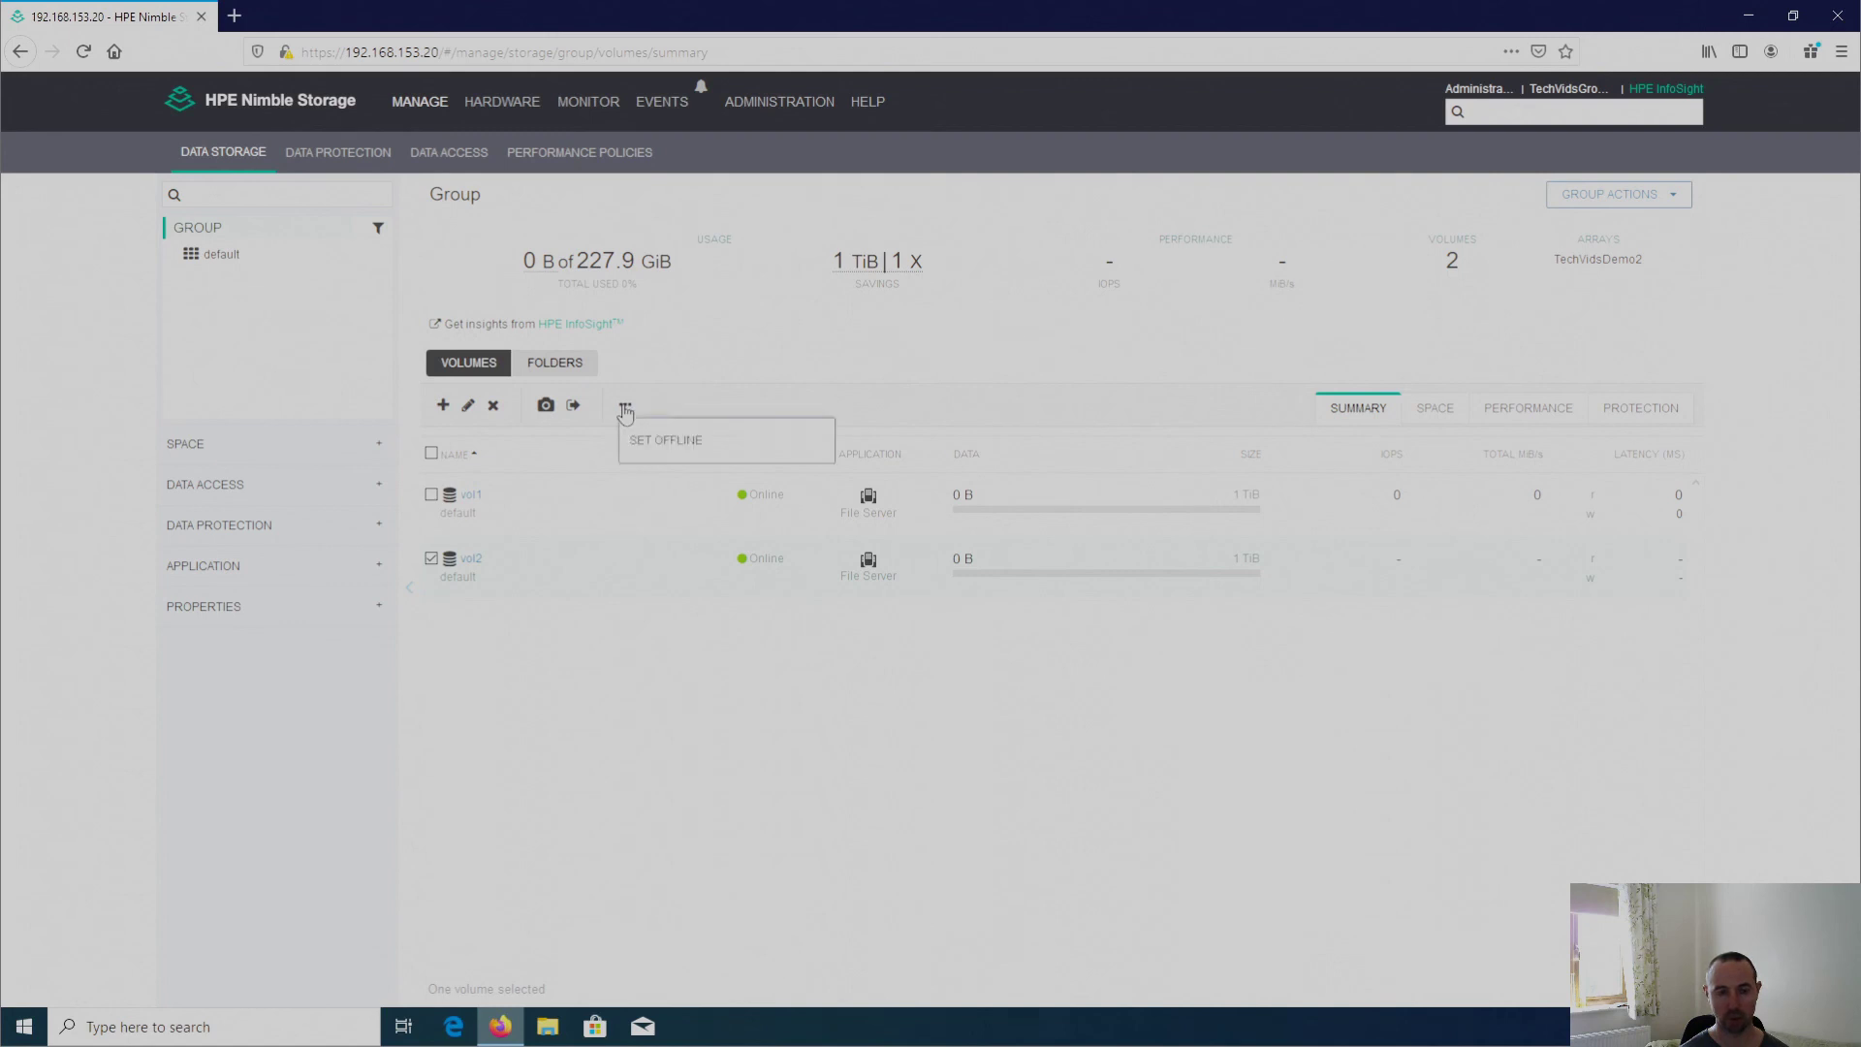
{"action": "left_click", "coordinate": [678, 442]}
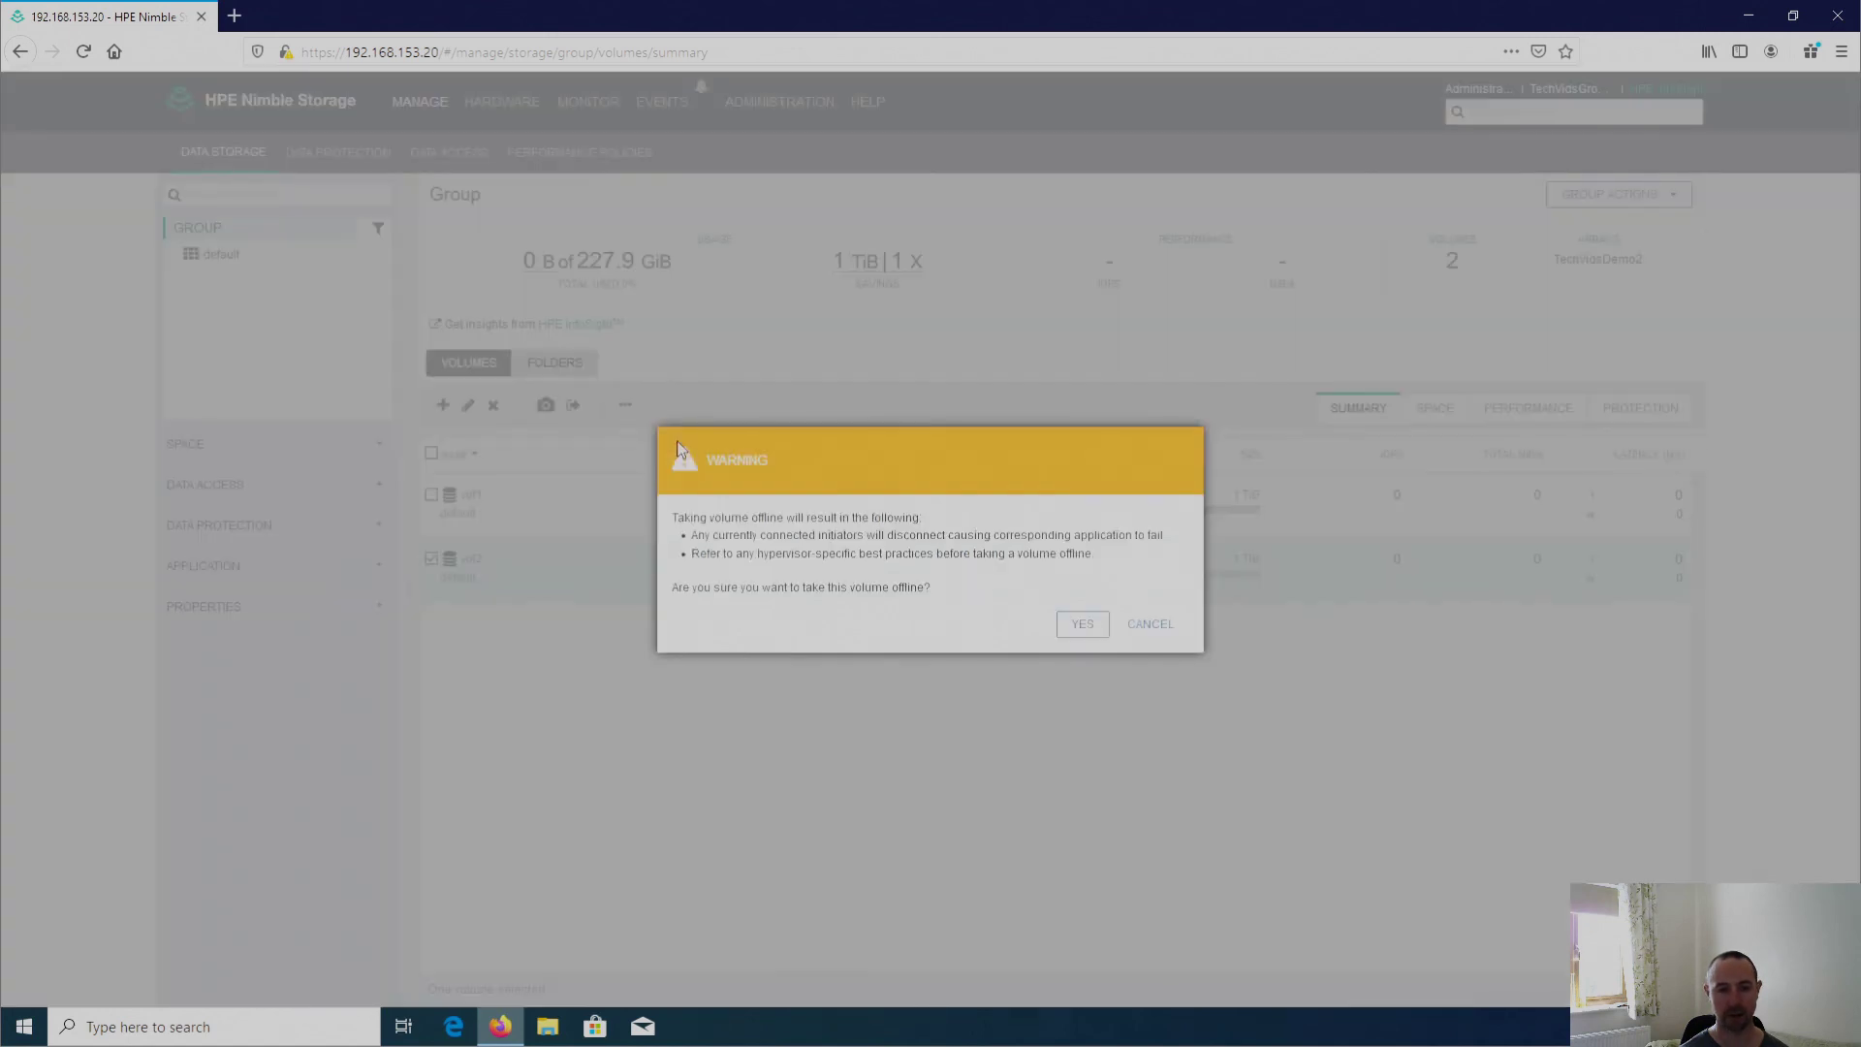
{"action": "left_click", "coordinate": [1083, 628]}
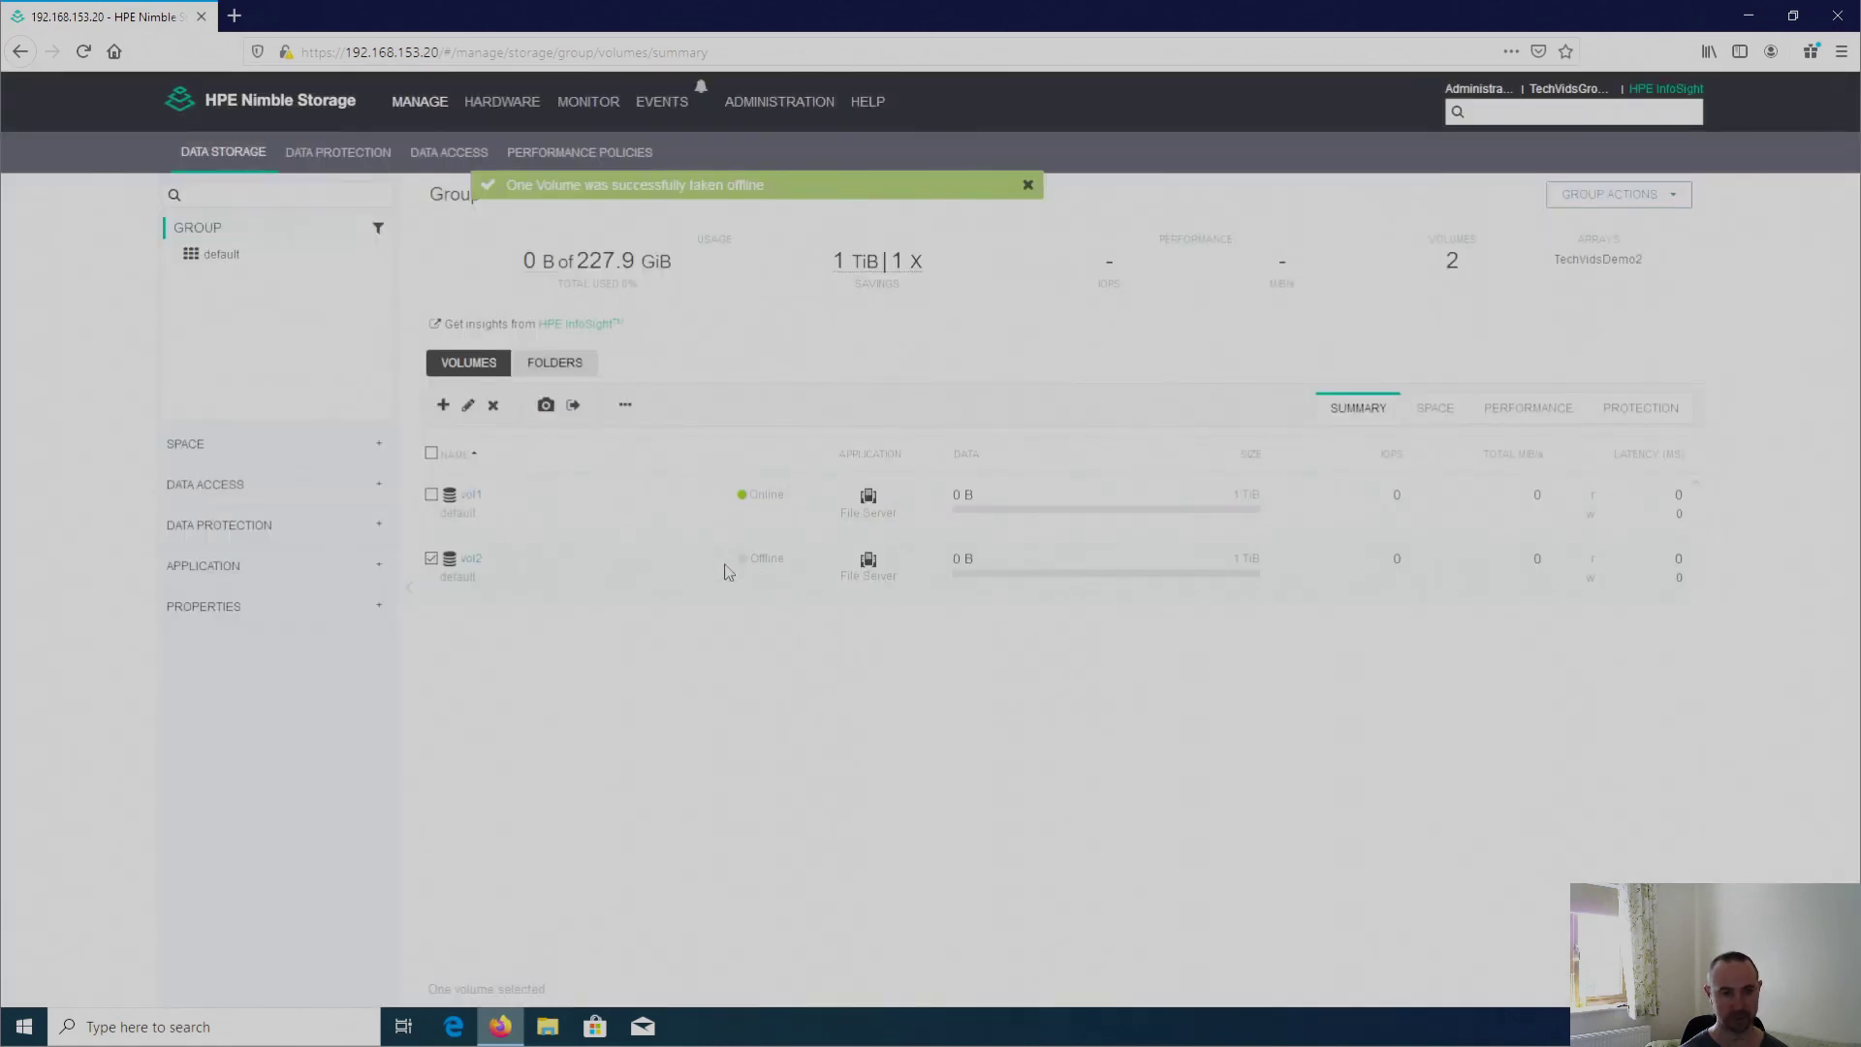
Step: Remove the offline vol2 and confirm its permanent deletion, leaving the group with 1 volume
{"action": "mouse_move", "coordinate": [782, 563]}
{"action": "left_click", "coordinate": [493, 406]}
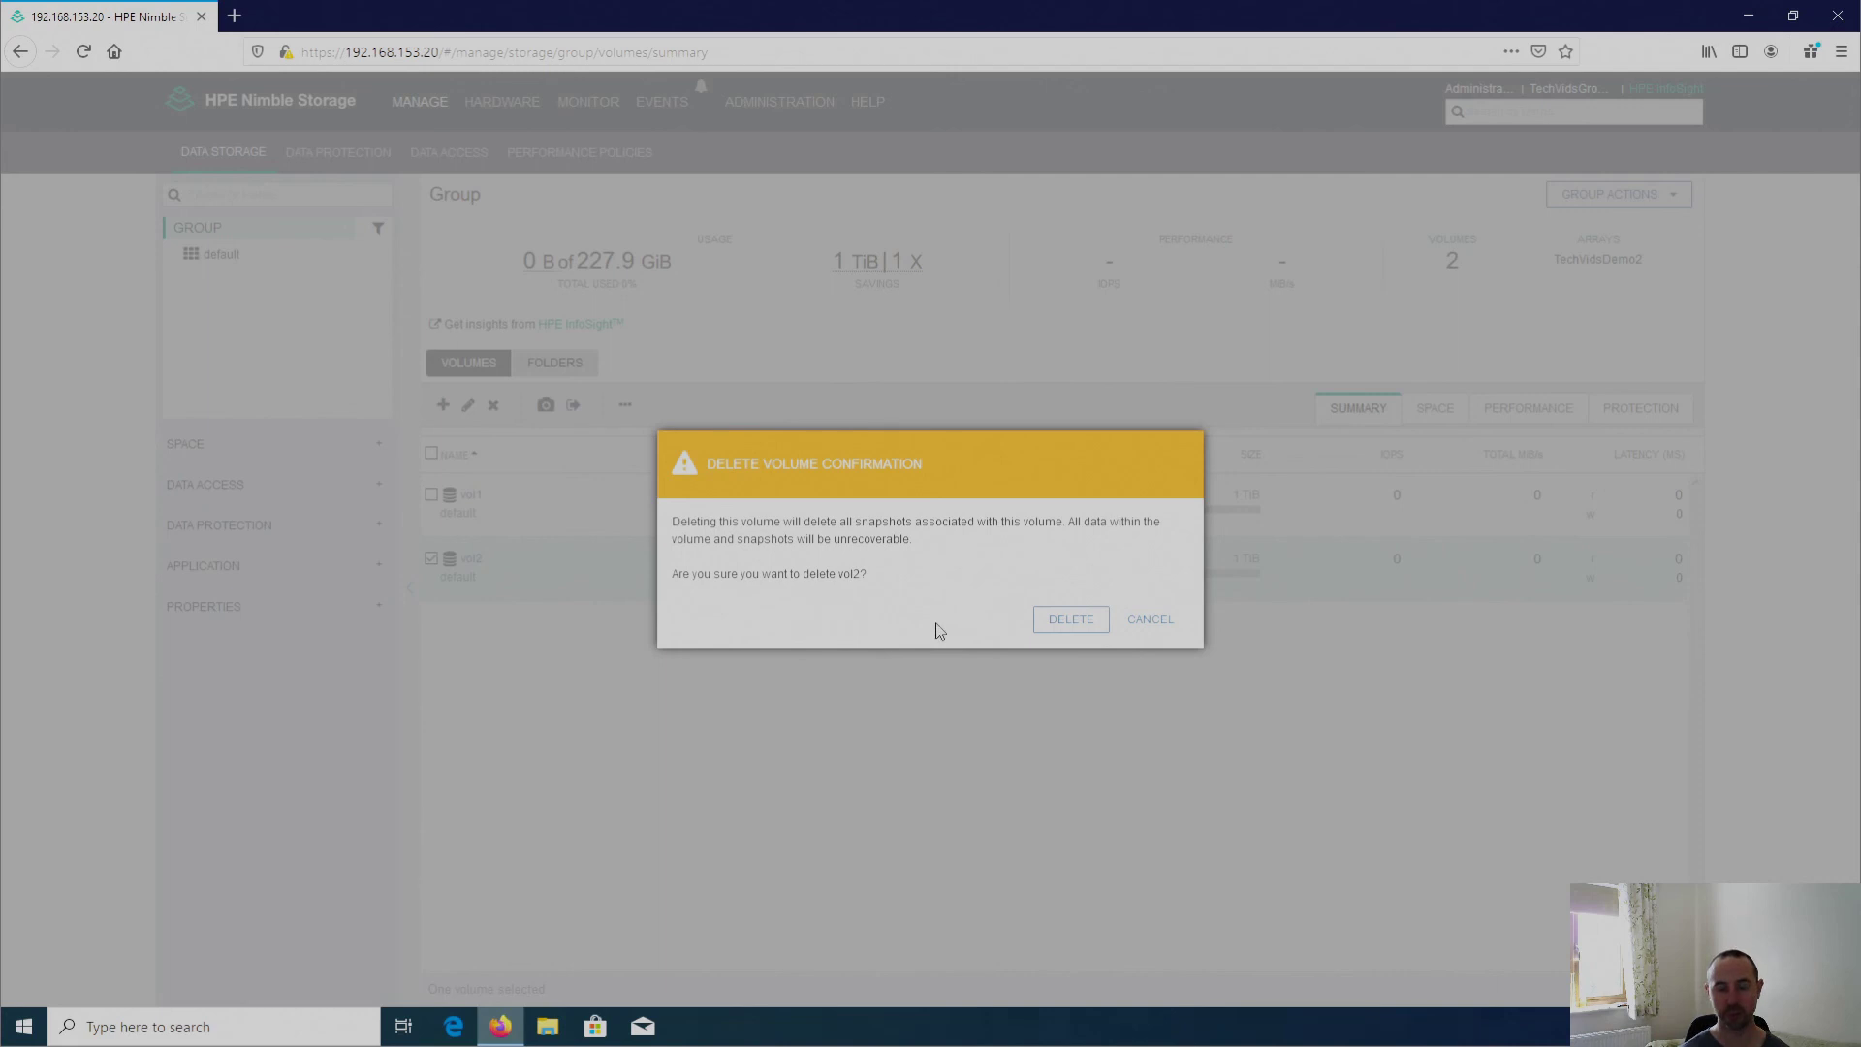
{"action": "left_click", "coordinate": [1069, 624]}
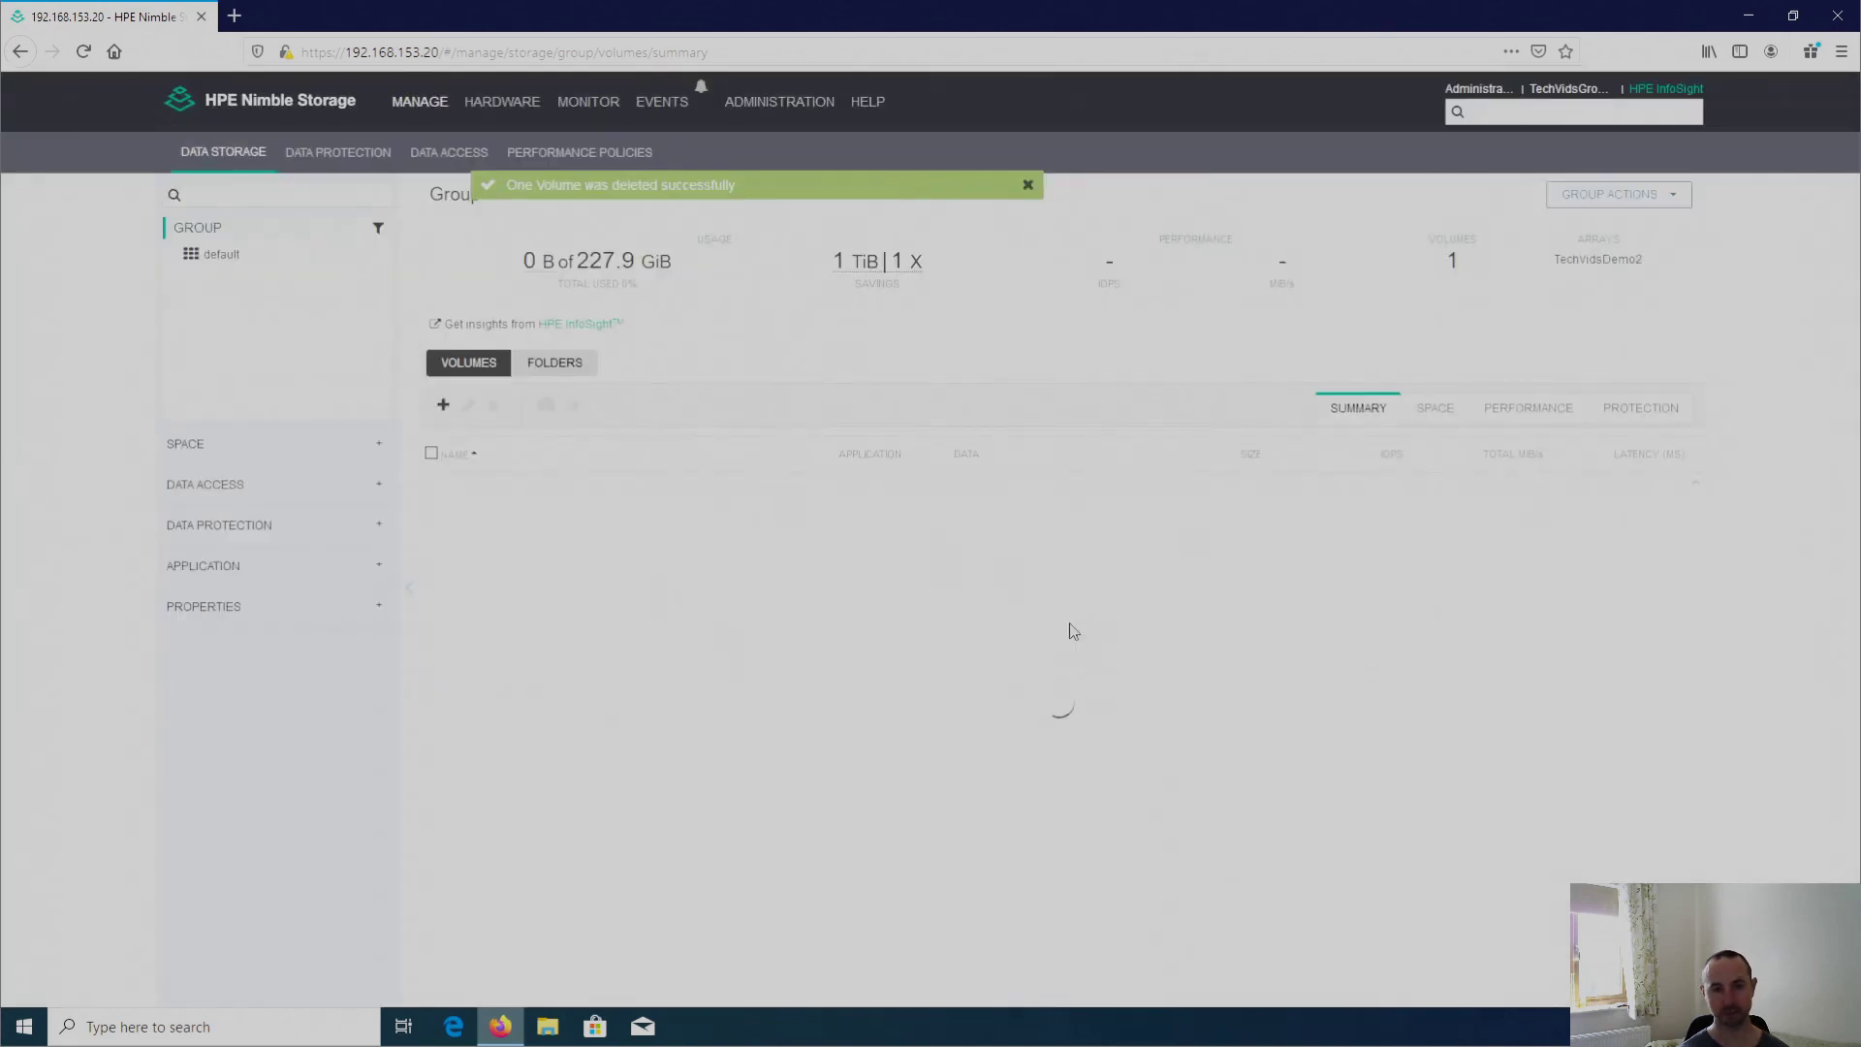